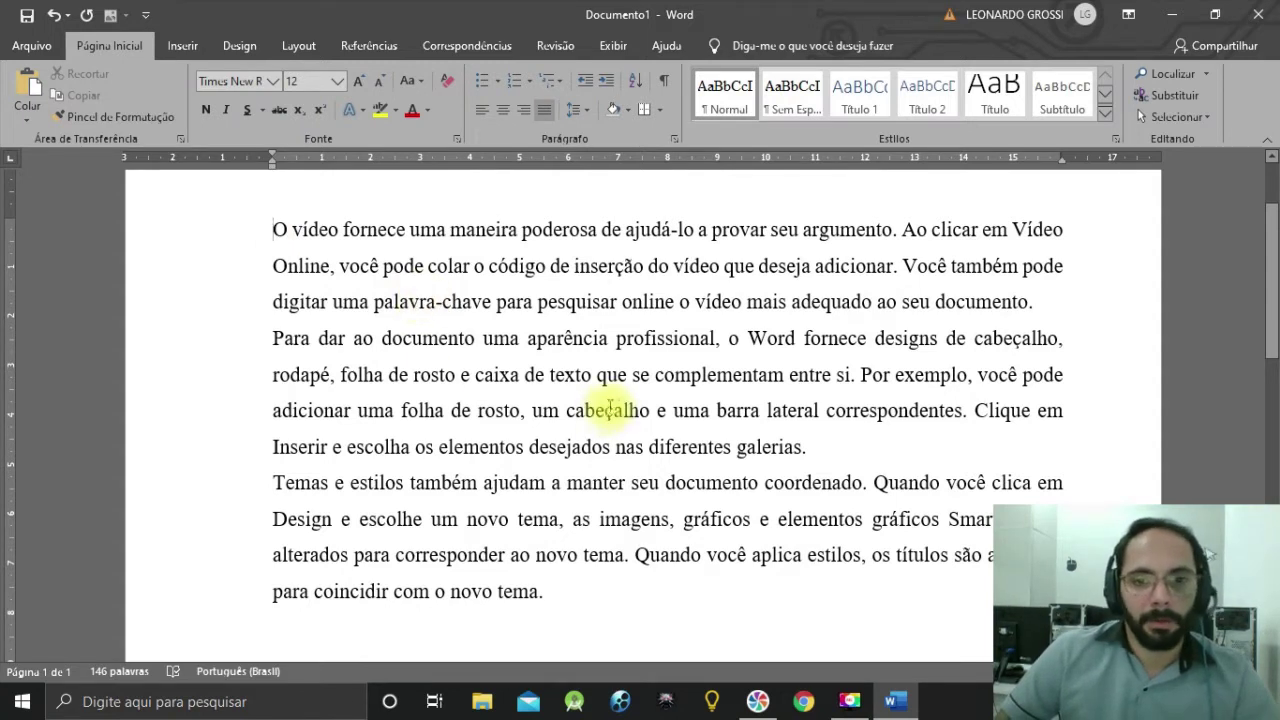
# Step: Select the three paragraphs of text and the first line, clearing each selection
pyautogui.moveTo(576, 630); pyautogui.dragTo(328, 287)
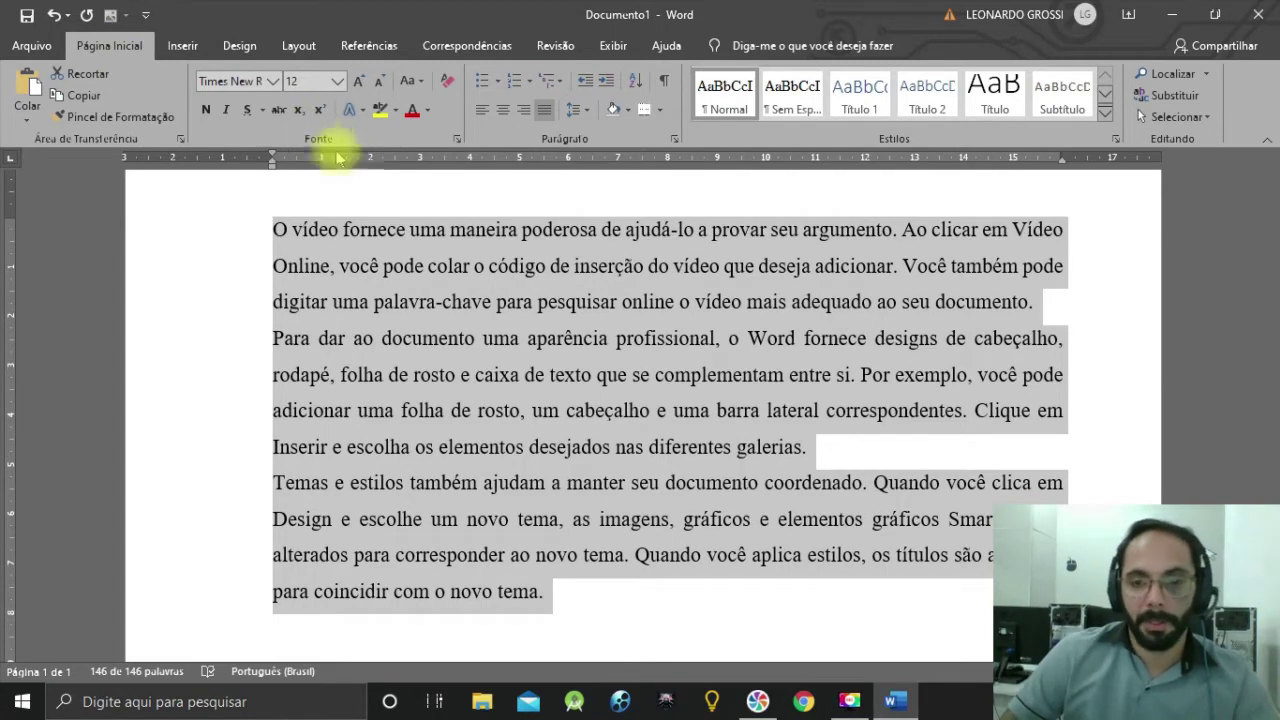
pyautogui.click(757, 375)
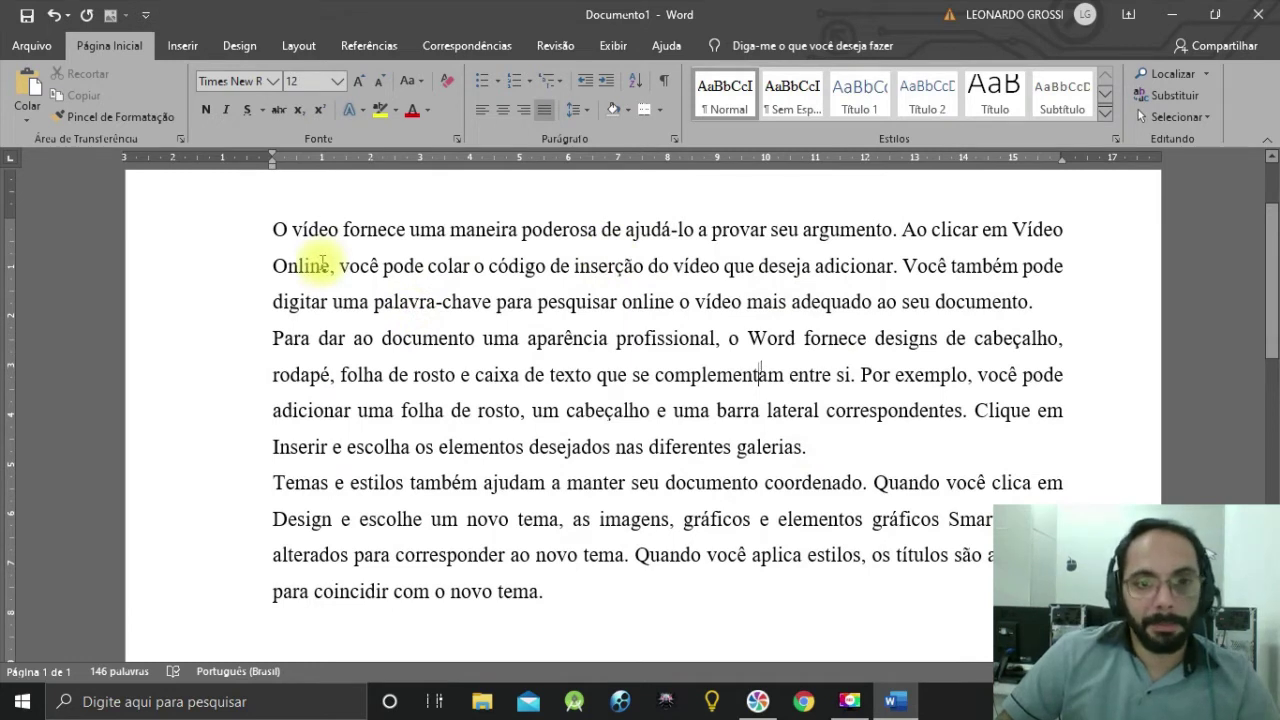
pyautogui.moveTo(1063, 229); pyautogui.dragTo(274, 229)
pyautogui.click(475, 374)
pyautogui.moveTo(545, 592); pyautogui.dragTo(277, 237)
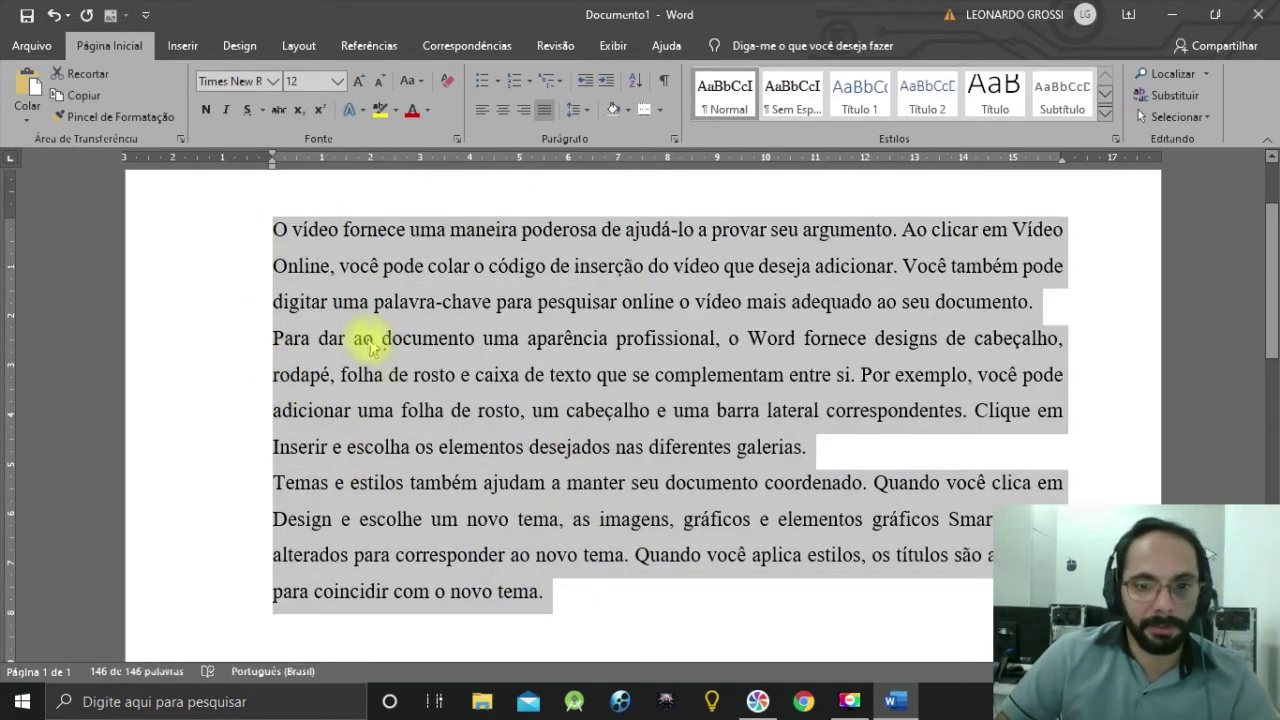
pyautogui.click(469, 482)
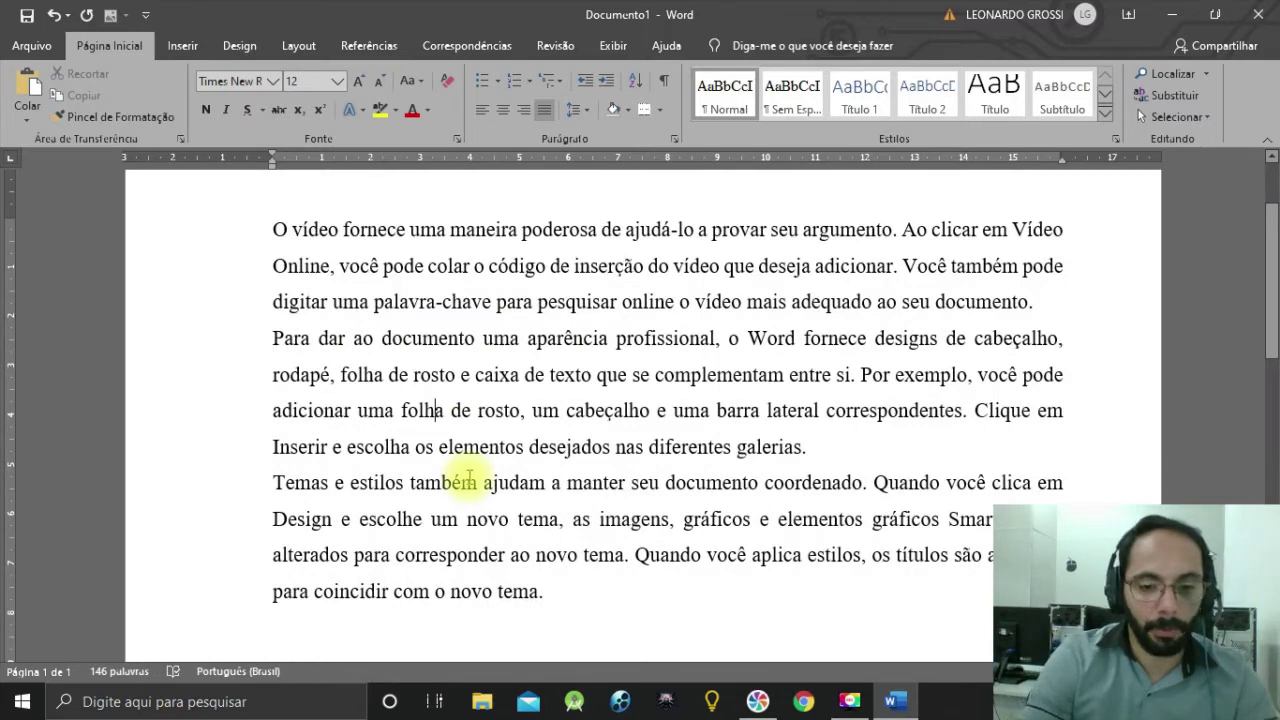
# Step: Select the entire document content at once and clear the selection
pyautogui.hotkey('ctrl', 'a')
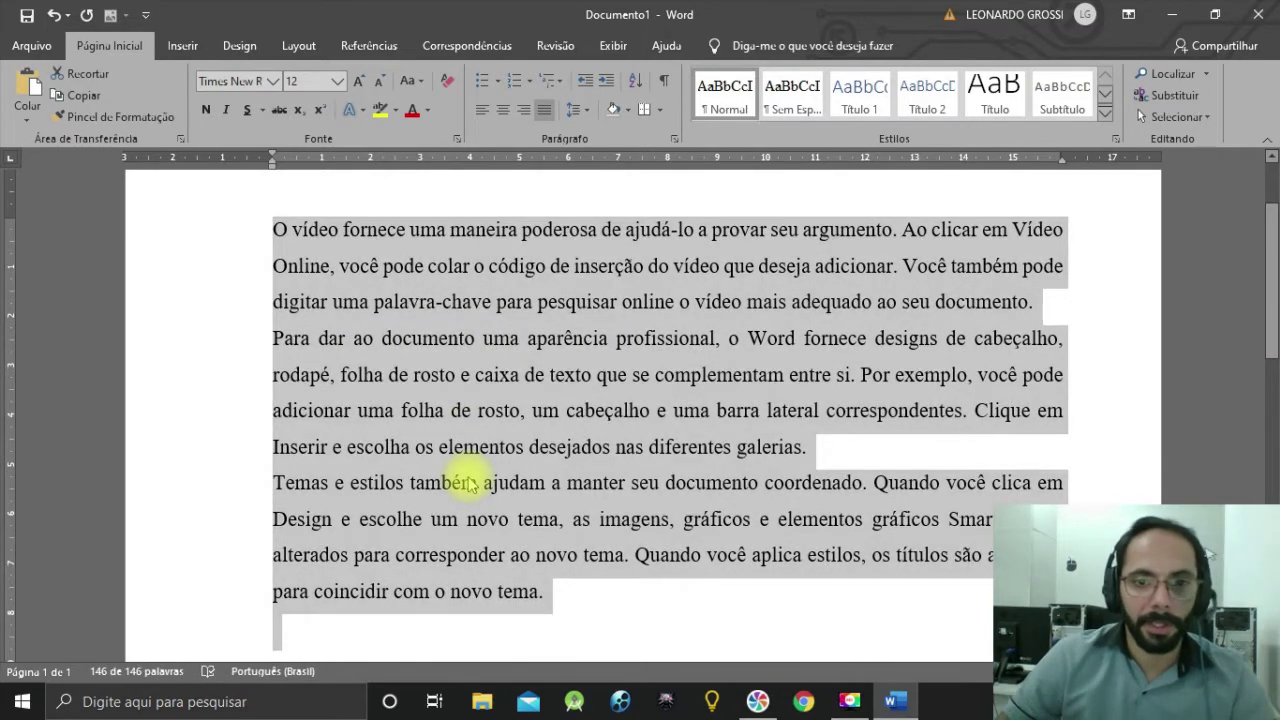
pyautogui.click(604, 605)
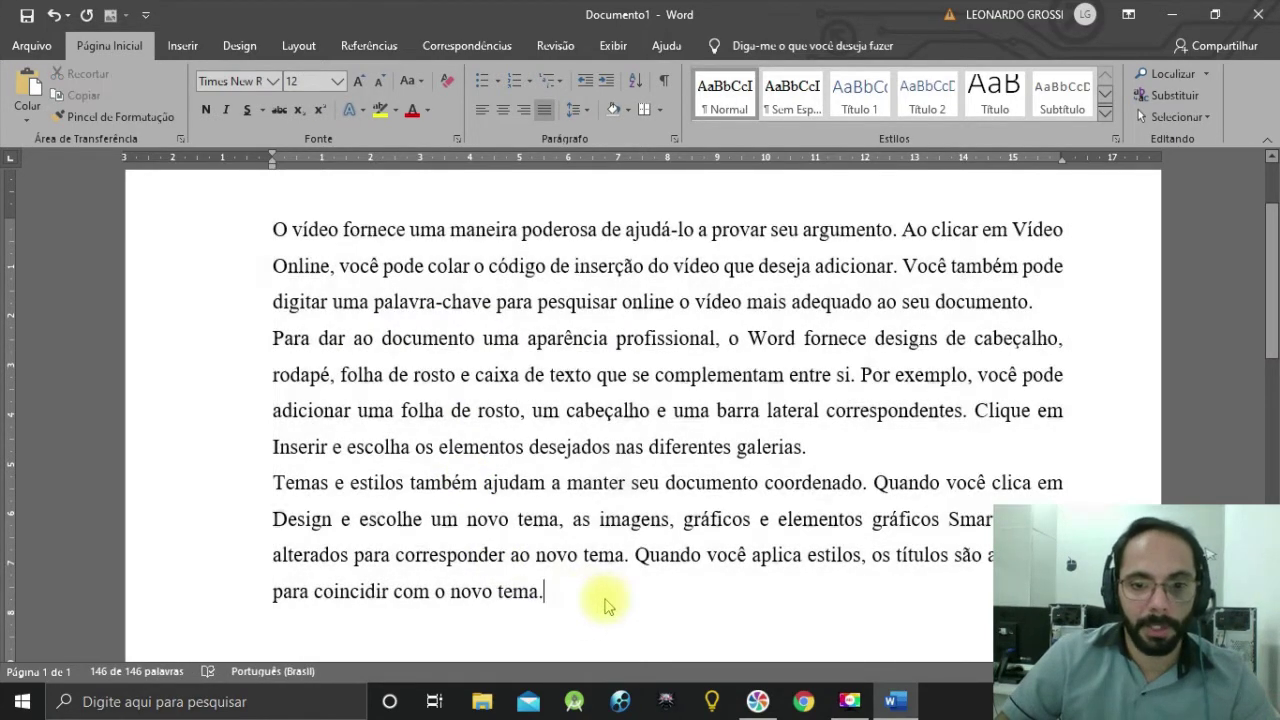
pyautogui.click(551, 595)
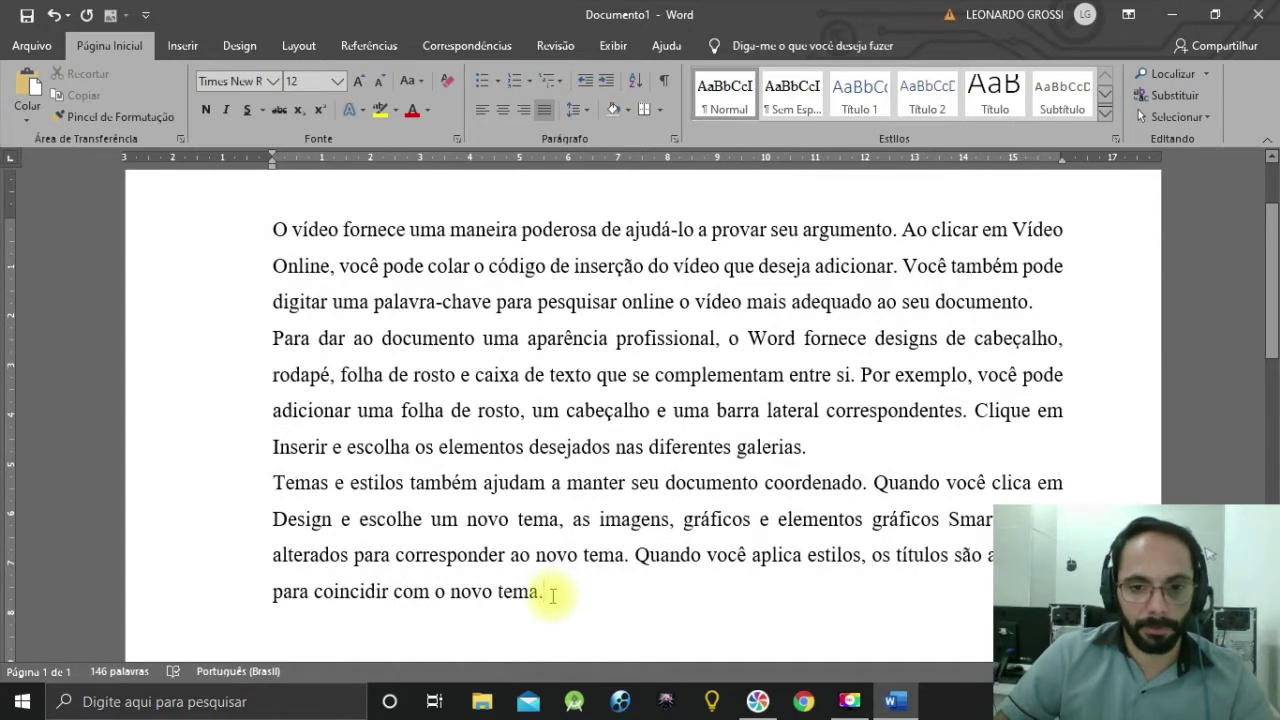
# Step: Select the three paragraphs from end to beginning and from beginning to end, clearing each selection
pyautogui.moveTo(541, 592); pyautogui.dragTo(270, 240)
pyautogui.click(272, 232)
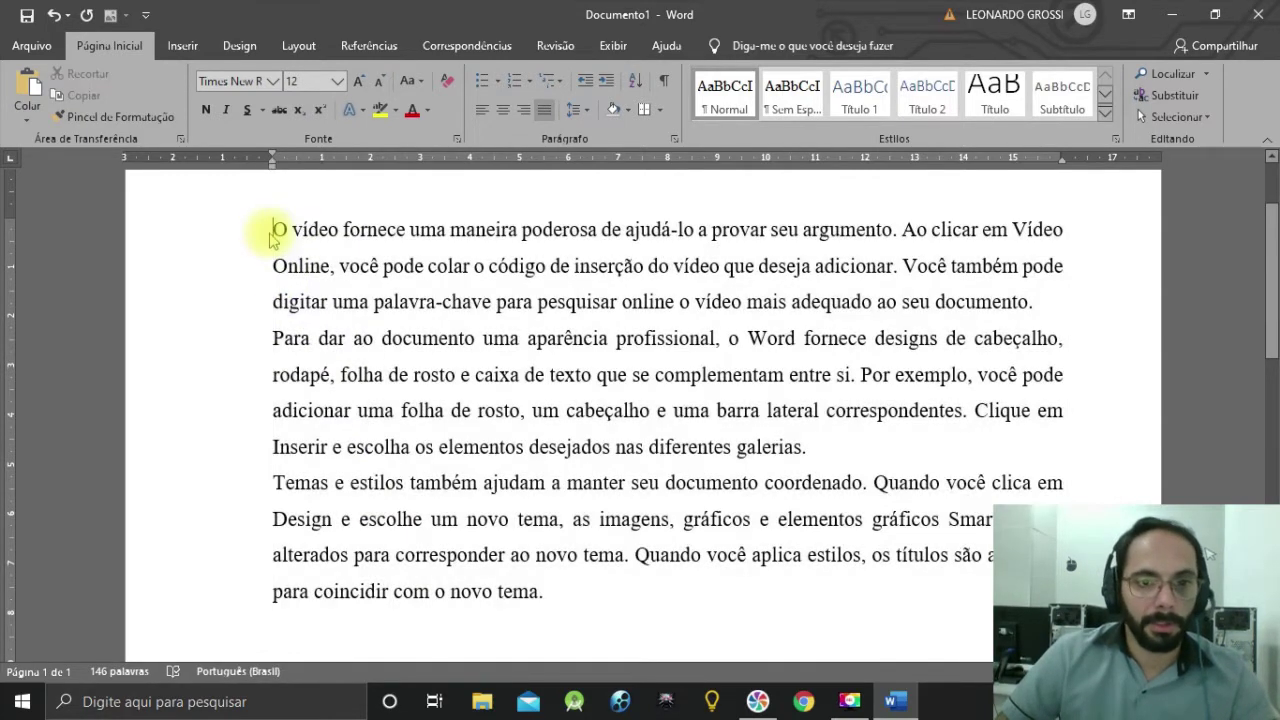
pyautogui.click(268, 226)
pyautogui.moveTo(274, 226); pyautogui.dragTo(568, 593)
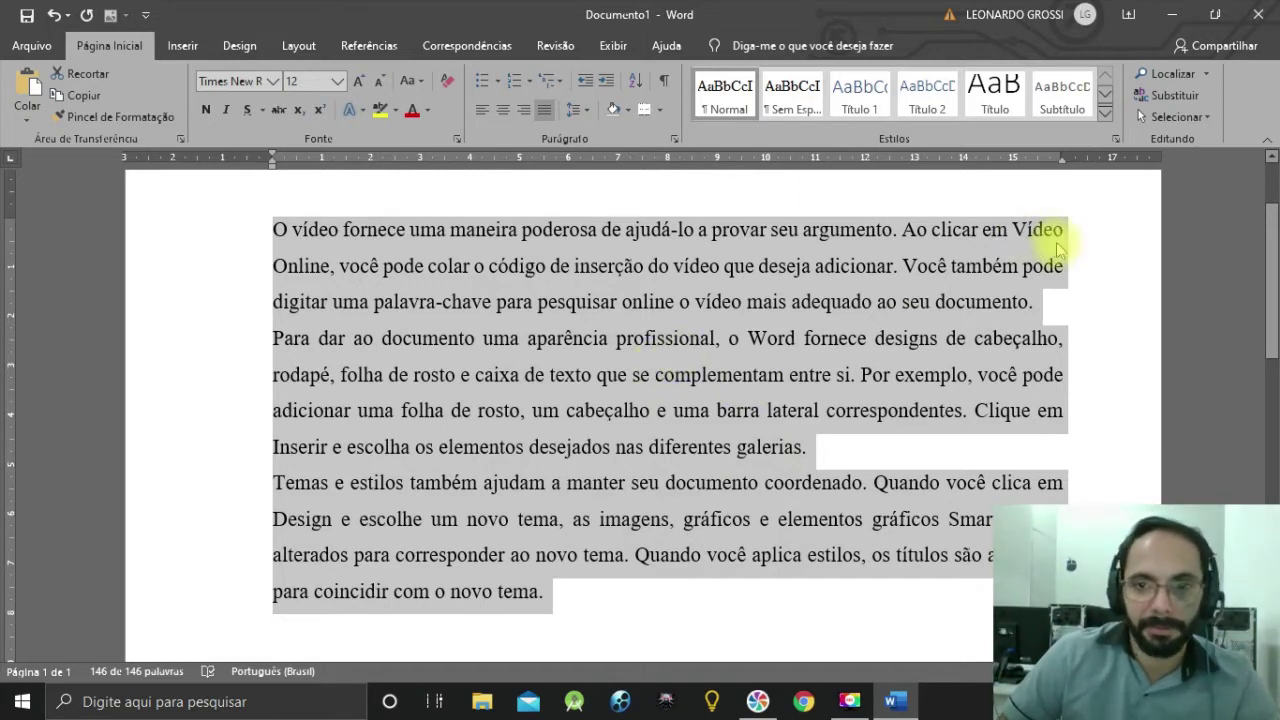
pyautogui.click(942, 270)
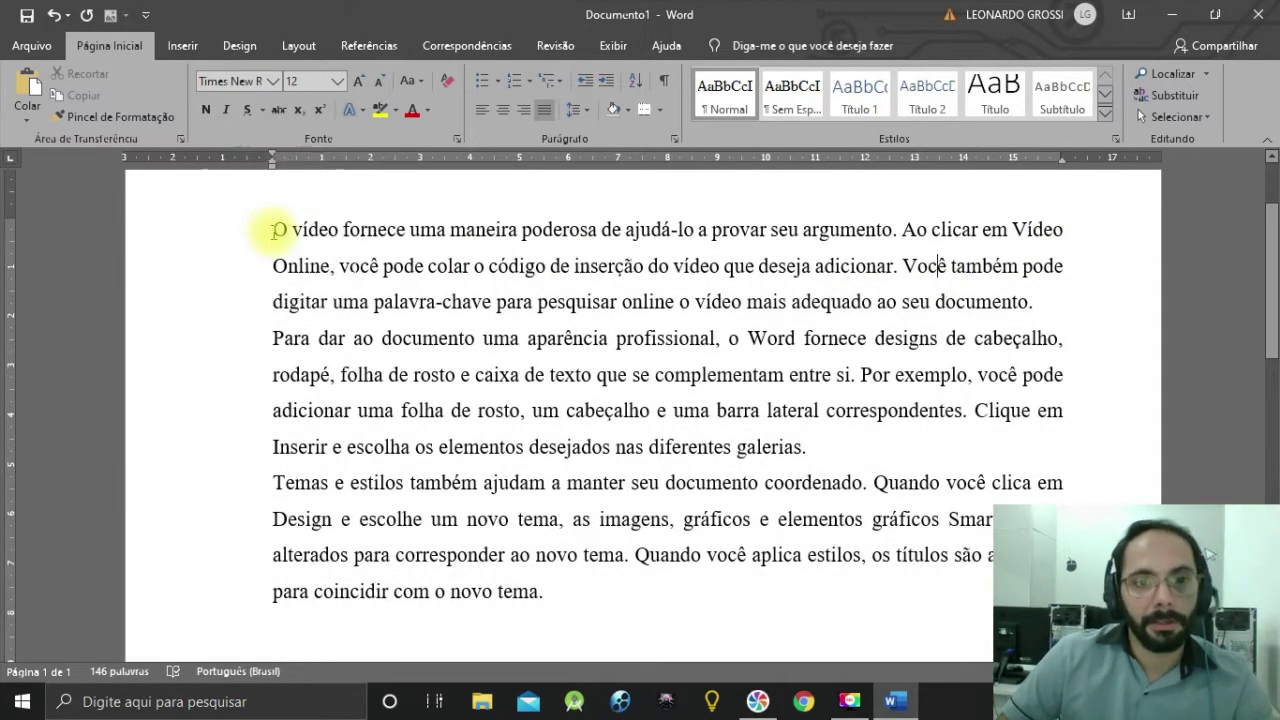
# Step: Format the first sentence, ending in "provar seu argumento.", in the Broadway font at size 14
pyautogui.moveTo(278, 230); pyautogui.dragTo(898, 232)
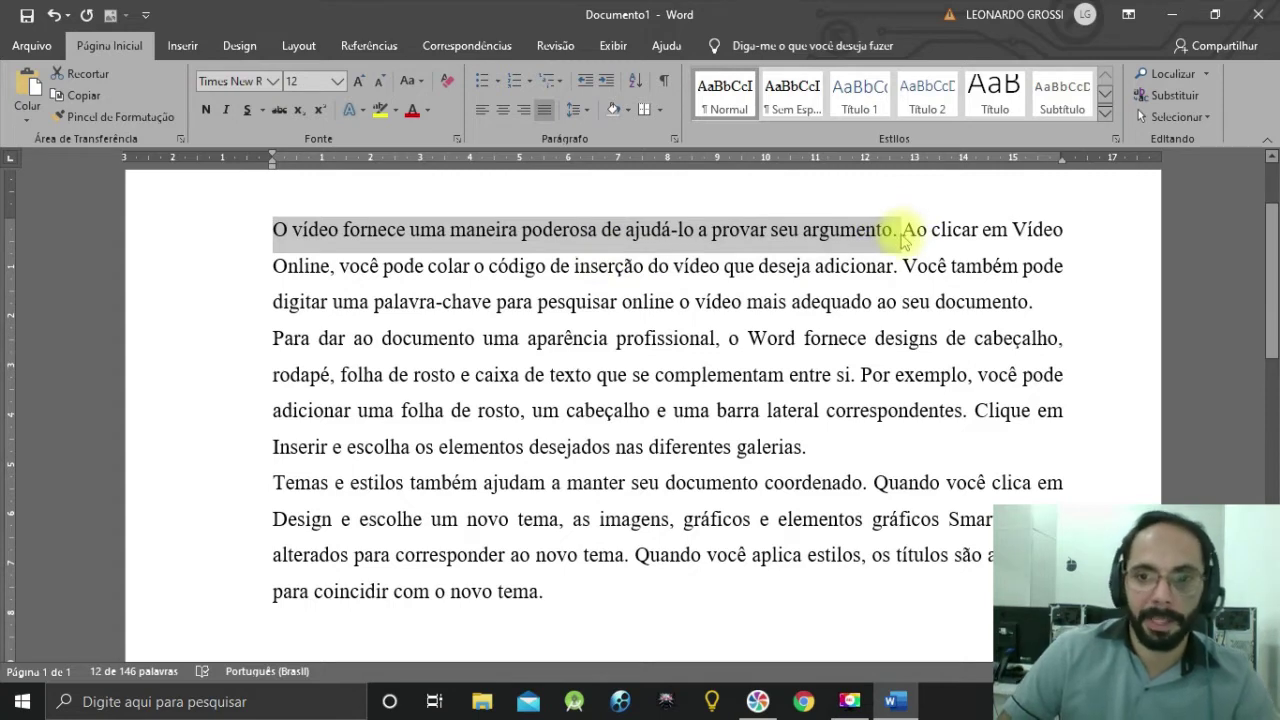
pyautogui.click(278, 232)
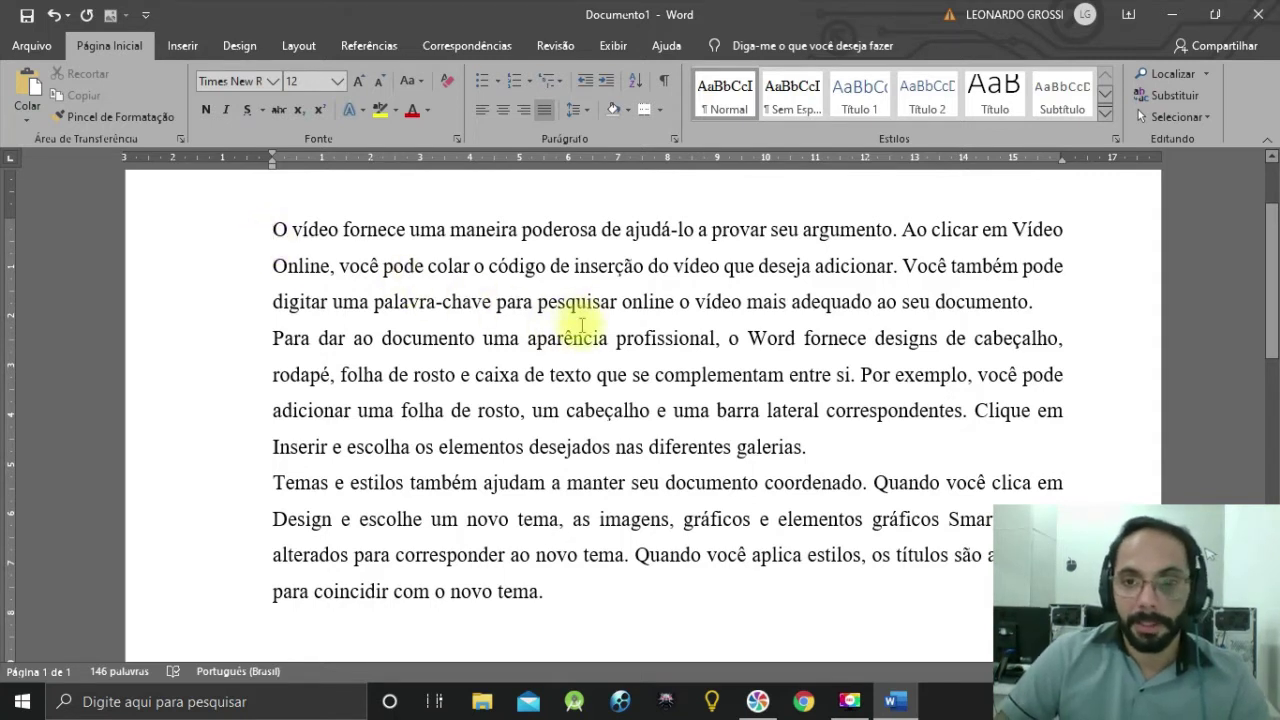
pyautogui.keyDown('ctrl'); pyautogui.click(896, 230); pyautogui.keyUp('ctrl')
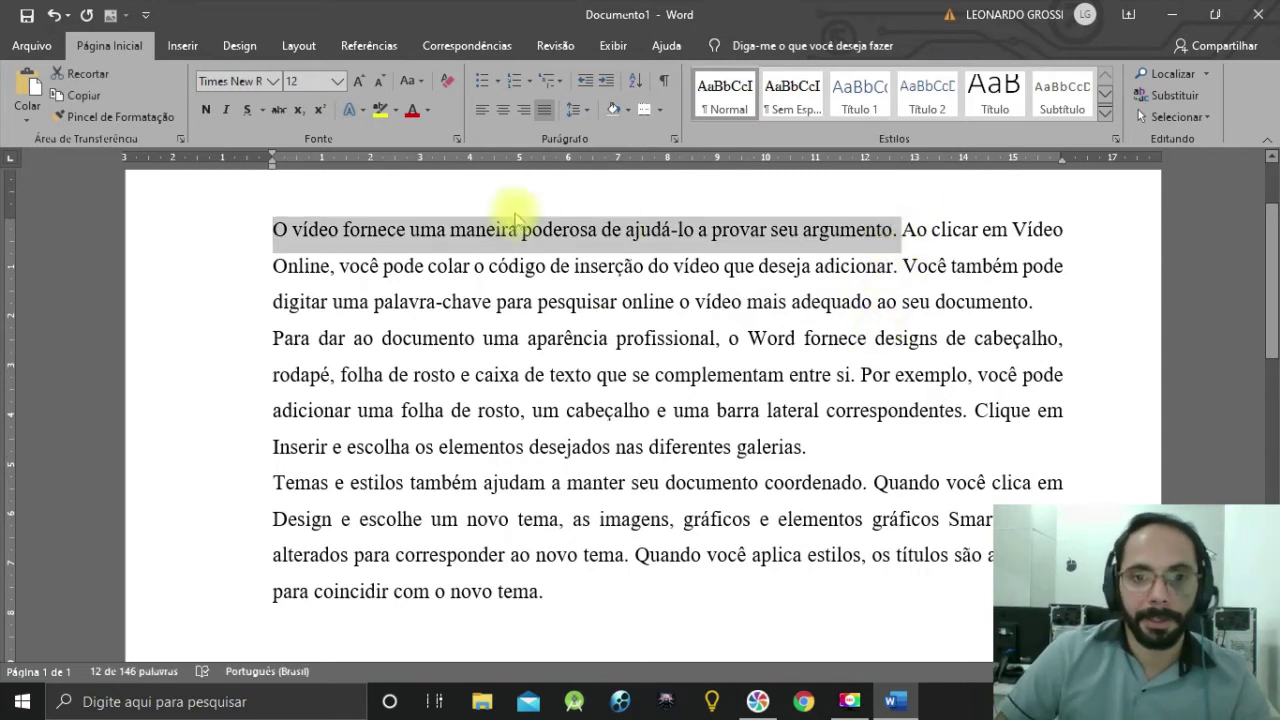
pyautogui.moveTo(508, 232)
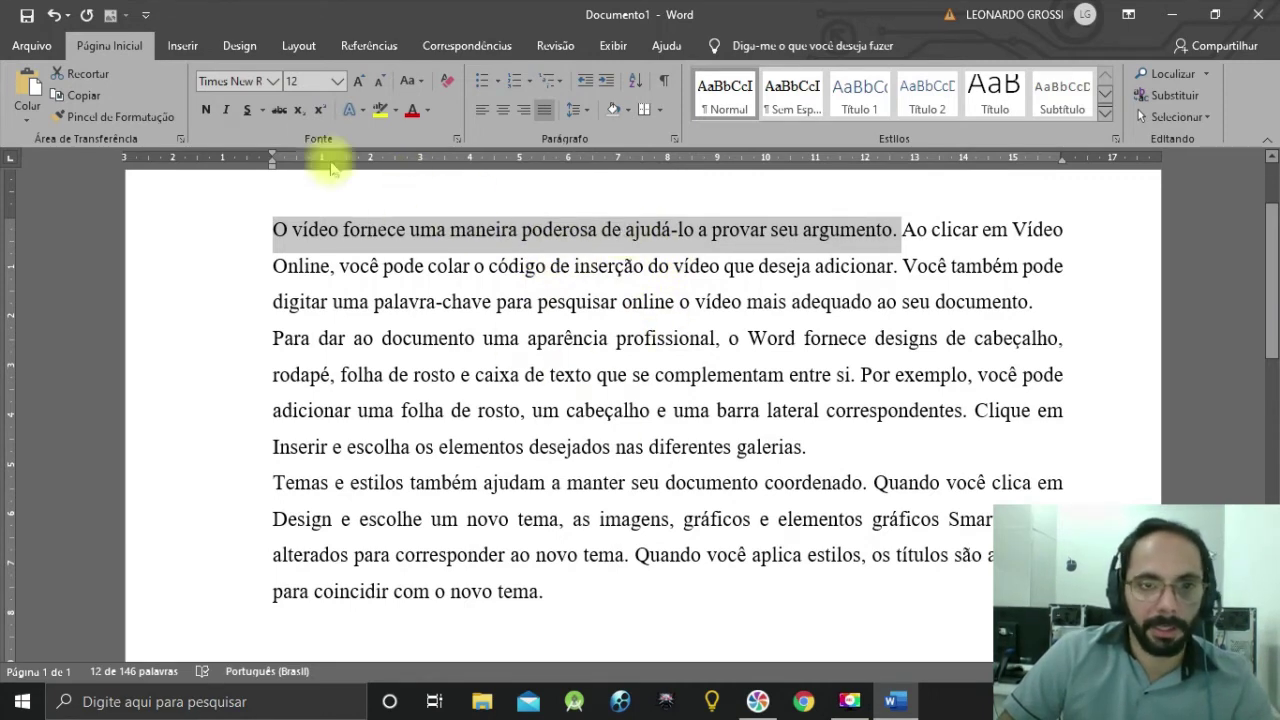
pyautogui.click(274, 84)
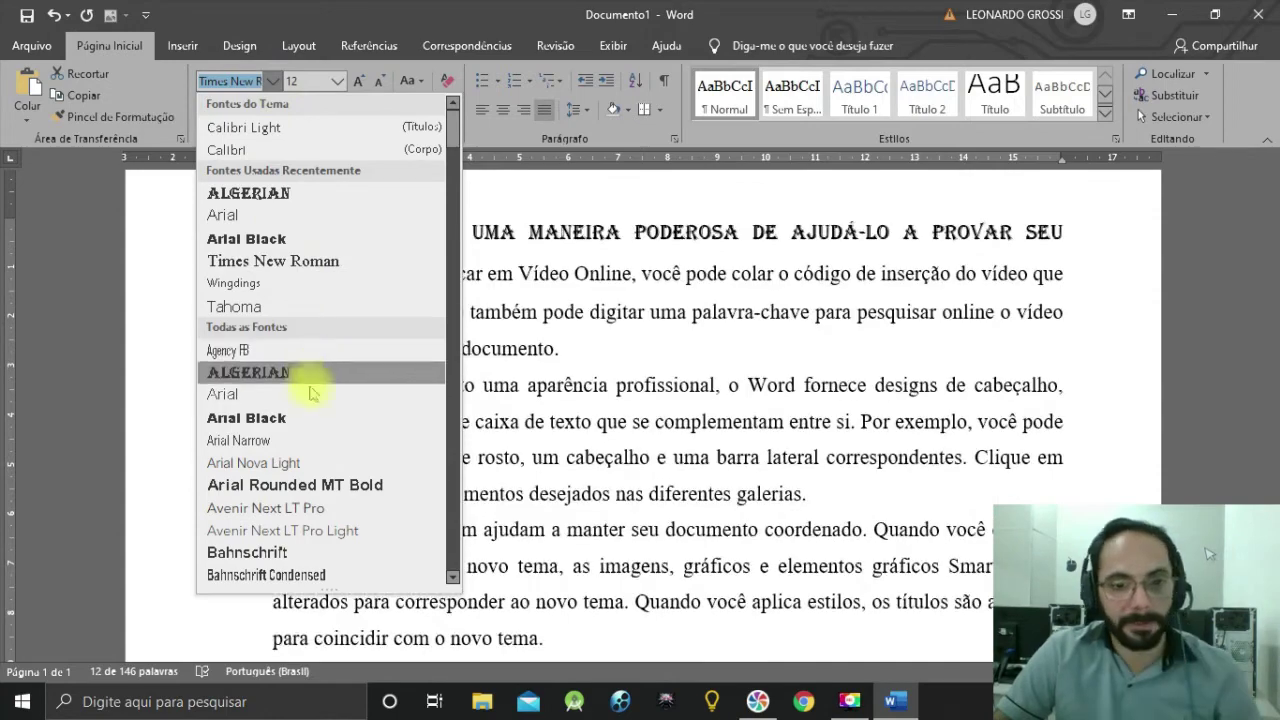
pyautogui.scroll(-5, 312, 395)
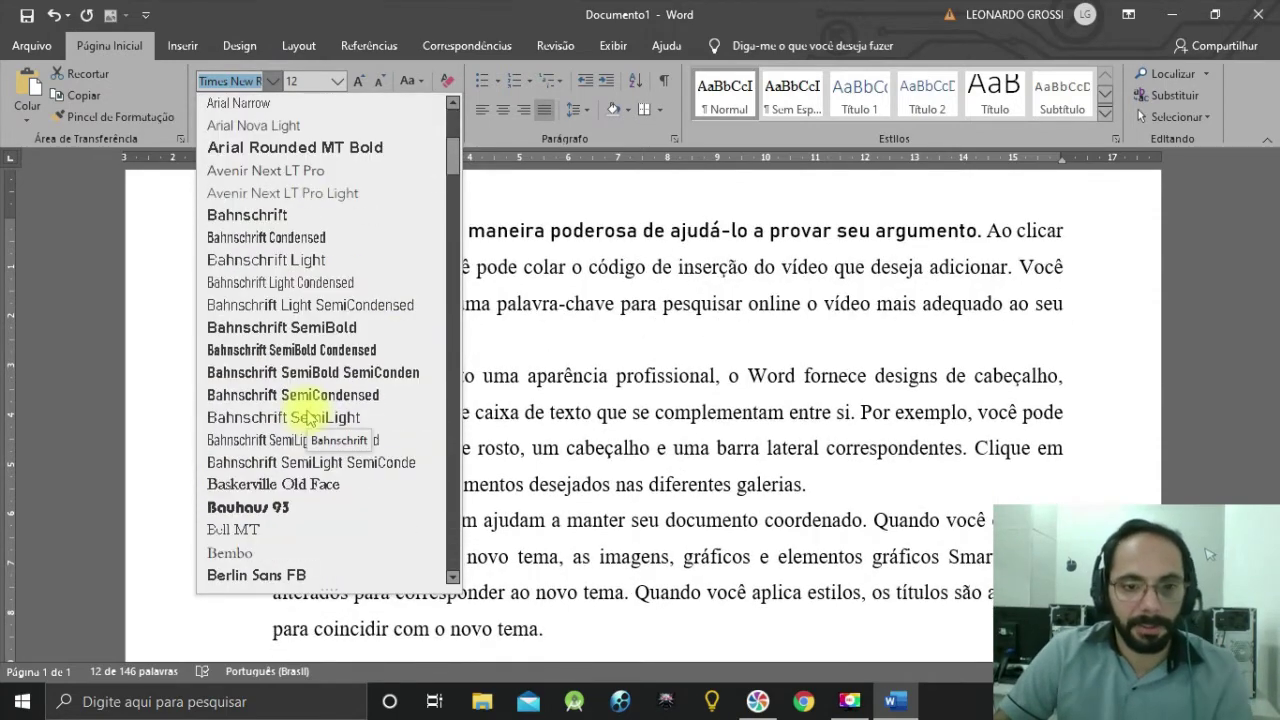
pyautogui.scroll(-6, 312, 420)
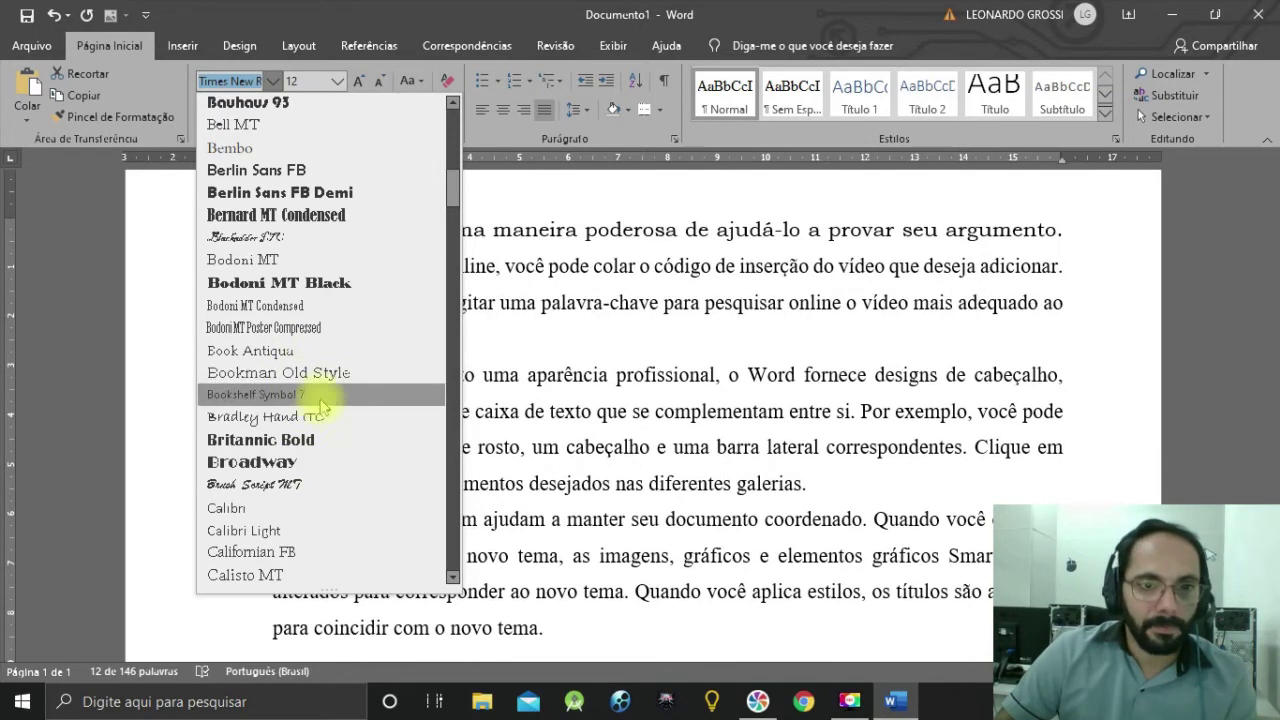
pyautogui.click(265, 463)
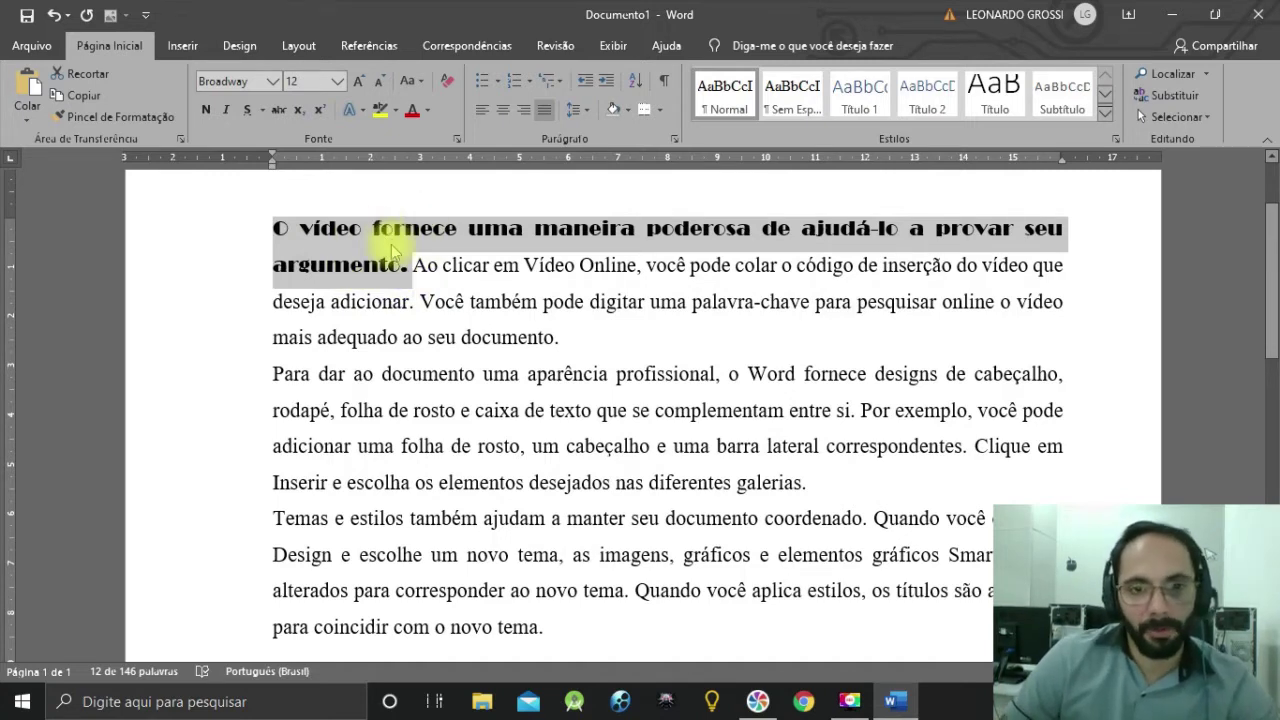
pyautogui.click(339, 82)
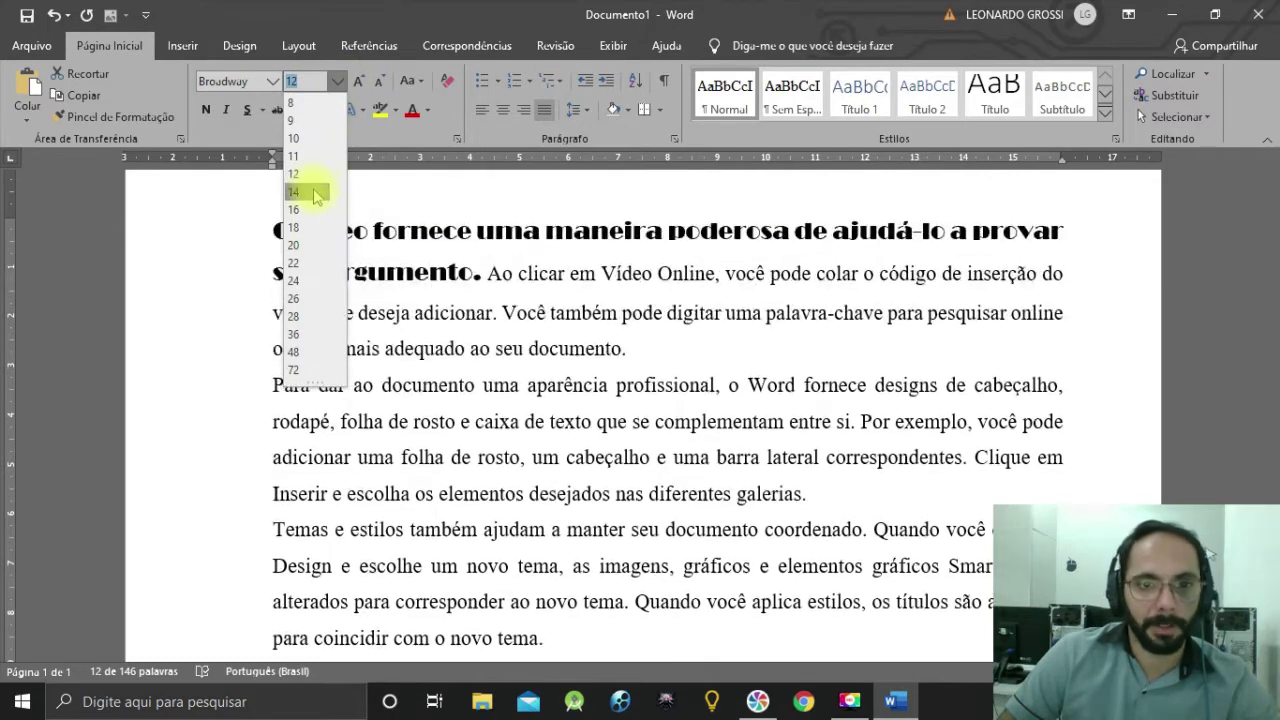
pyautogui.click(310, 191)
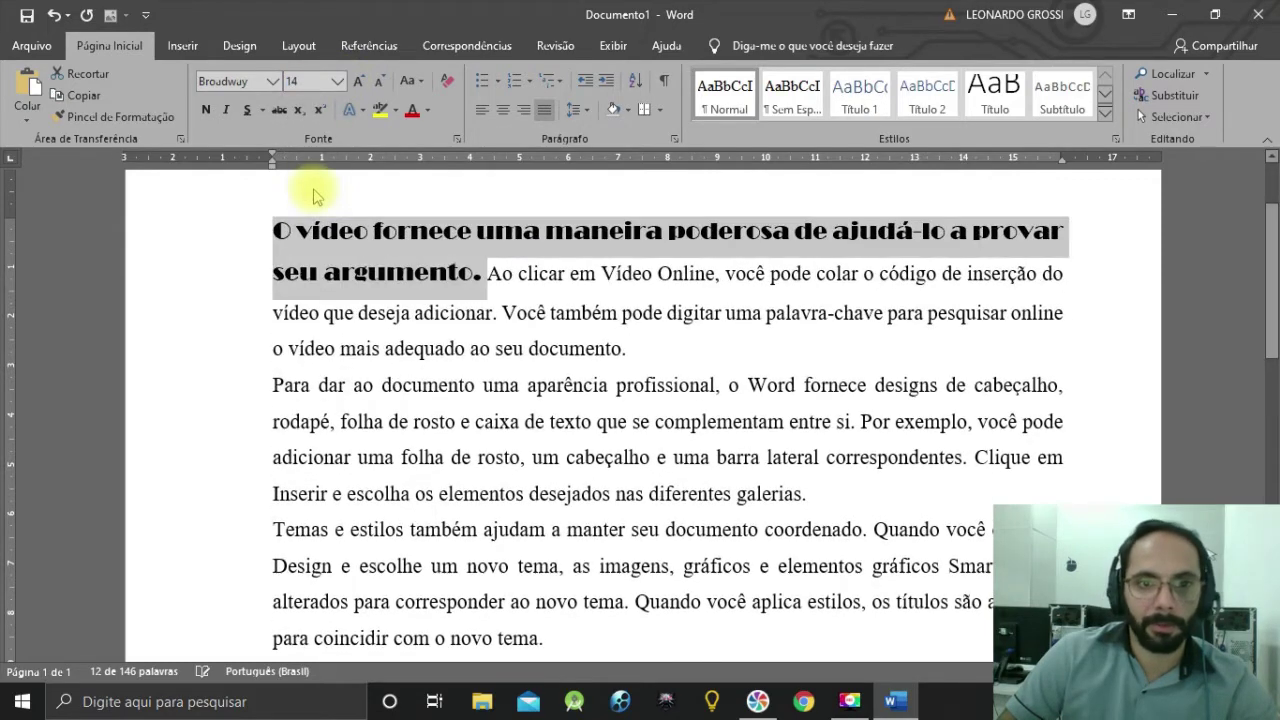
# Step: Set the first sentence's font size to 13 by entering the custom value
pyautogui.click(339, 81)
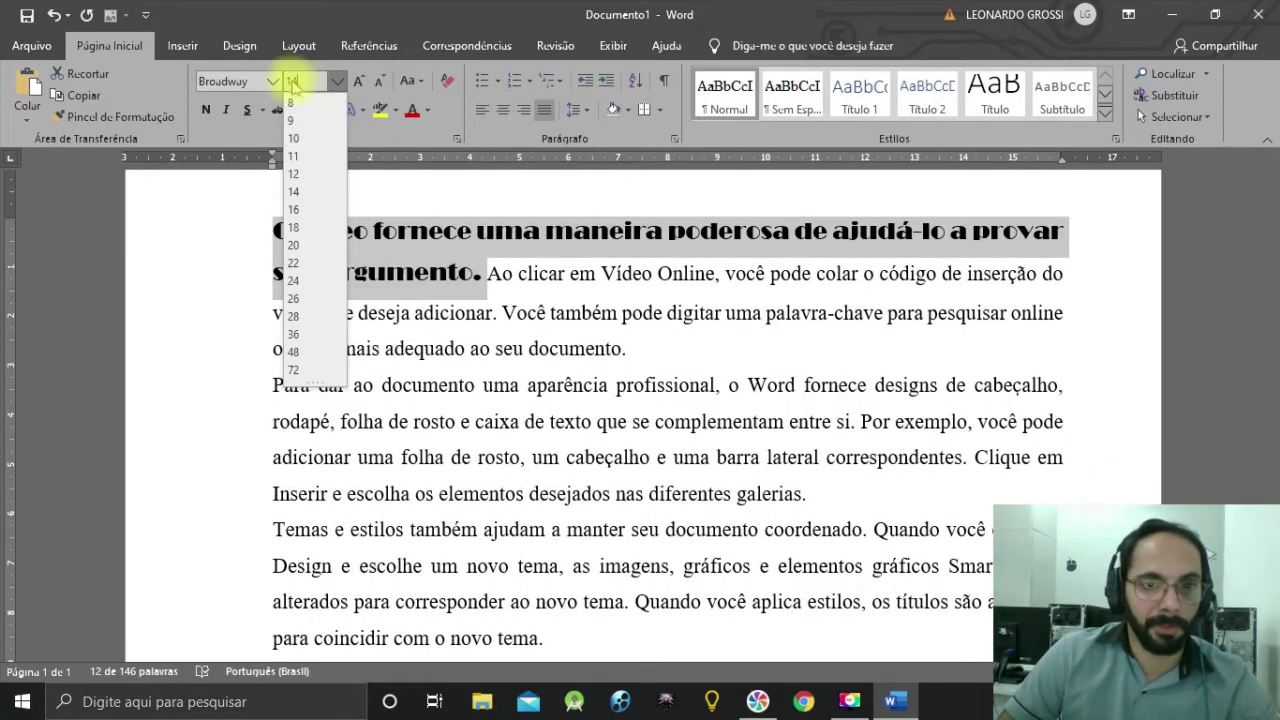
pyautogui.moveTo(286, 83); pyautogui.dragTo(343, 101)
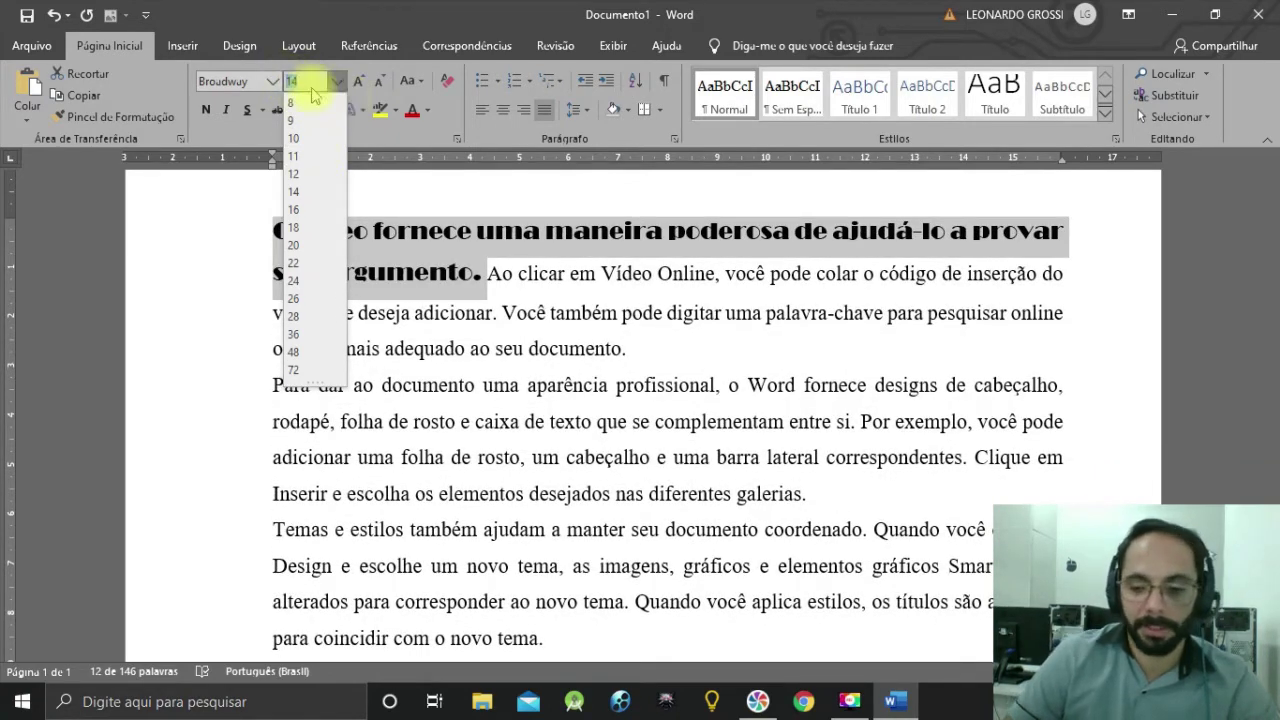
pyautogui.write('13')
pyautogui.press('Return')
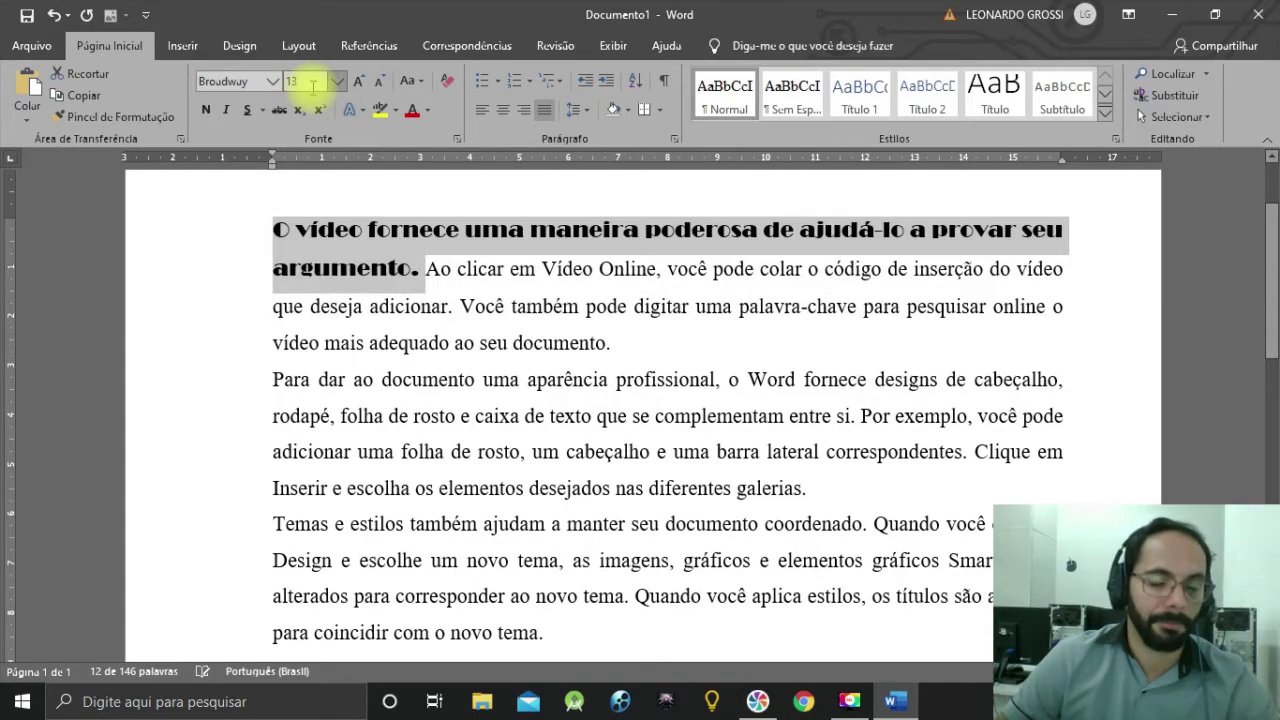
pyautogui.click(338, 81)
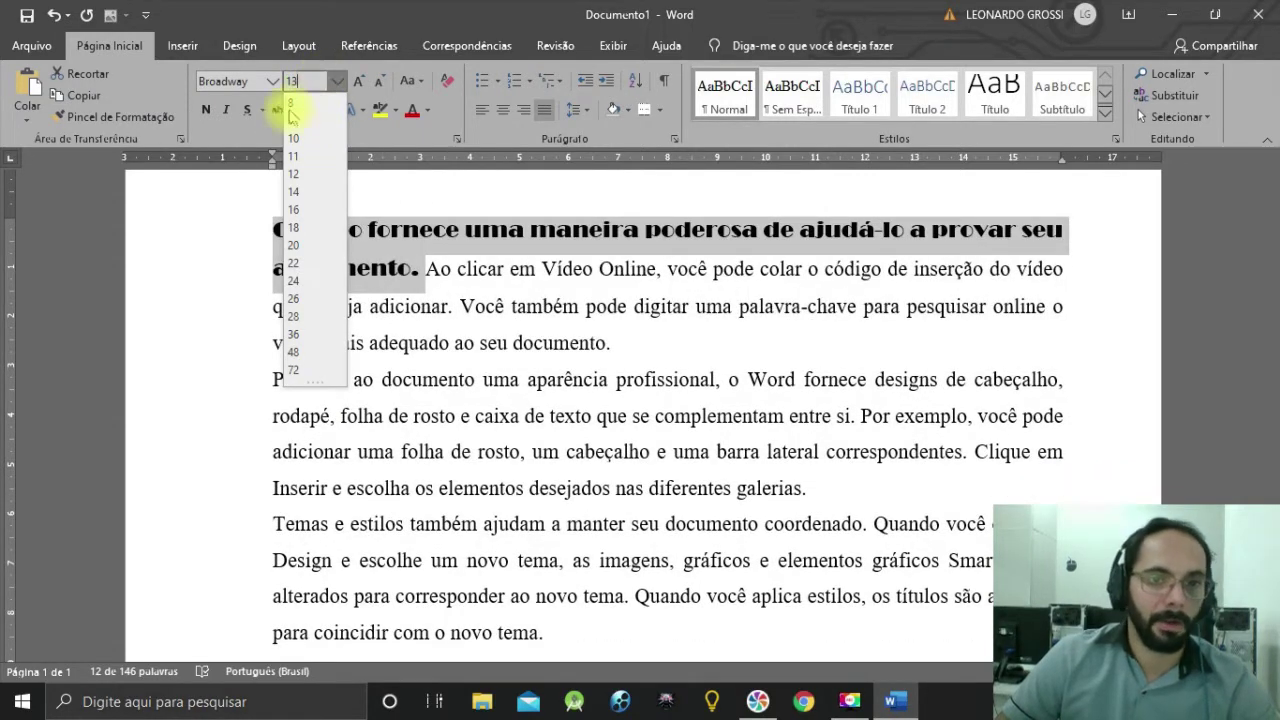
pyautogui.click(247, 141)
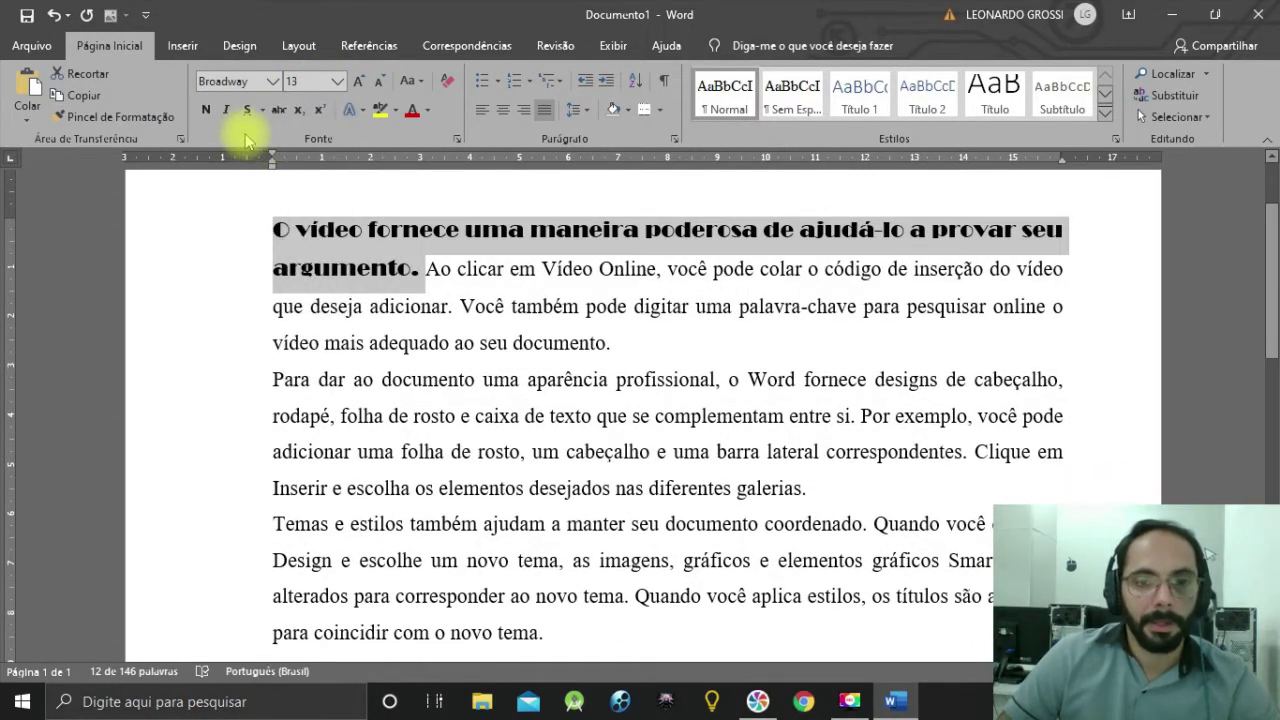
# Step: Increase the first sentence's font size in successive increments to 22
pyautogui.click(381, 93)
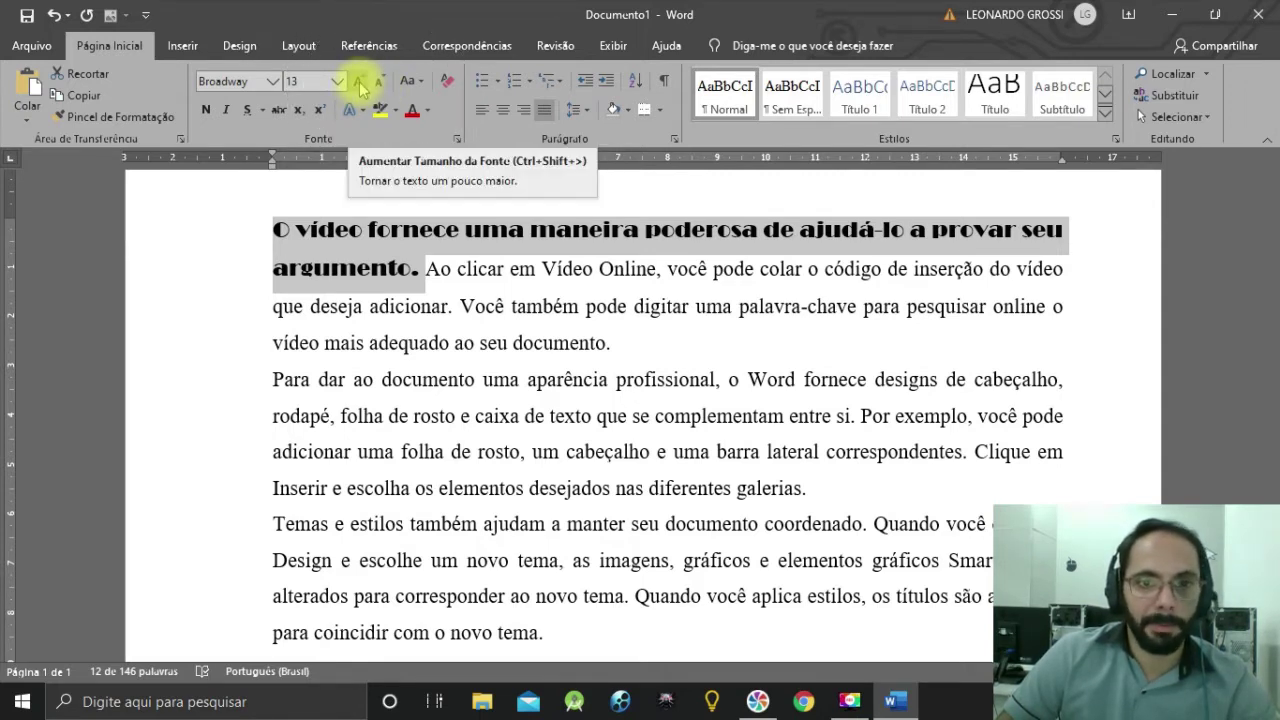
pyautogui.click(362, 88)
pyautogui.click(362, 88)
pyautogui.click(362, 88)
pyautogui.click(362, 88)
pyautogui.click(362, 88)
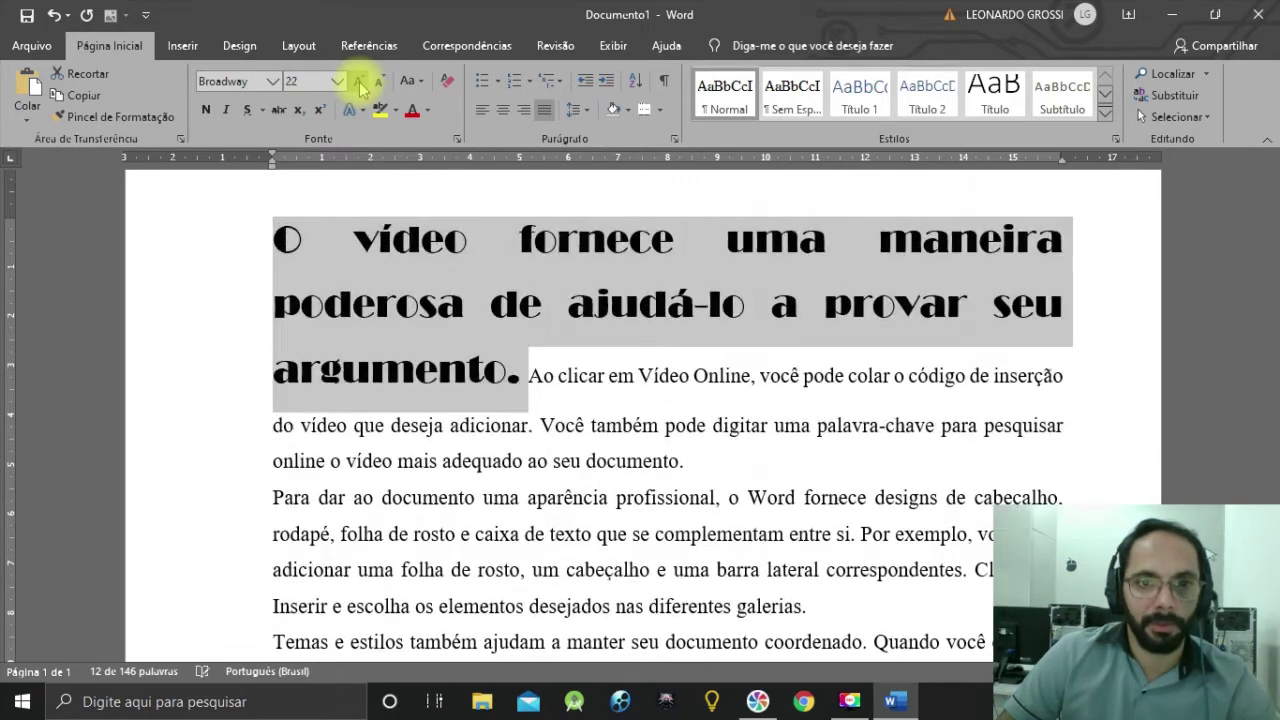
# Step: Decrease the first sentence's font size in successive increments to 14
pyautogui.click(381, 86)
pyautogui.click(381, 86)
pyautogui.click(381, 86)
pyautogui.click(381, 86)
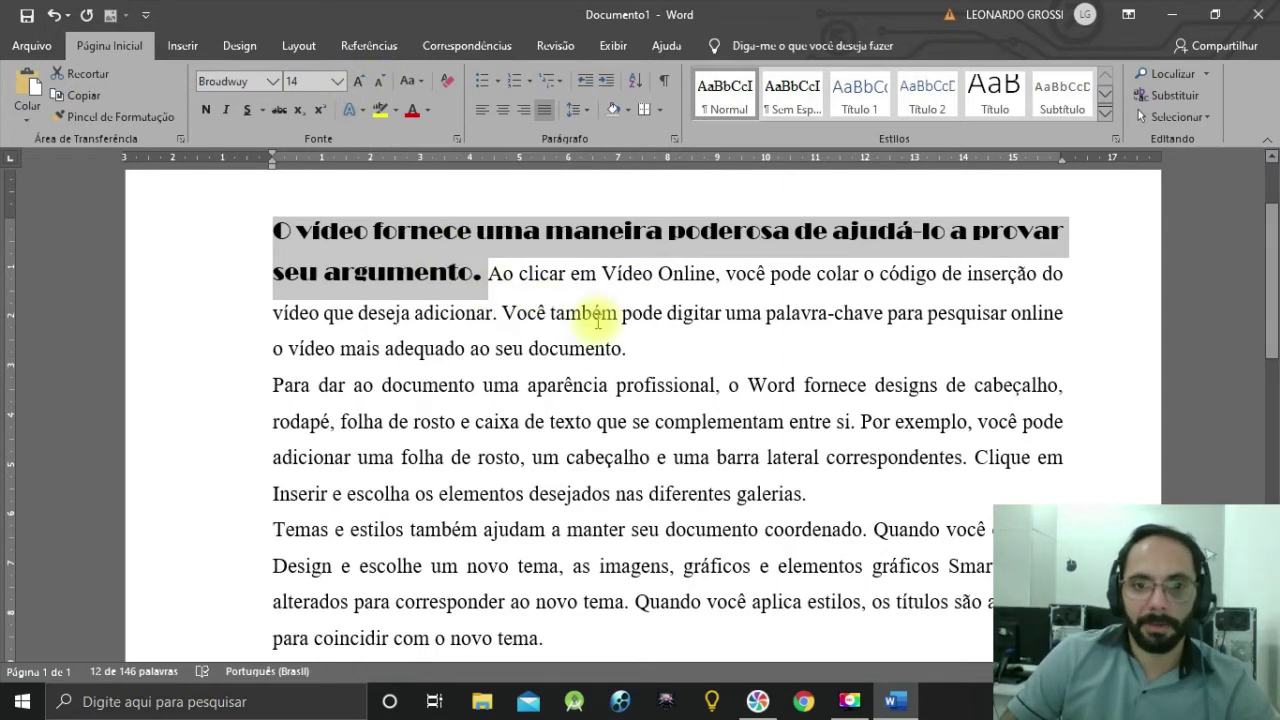
# Step: Change the second sentence, starting "Ao clicar em Vídeo Online", to all uppercase and convert it to sentence case
pyautogui.click(500, 273)
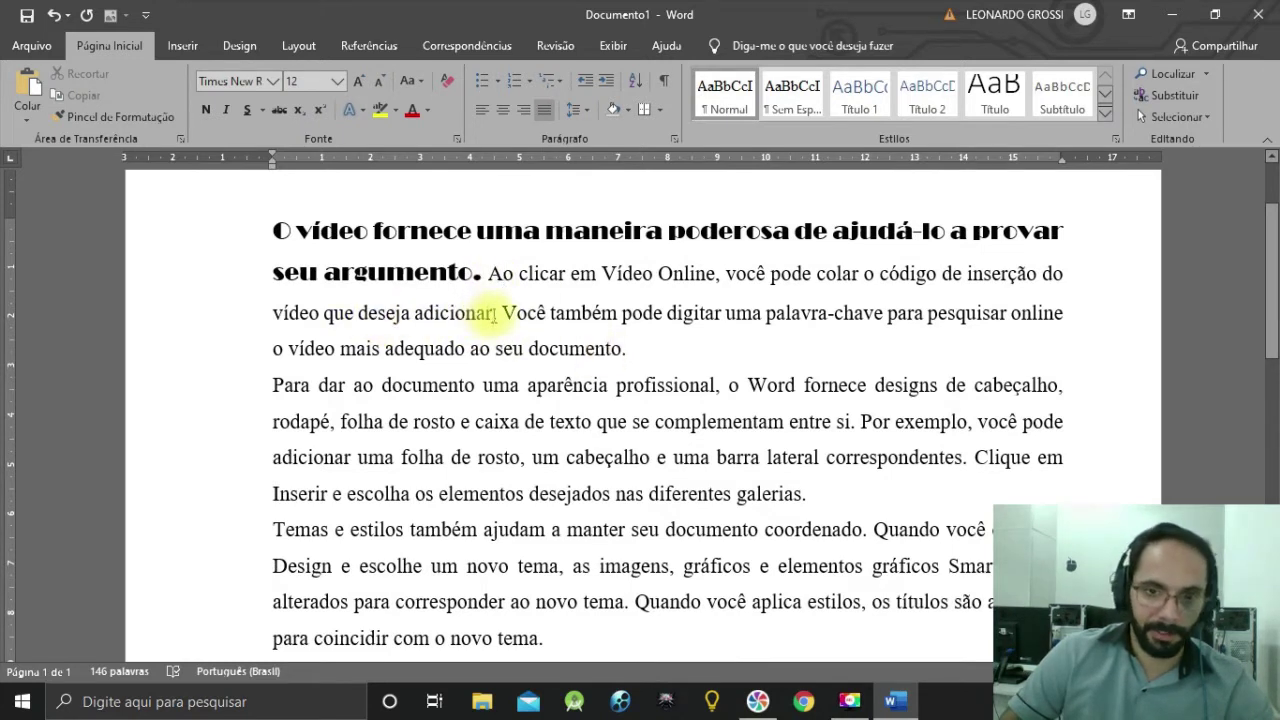
pyautogui.moveTo(490, 273); pyautogui.dragTo(500, 313)
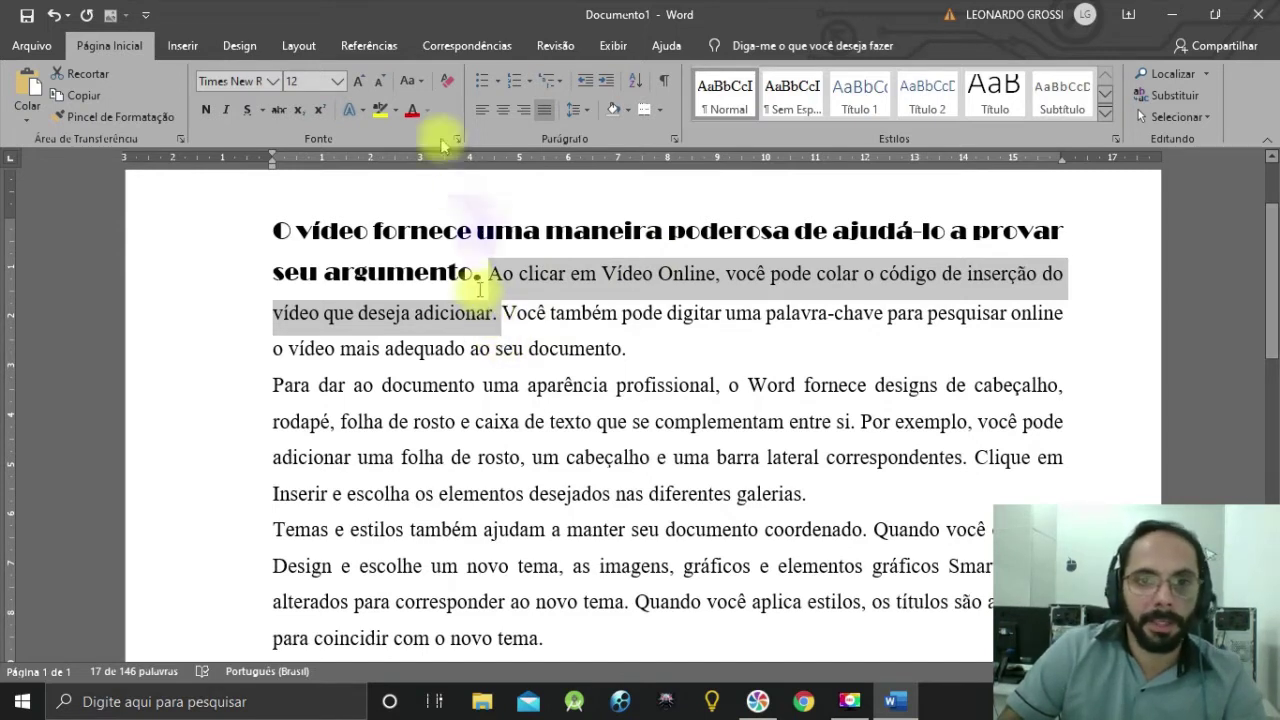
pyautogui.click(423, 86)
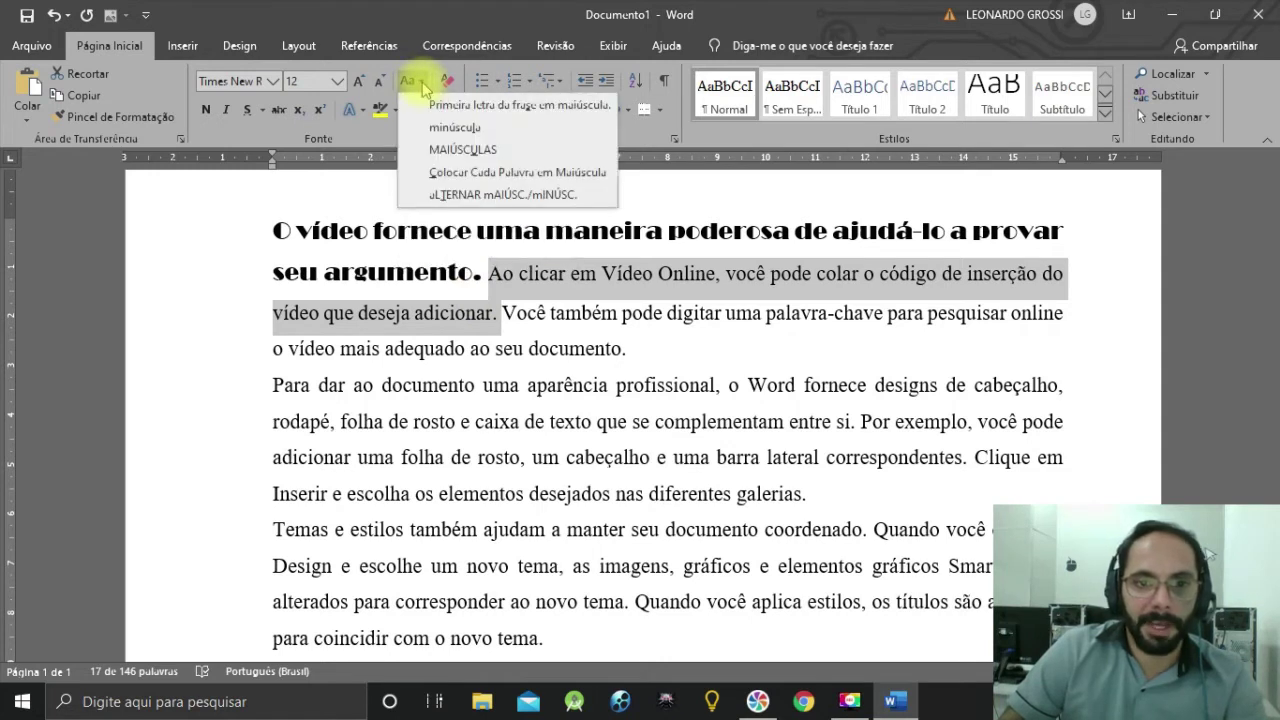
pyautogui.click(462, 150)
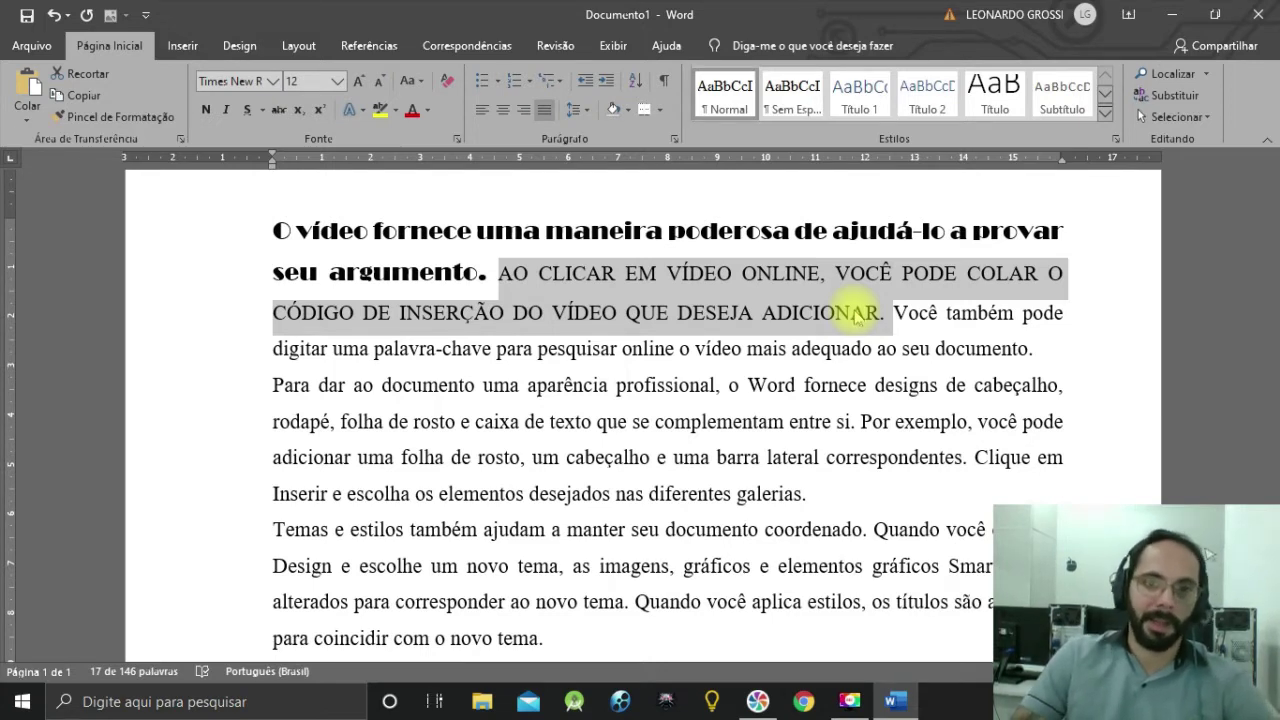
pyautogui.click(424, 92)
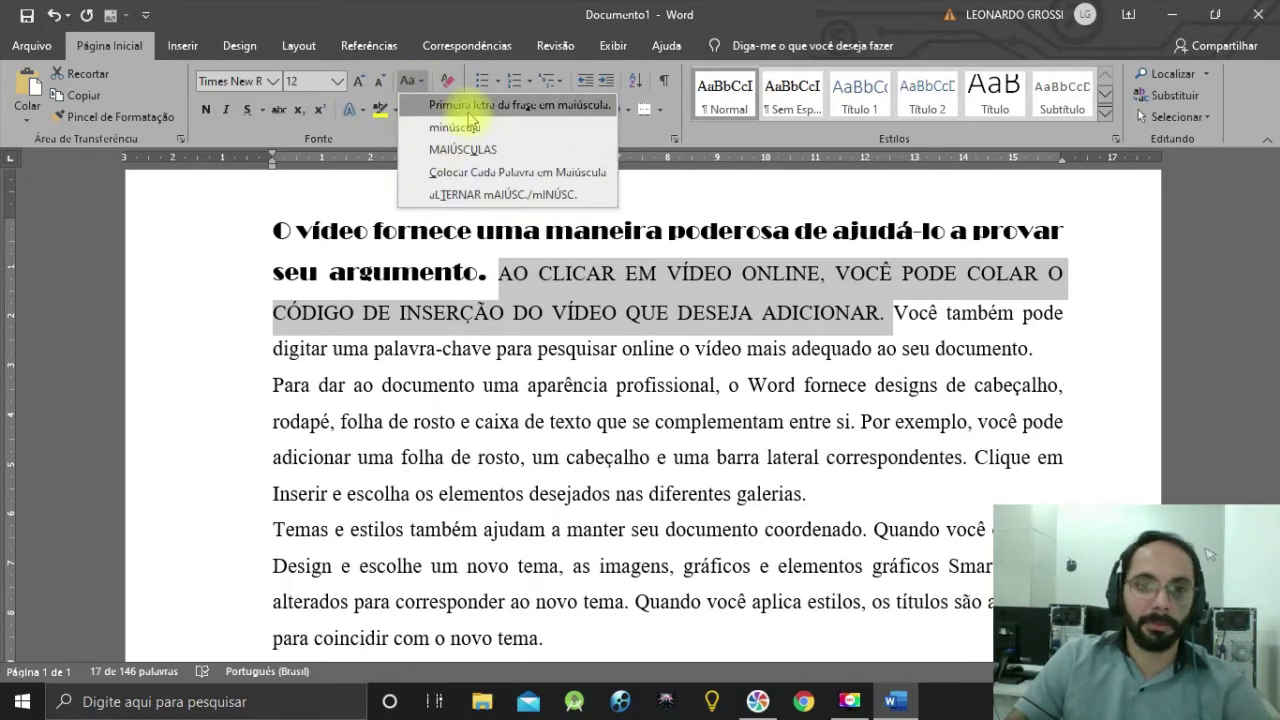
pyautogui.click(460, 105)
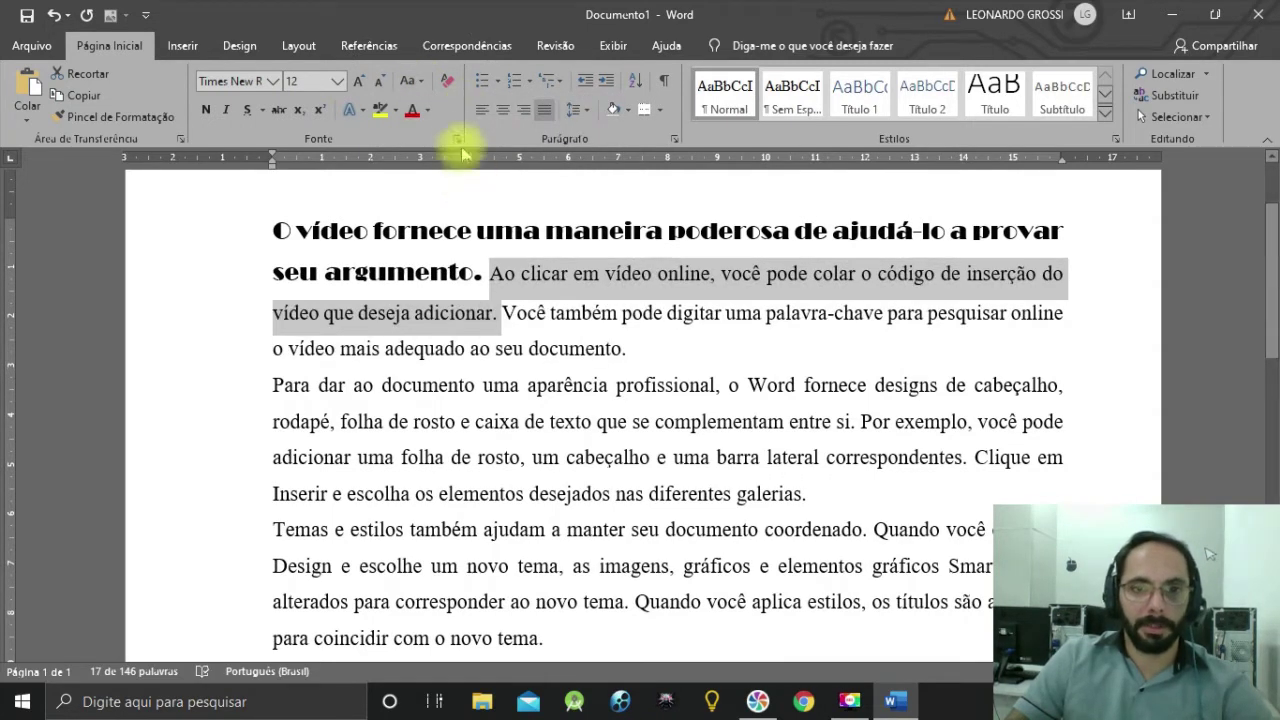
# Step: Capitalize each word of the second sentence, starting "Ao clicar em vídeo online"
pyautogui.click(424, 84)
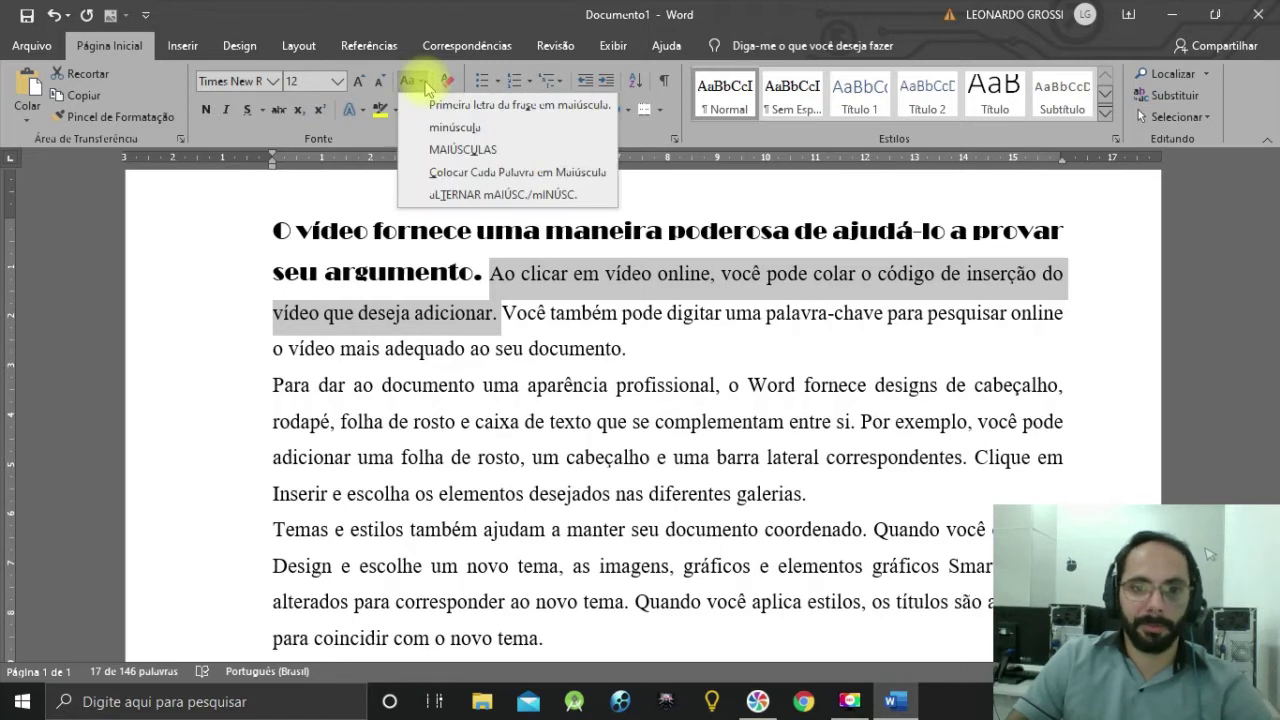
pyautogui.click(475, 174)
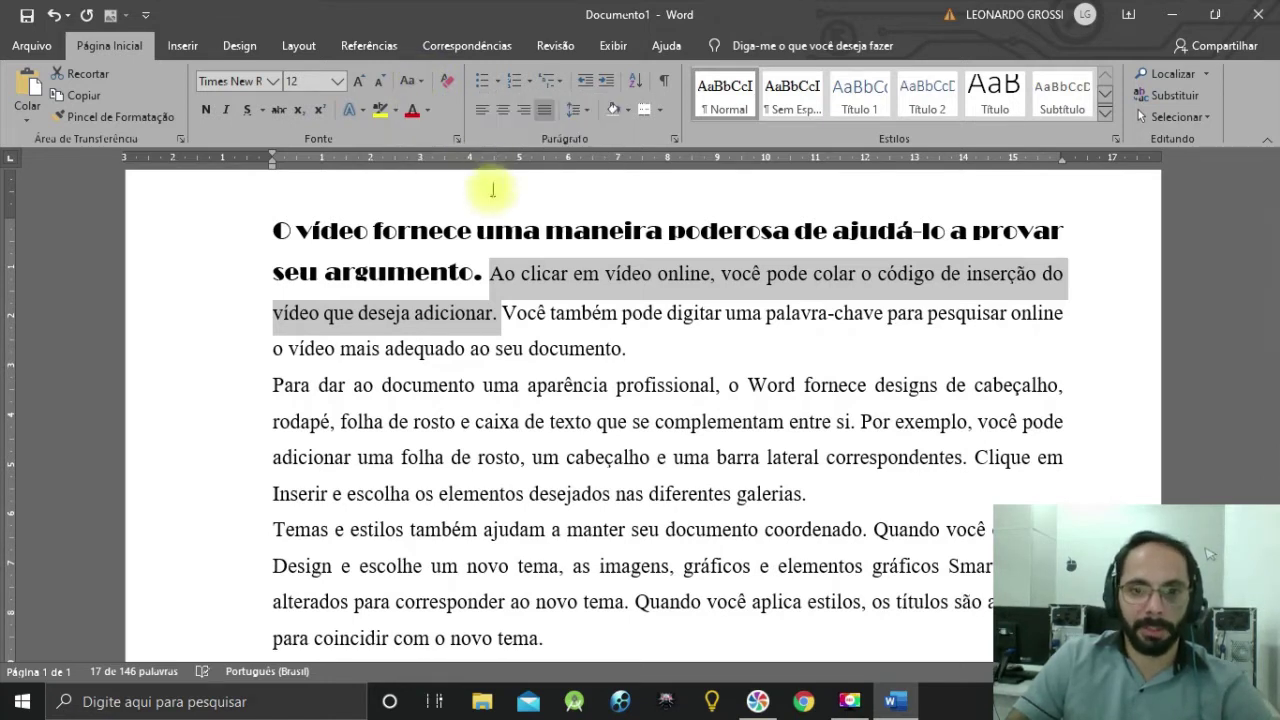
pyautogui.click(500, 281)
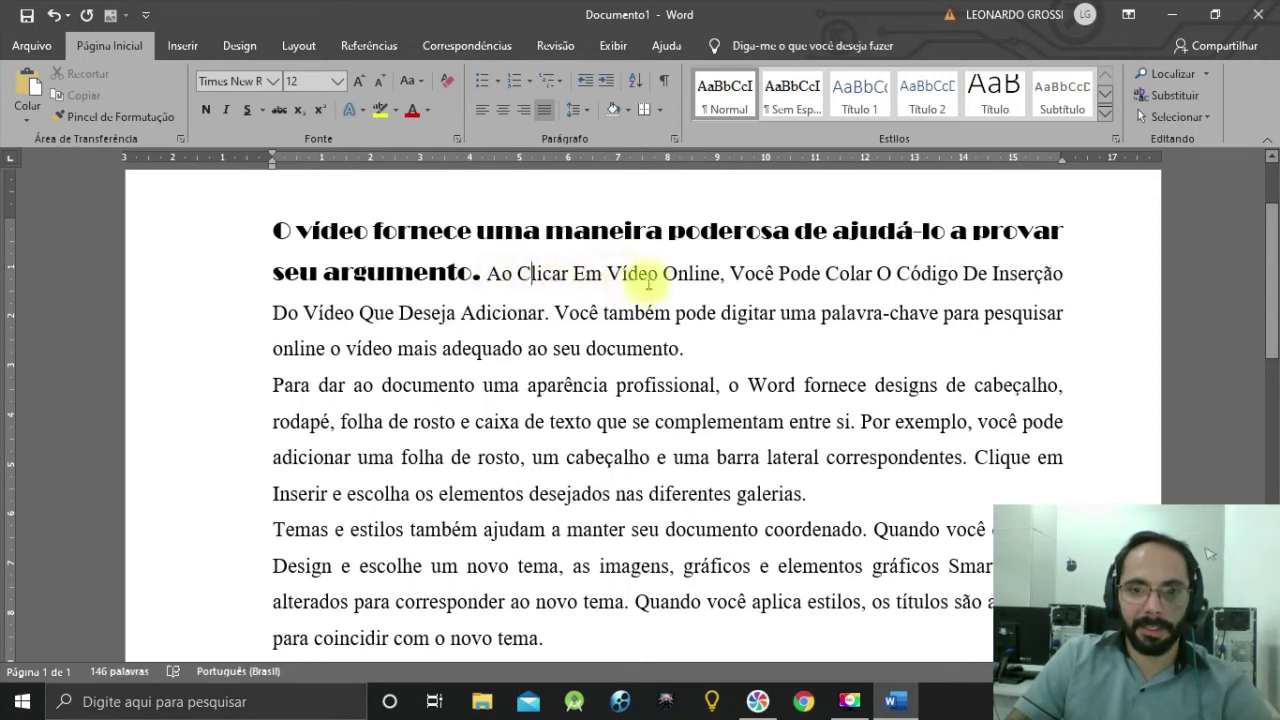
# Step: Toggle the letter case of the second sentence, starting "Ao Clicar Em Vídeo Online", and convert it to all uppercase
pyautogui.moveTo(550, 312); pyautogui.dragTo(488, 272)
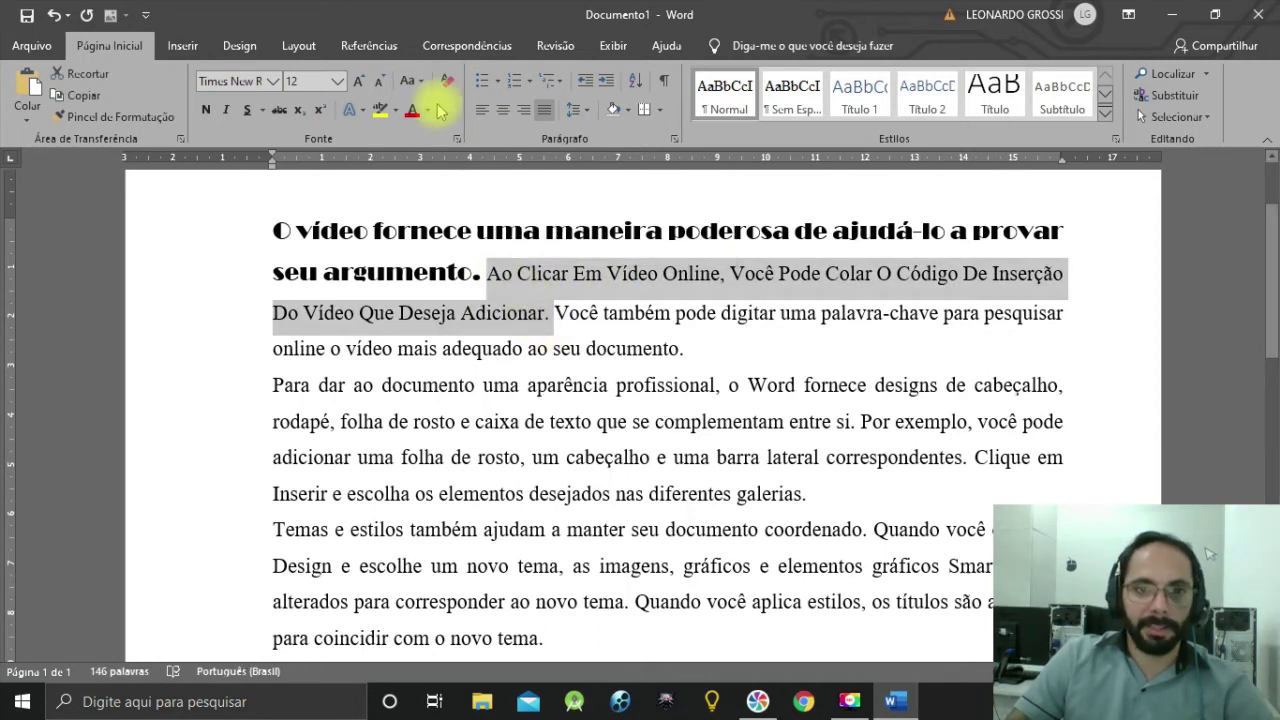
pyautogui.click(409, 80)
pyautogui.click(481, 196)
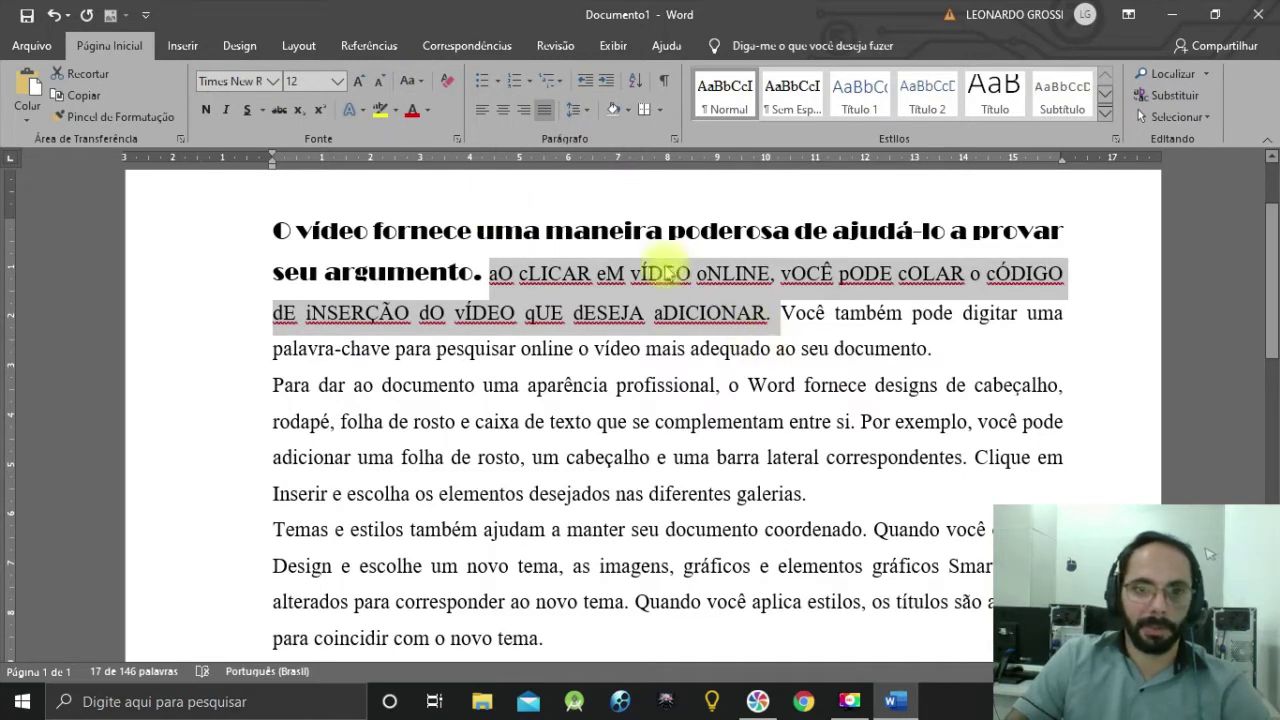
pyautogui.click(421, 82)
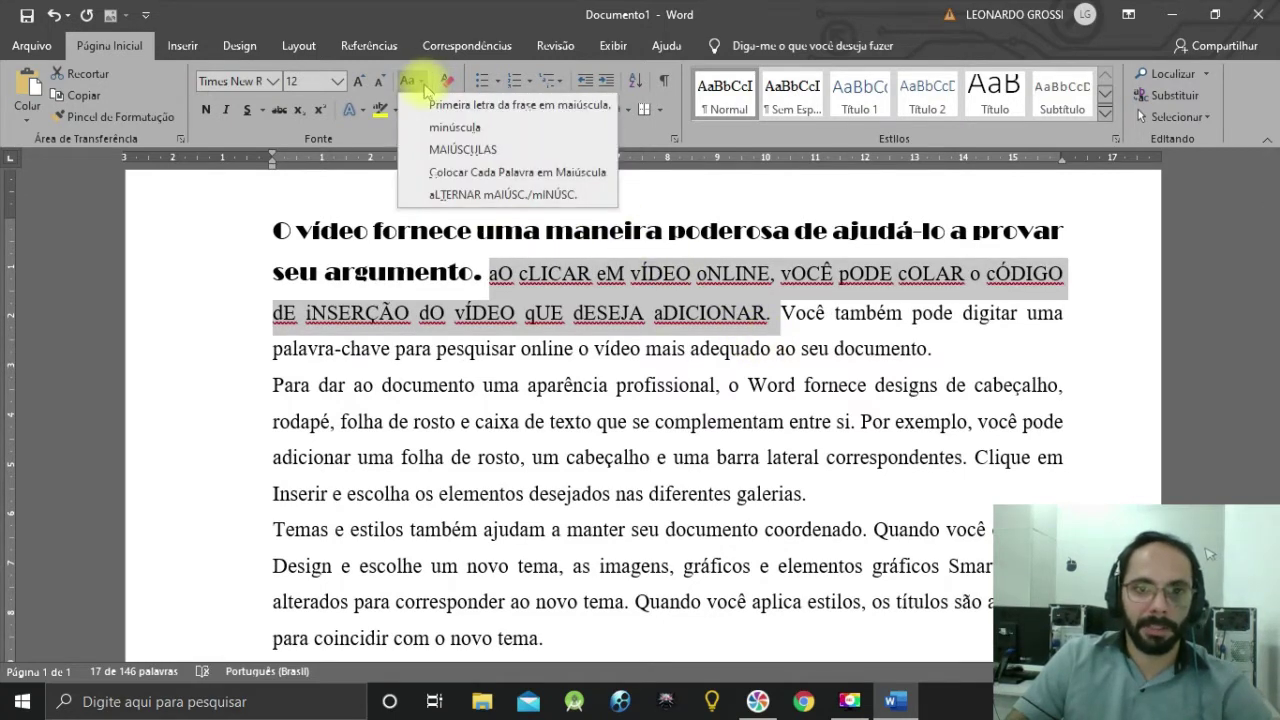
pyautogui.click(463, 149)
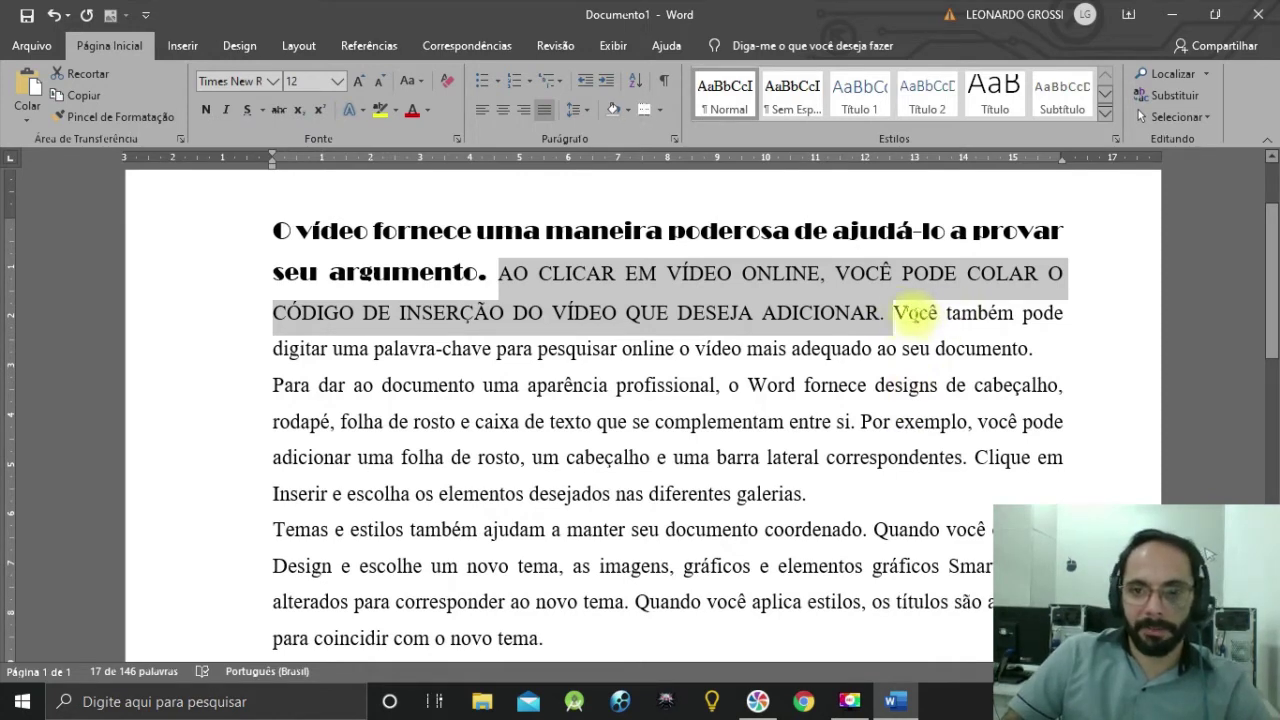
# Step: Demonstrate switching bold on and off for the first paragraph's last sentence, starting "Você também pode", and leave it bold
pyautogui.click(896, 313)
pyautogui.moveTo(896, 313)
pyautogui.mouseDown()
pyautogui.moveTo(1005, 313)
pyautogui.moveTo(1036, 350)
pyautogui.mouseUp()
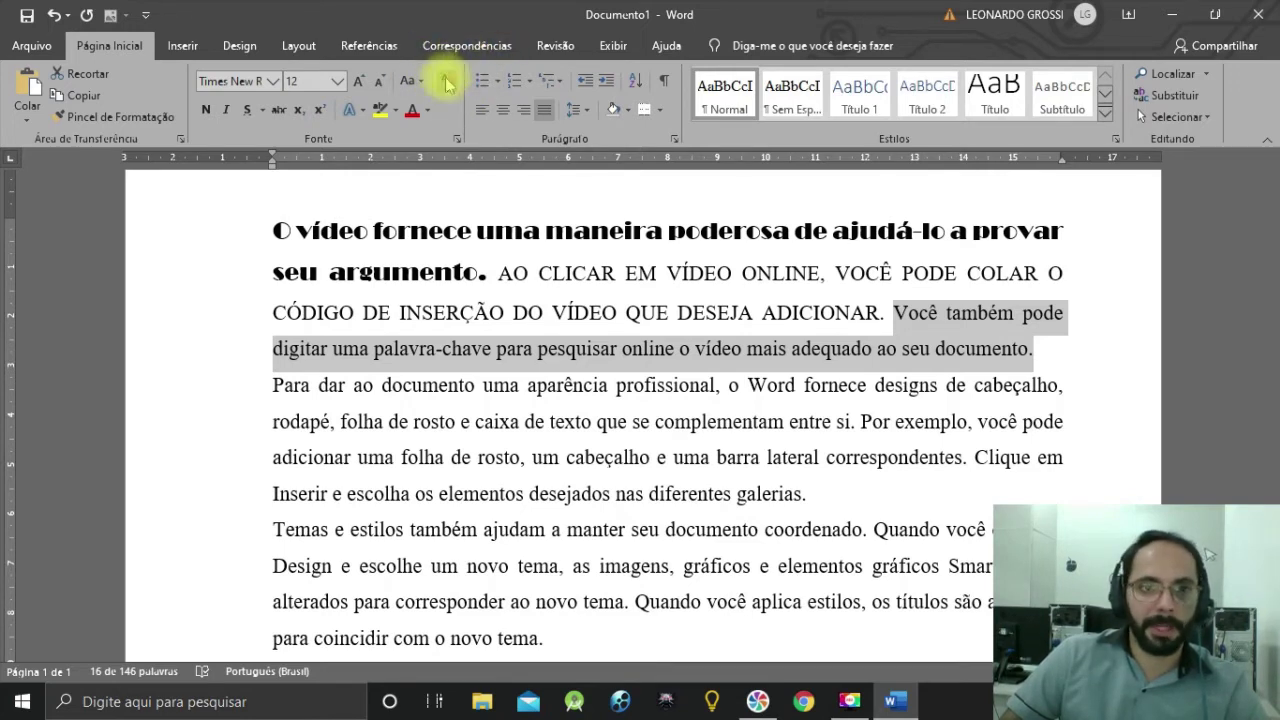
pyautogui.click(206, 112)
pyautogui.click(206, 112)
pyautogui.click(206, 112)
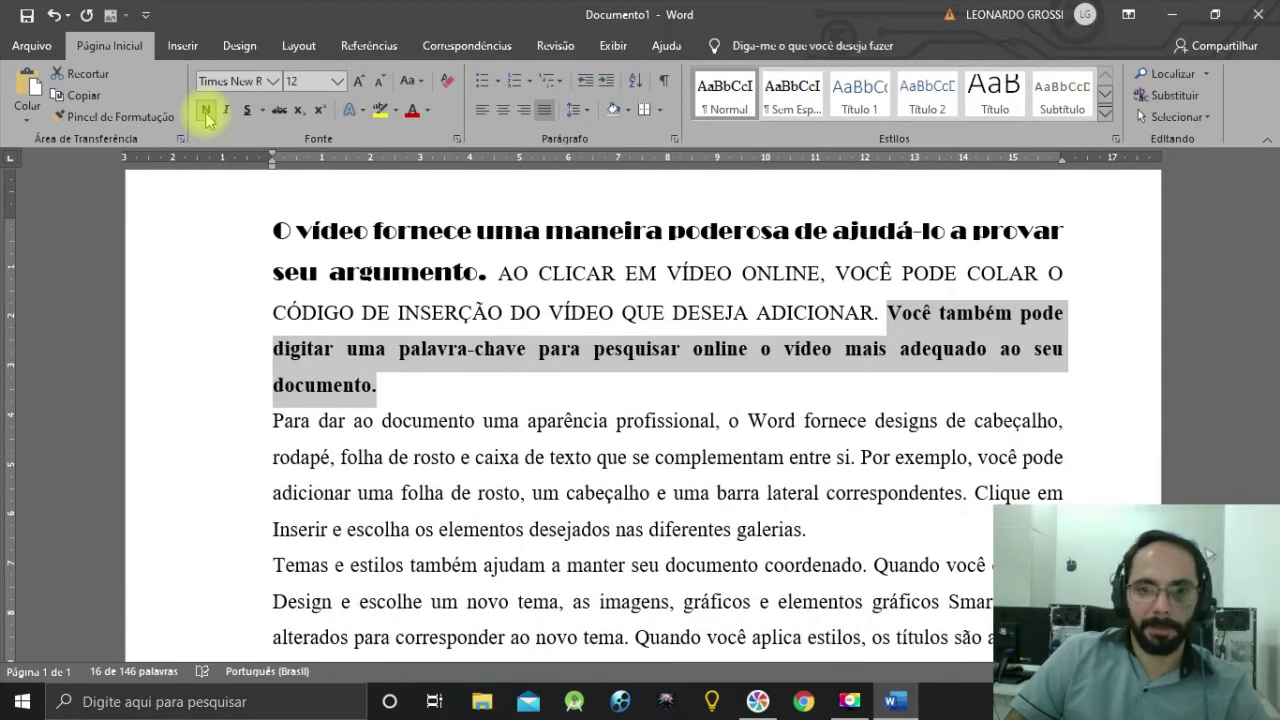
pyautogui.click(207, 117)
pyautogui.click(207, 117)
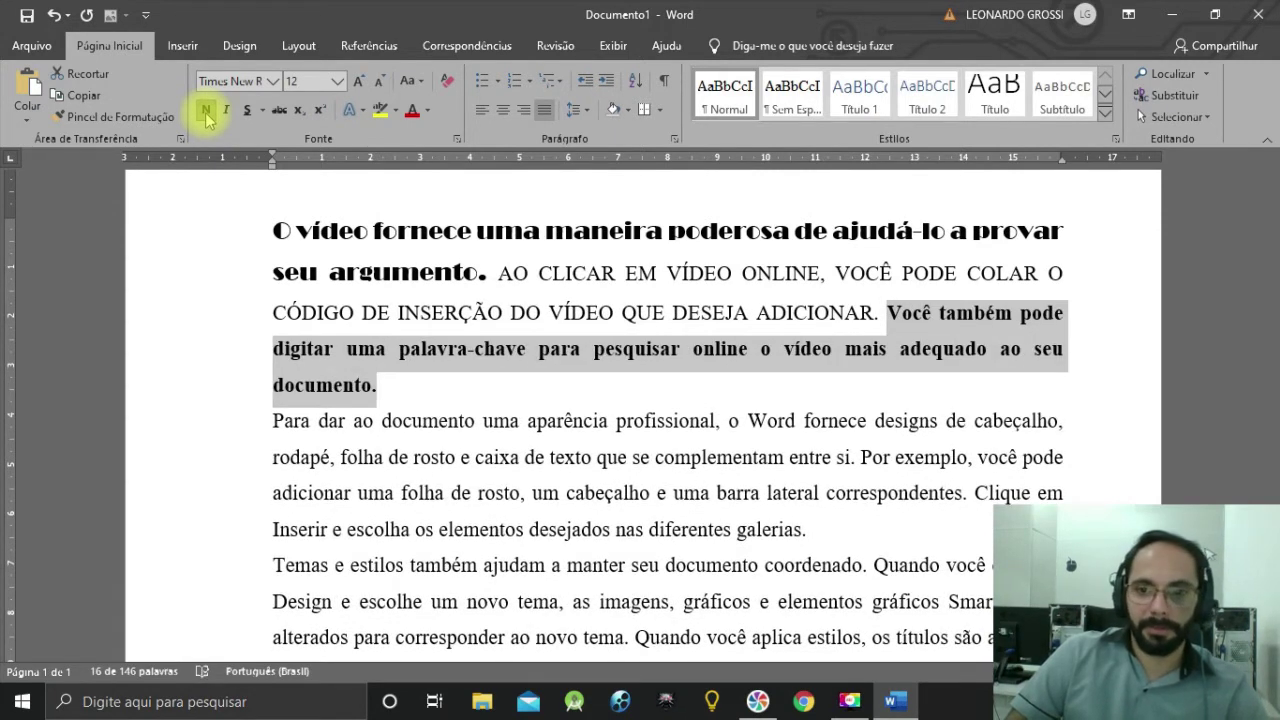
pyautogui.click(207, 117)
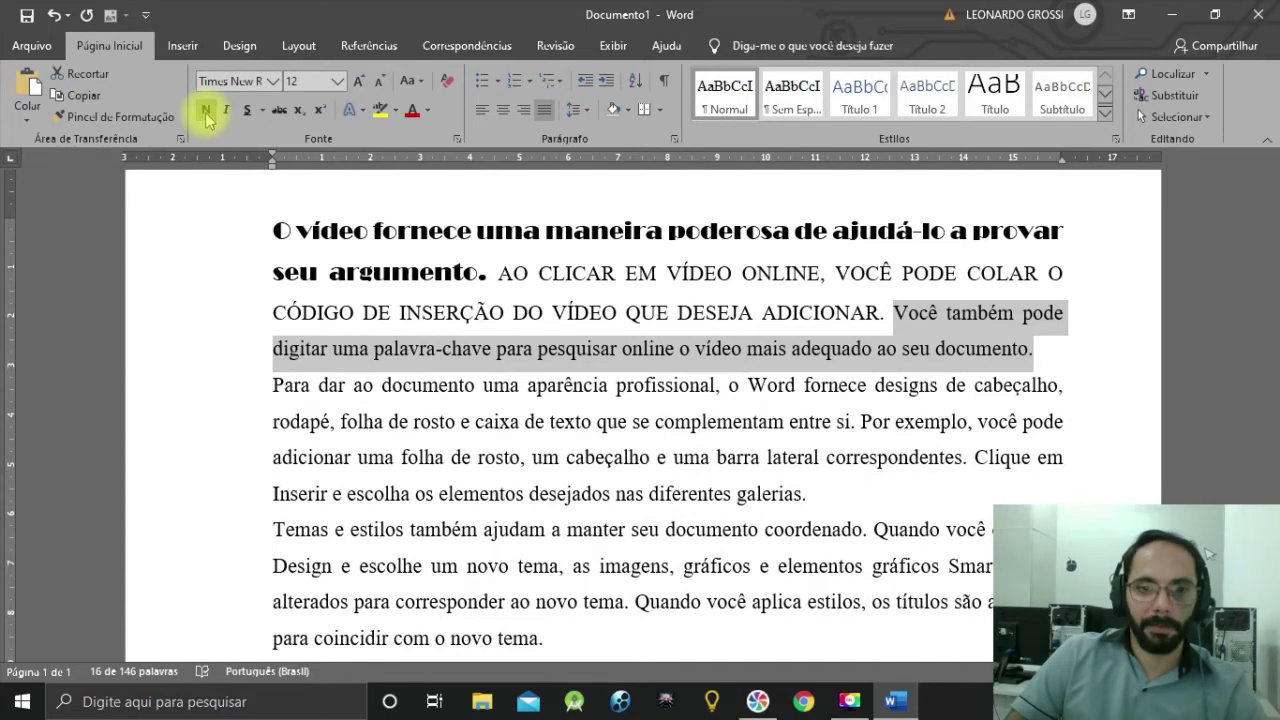
pyautogui.click(207, 117)
pyautogui.click(414, 386)
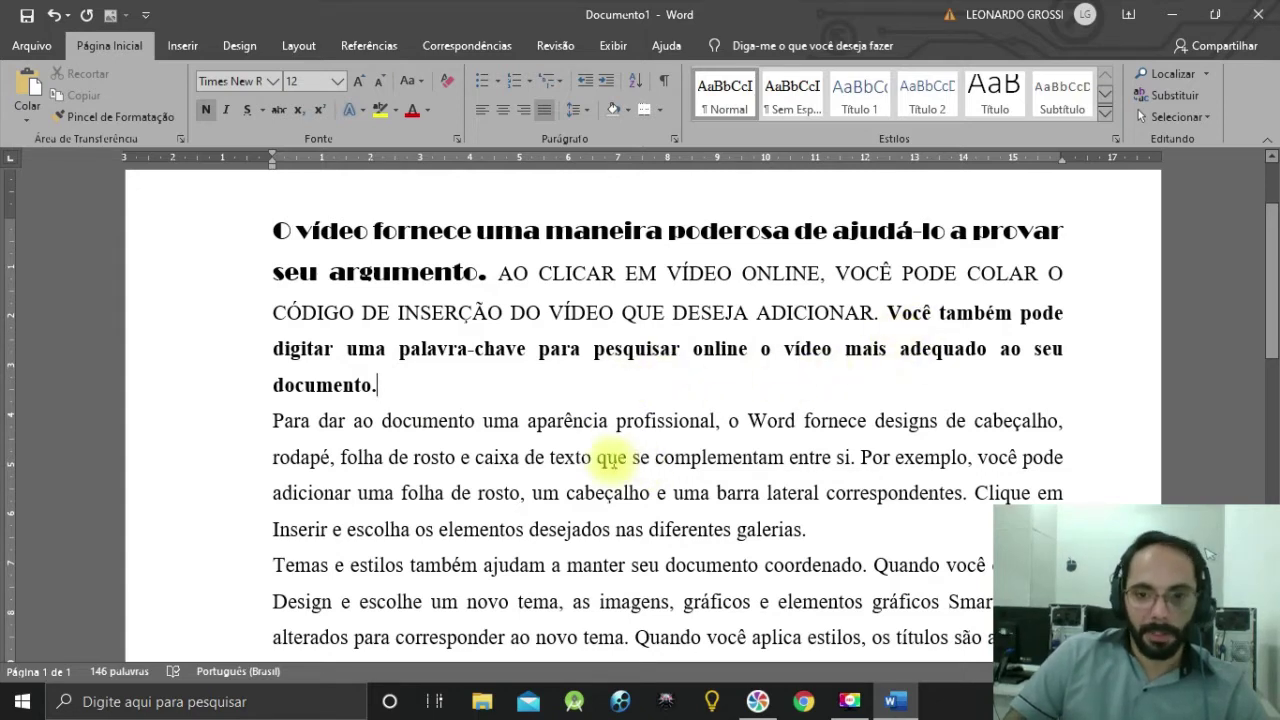
# Step: Demonstrate switching italics on and off for the second paragraph's first sentence, starting "Para dar ao documento", and leave it italic
pyautogui.moveTo(277, 420); pyautogui.dragTo(859, 457)
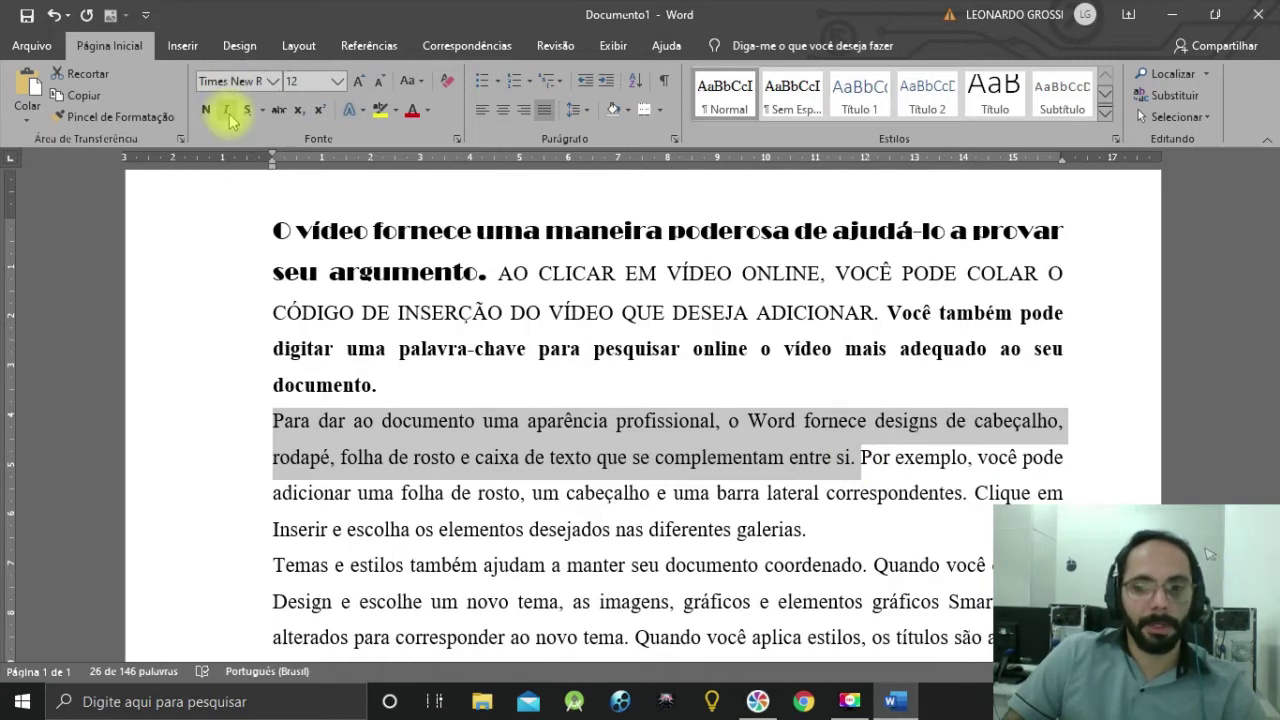
pyautogui.click(230, 119)
pyautogui.click(230, 119)
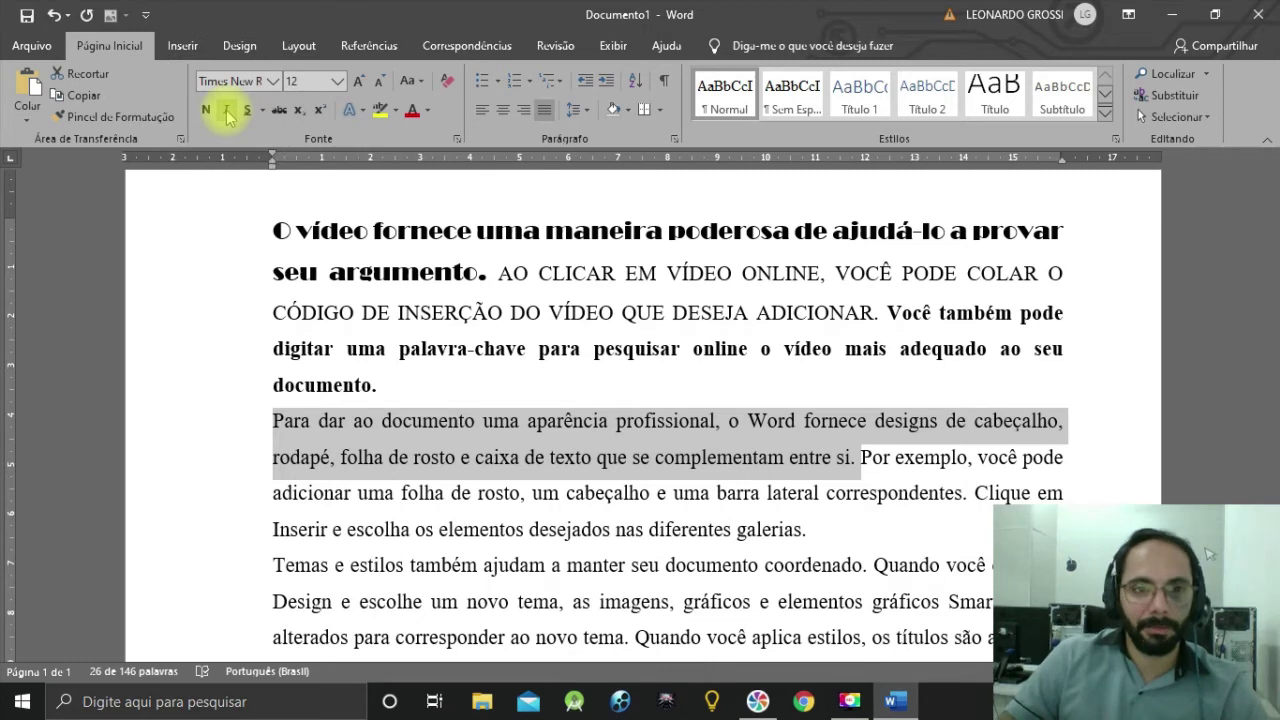
pyautogui.click(229, 117)
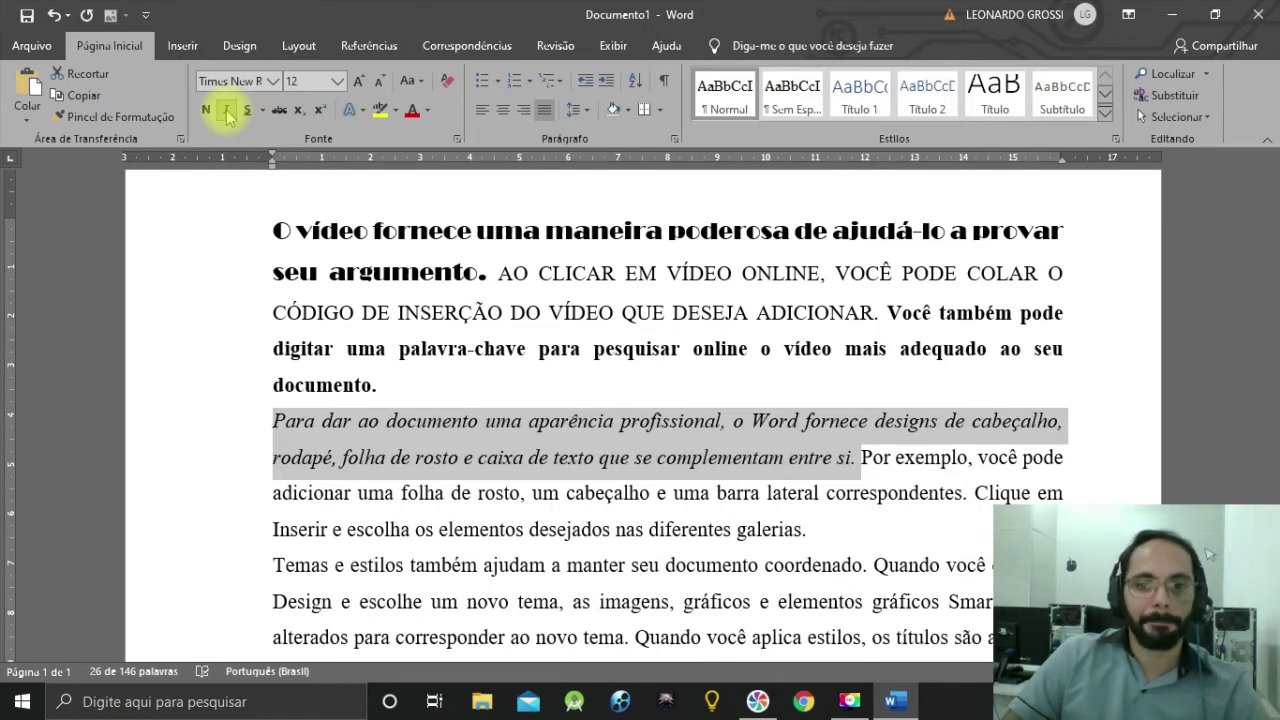
pyautogui.click(229, 117)
pyautogui.click(229, 117)
pyautogui.click(229, 117)
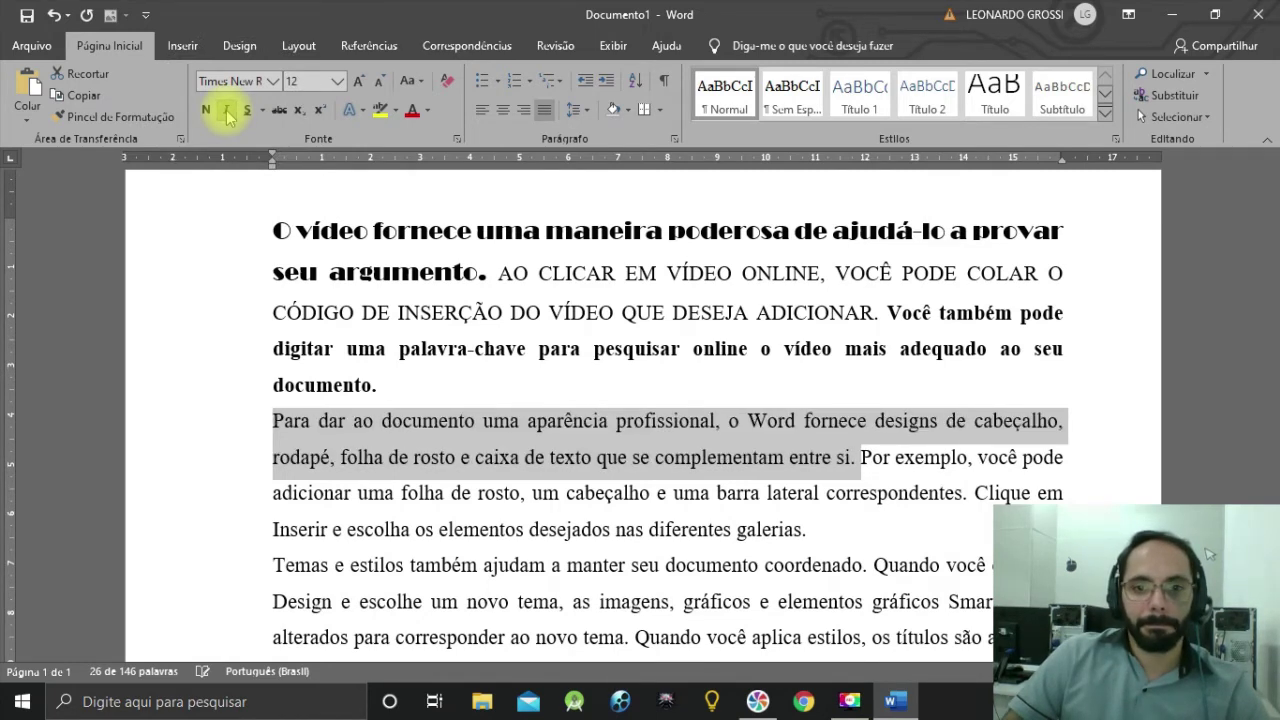
pyautogui.click(229, 117)
pyautogui.click(229, 117)
pyautogui.click(229, 117)
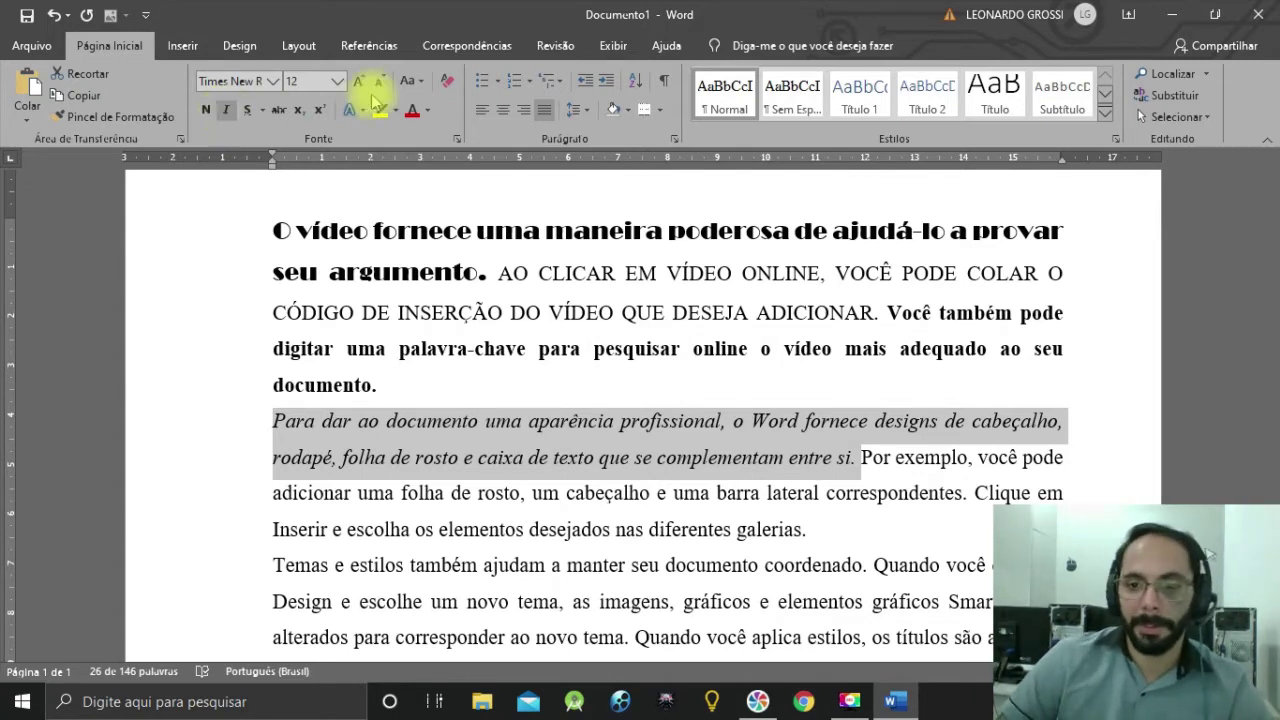
# Step: Underline the rest of the second paragraph, from "Por exemplo, você pode" to "diferentes galerias."
pyautogui.click(862, 458)
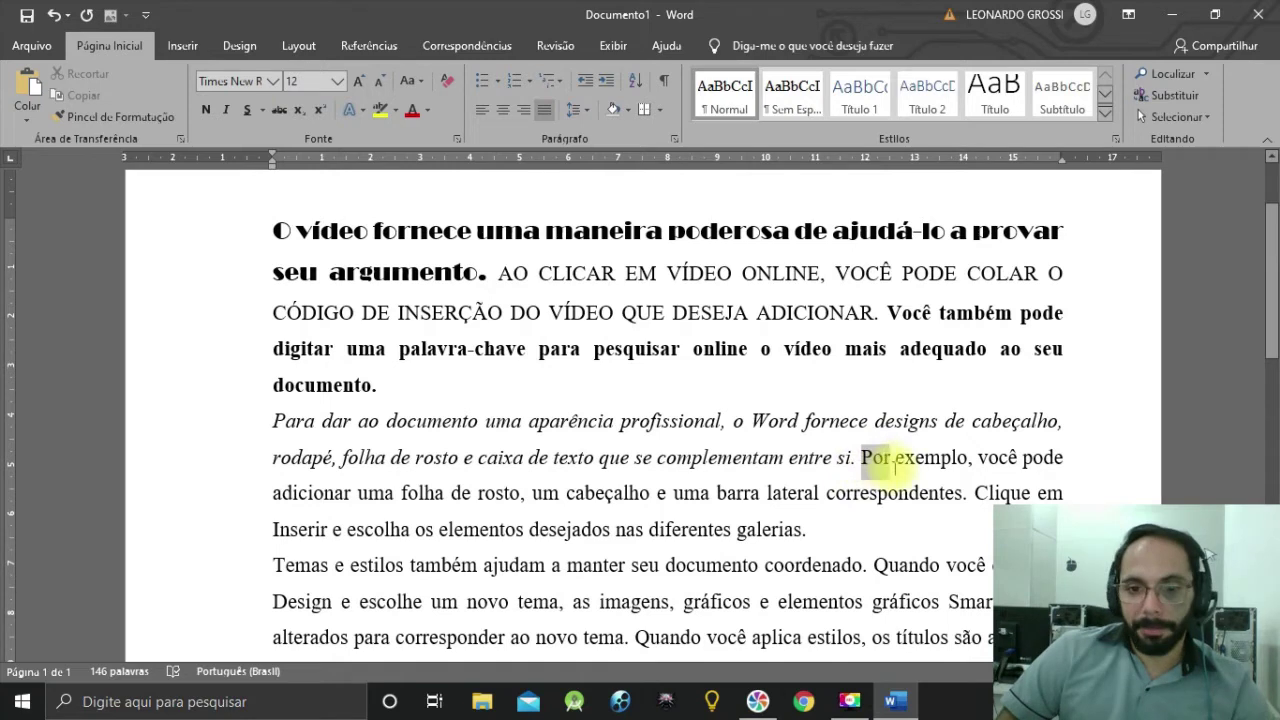
pyautogui.moveTo(866, 458); pyautogui.dragTo(812, 529)
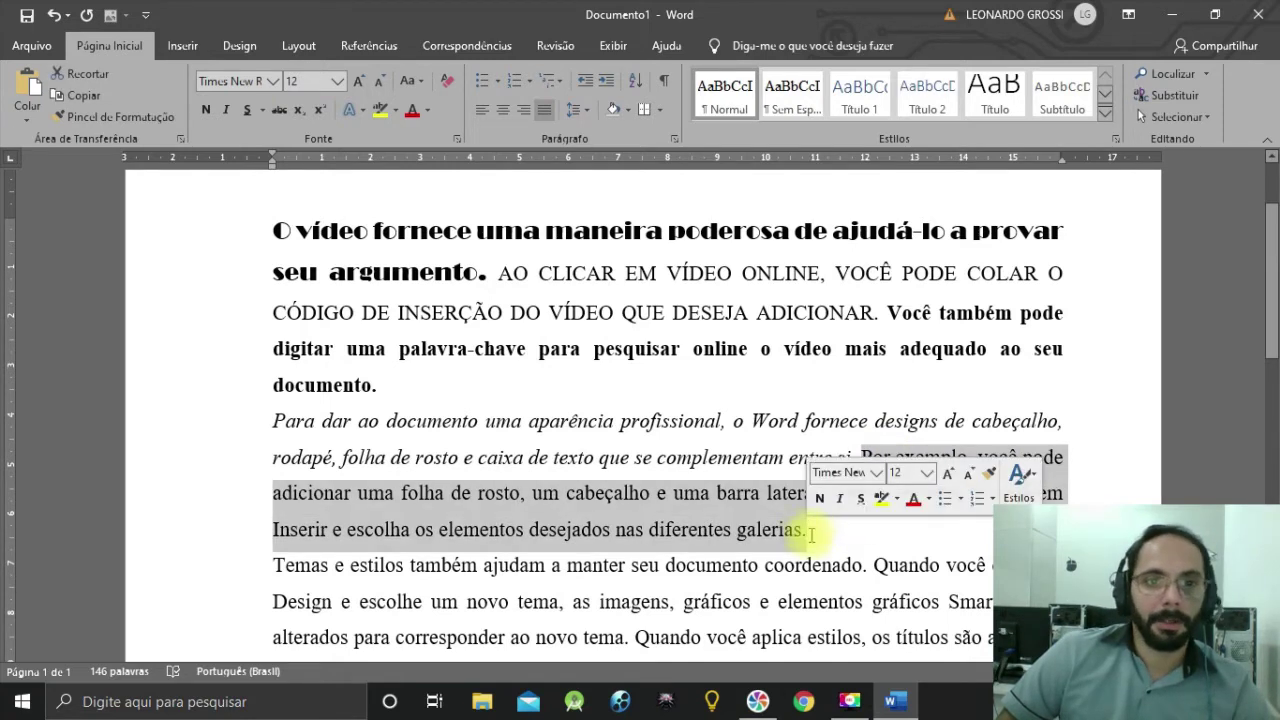
pyautogui.scroll(-1, 202, 172)
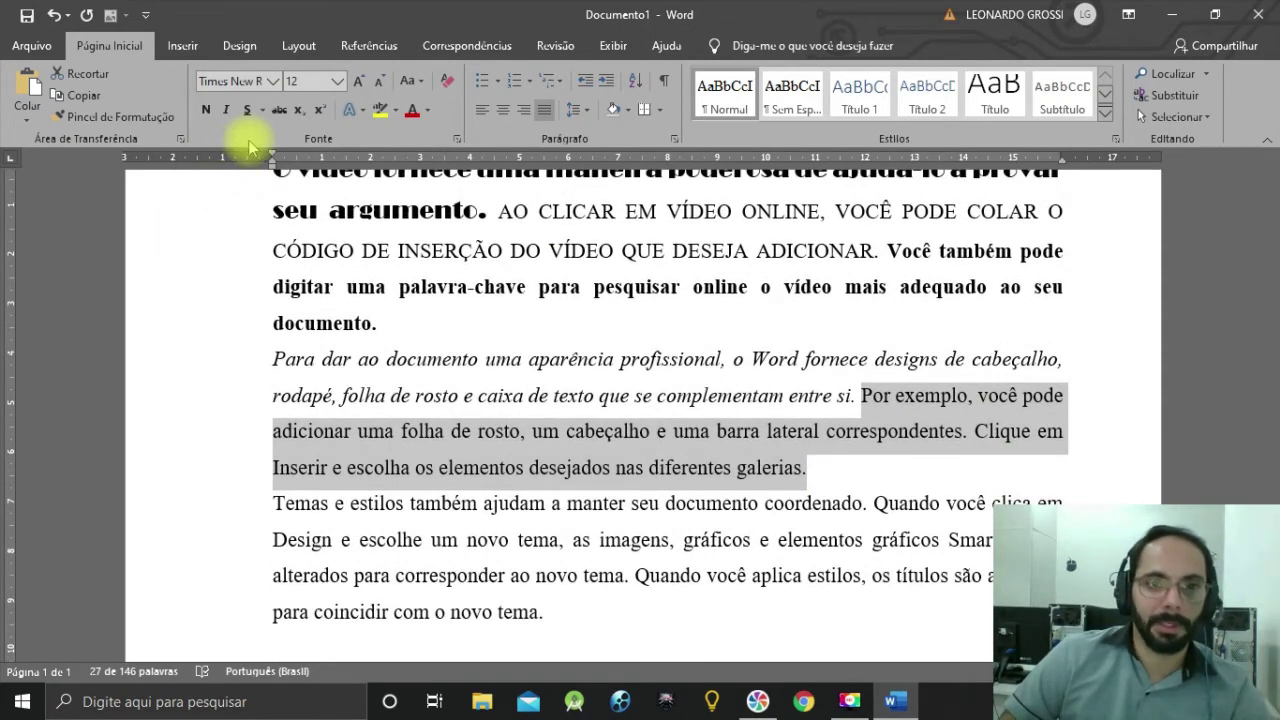
pyautogui.click(247, 110)
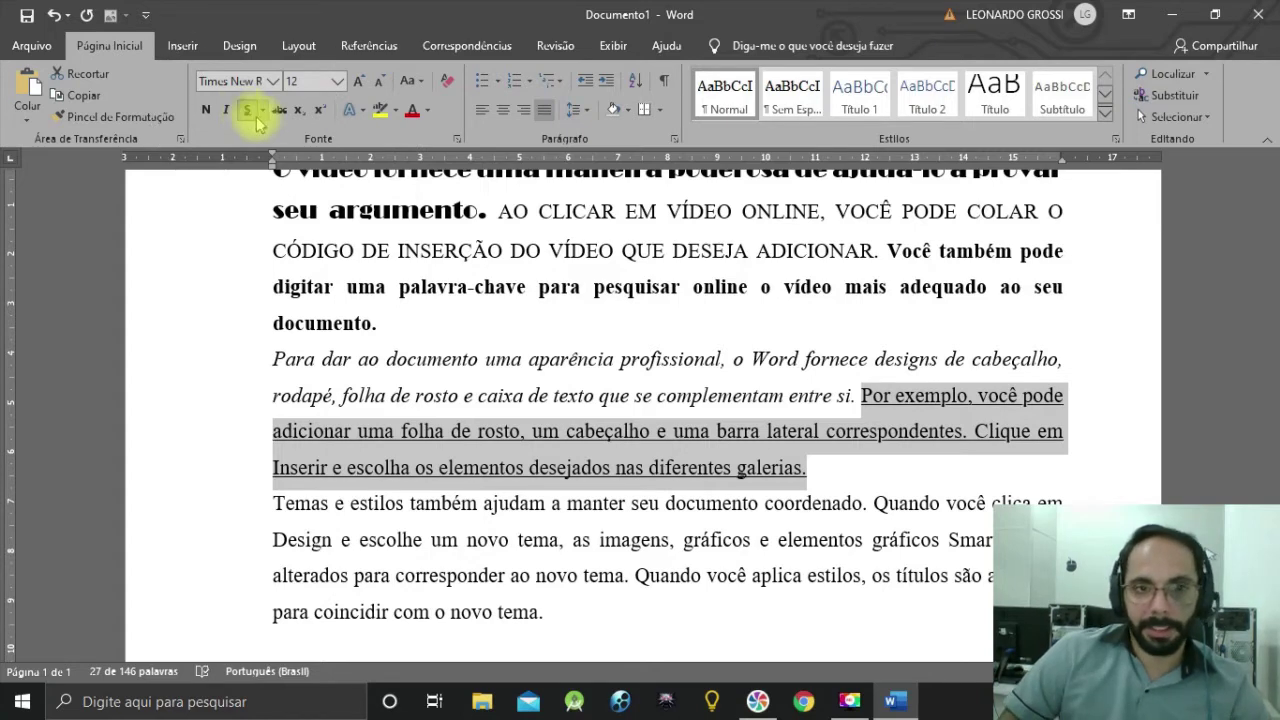
# Step: Change the underline of the text starting "Por exemplo, você pode" to the wavy style (Ondulado) in the gold theme color
pyautogui.click(262, 111)
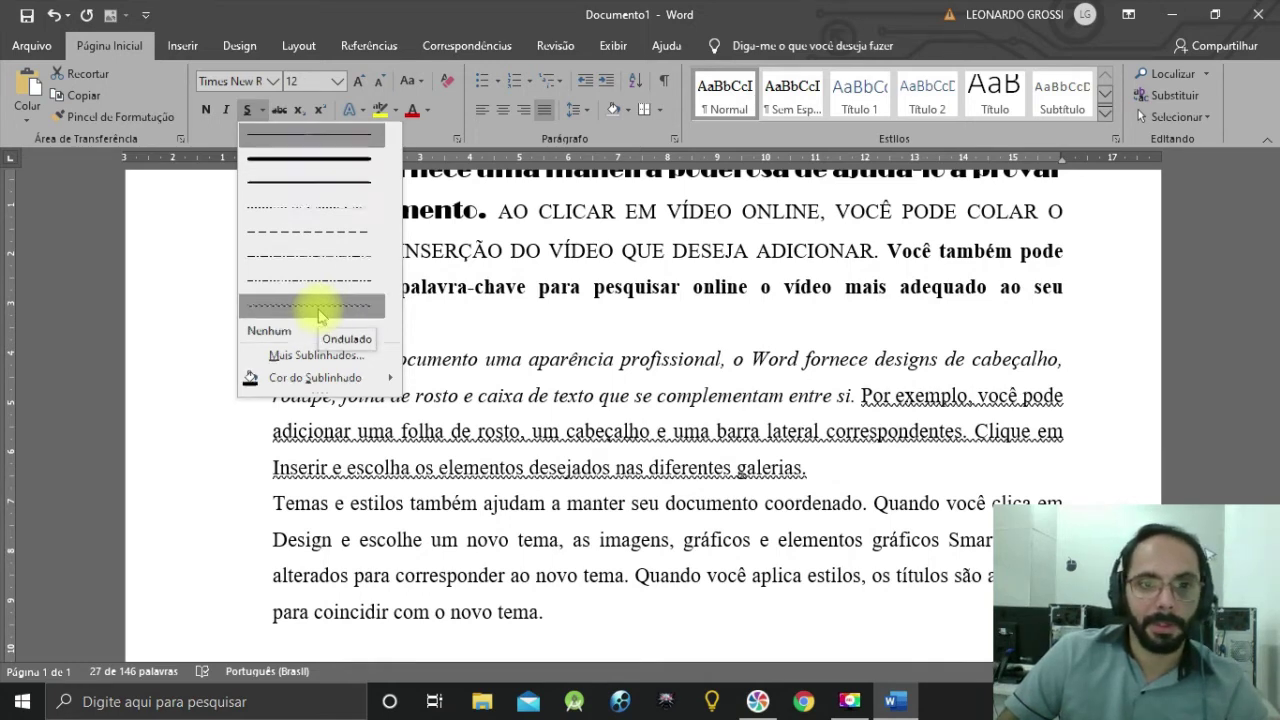
pyautogui.click(263, 110)
pyautogui.click(263, 110)
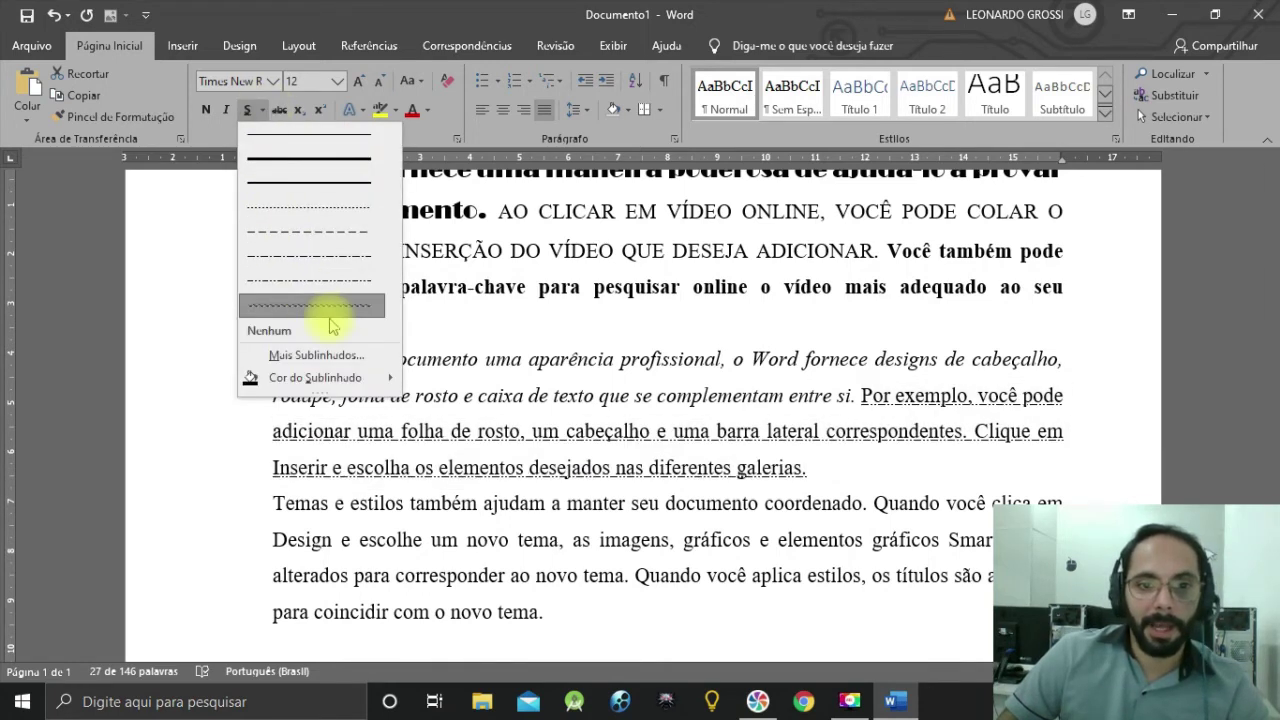
pyautogui.moveTo(380, 377)
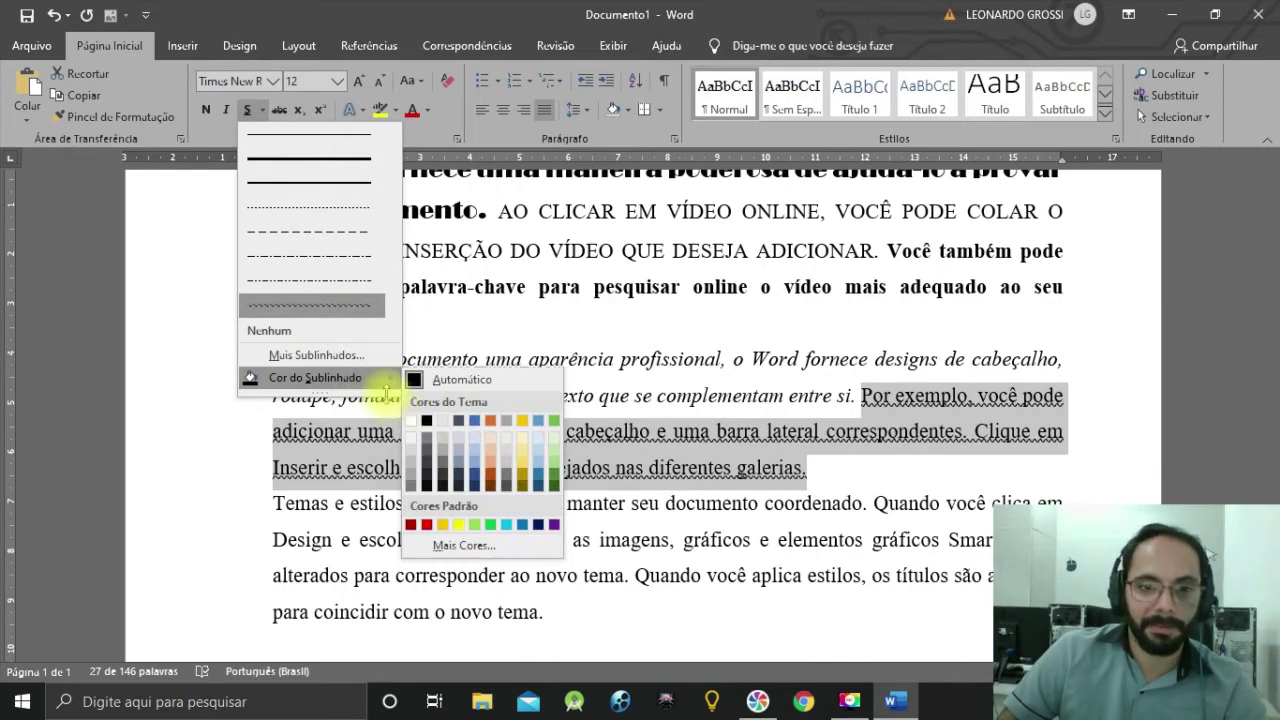
pyautogui.click(332, 377)
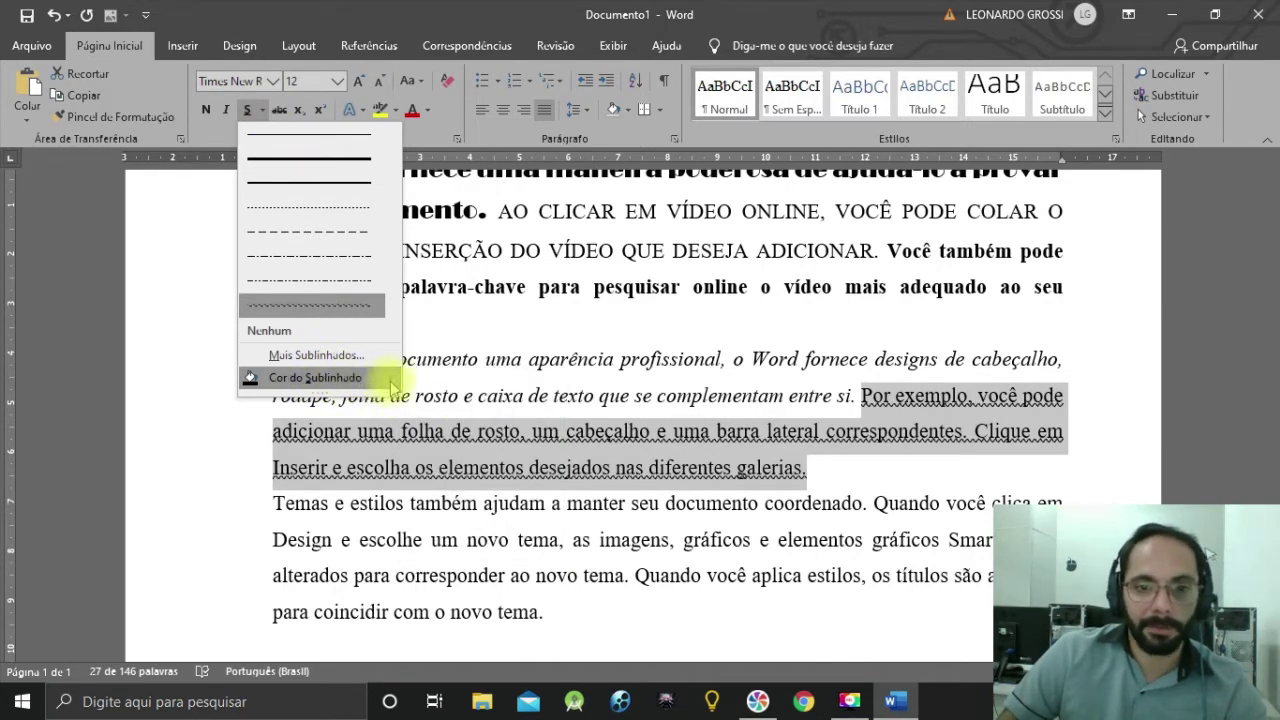
pyautogui.moveTo(395, 377)
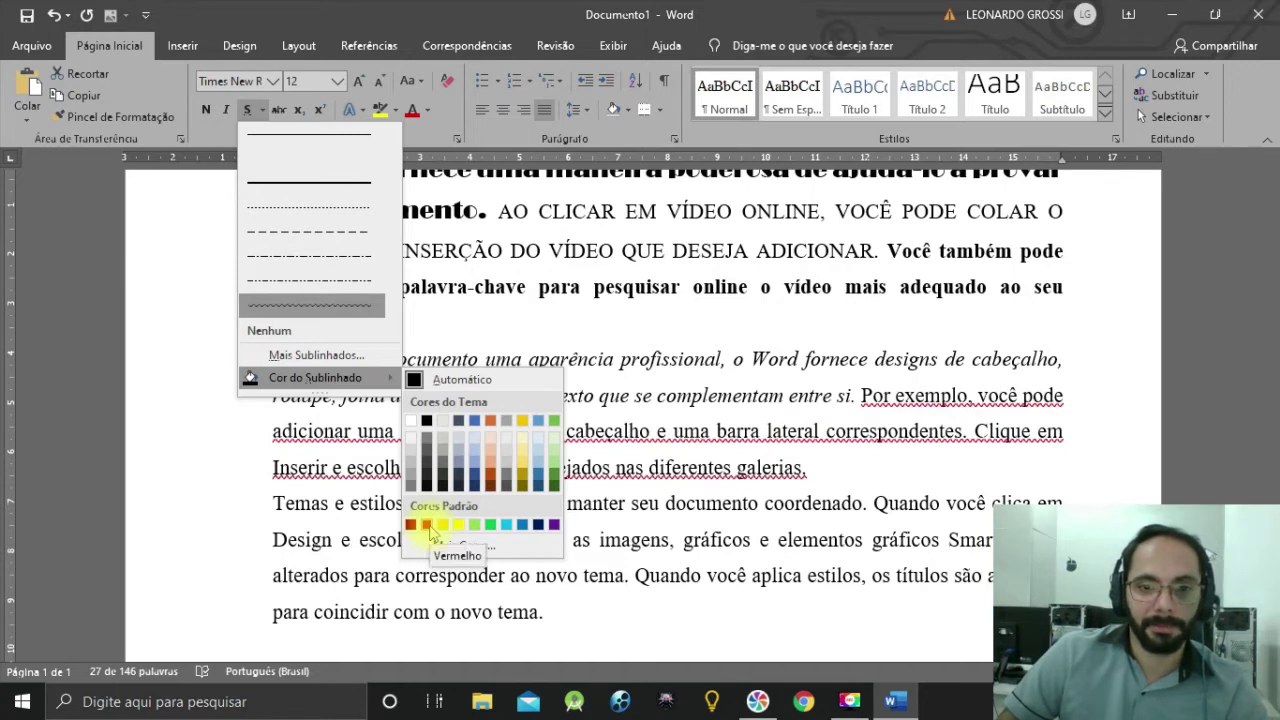
pyautogui.click(523, 420)
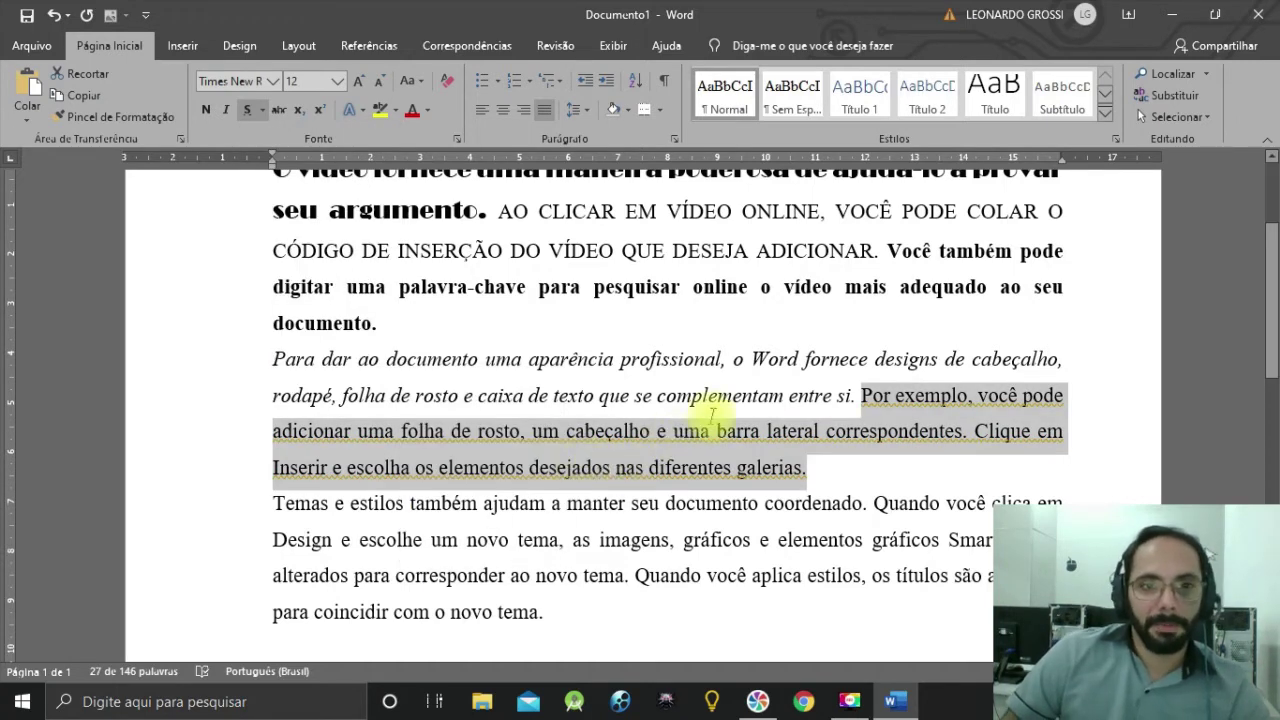
# Step: Apply strikethrough to the third paragraph's first sentence, "Temas e estilos também ajudam a manter seu documento coordenado."
pyautogui.scroll(-1, 700, 425)
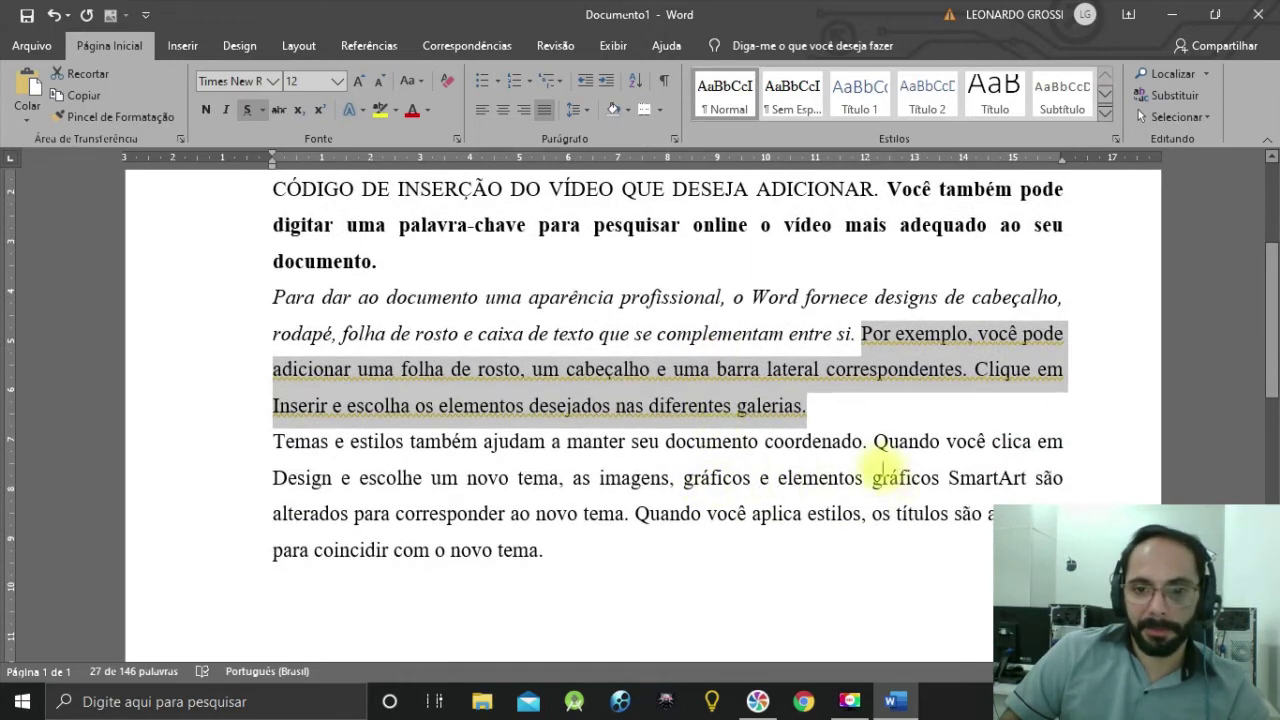
pyautogui.moveTo(273, 441); pyautogui.dragTo(830, 452)
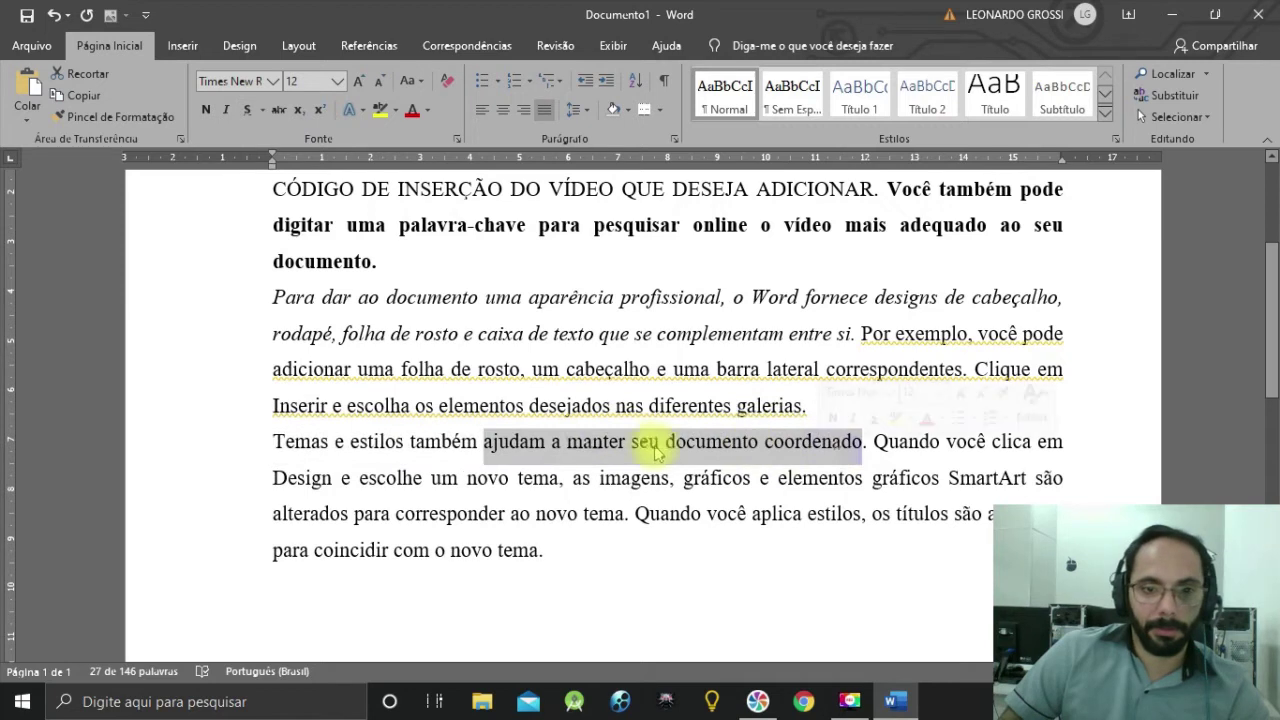
pyautogui.moveTo(278, 443); pyautogui.dragTo(868, 441)
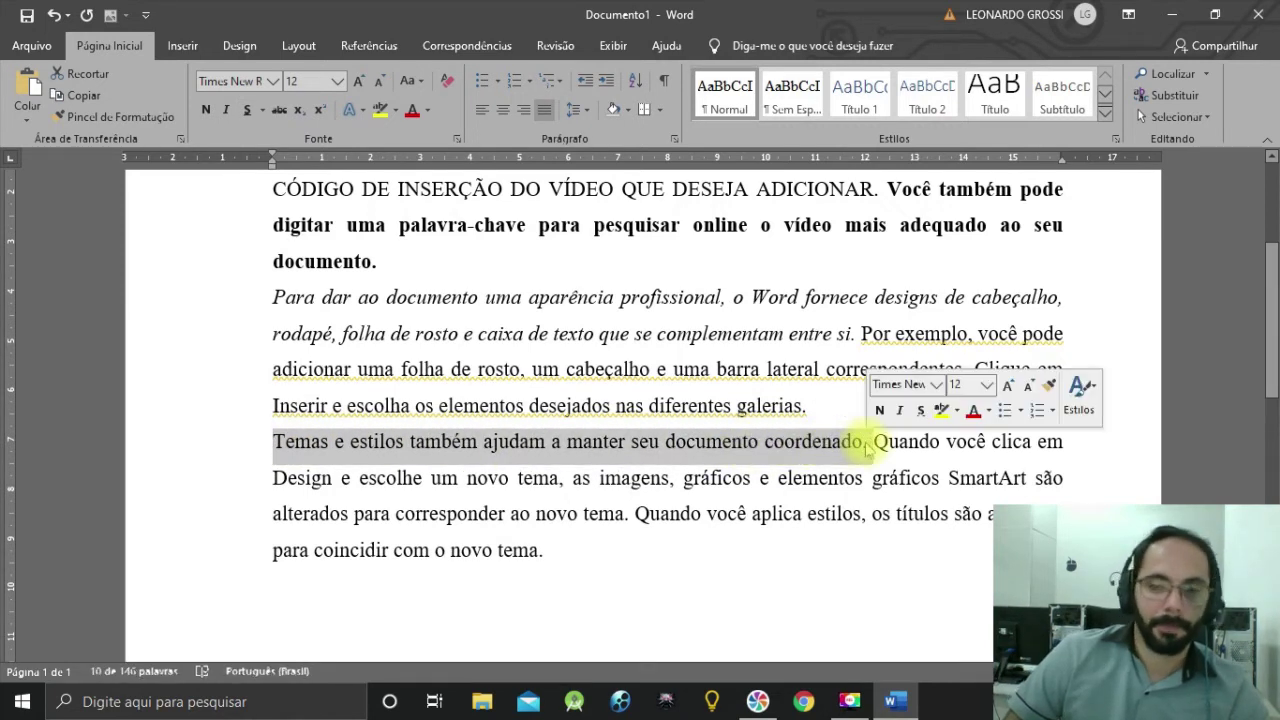
pyautogui.click(282, 116)
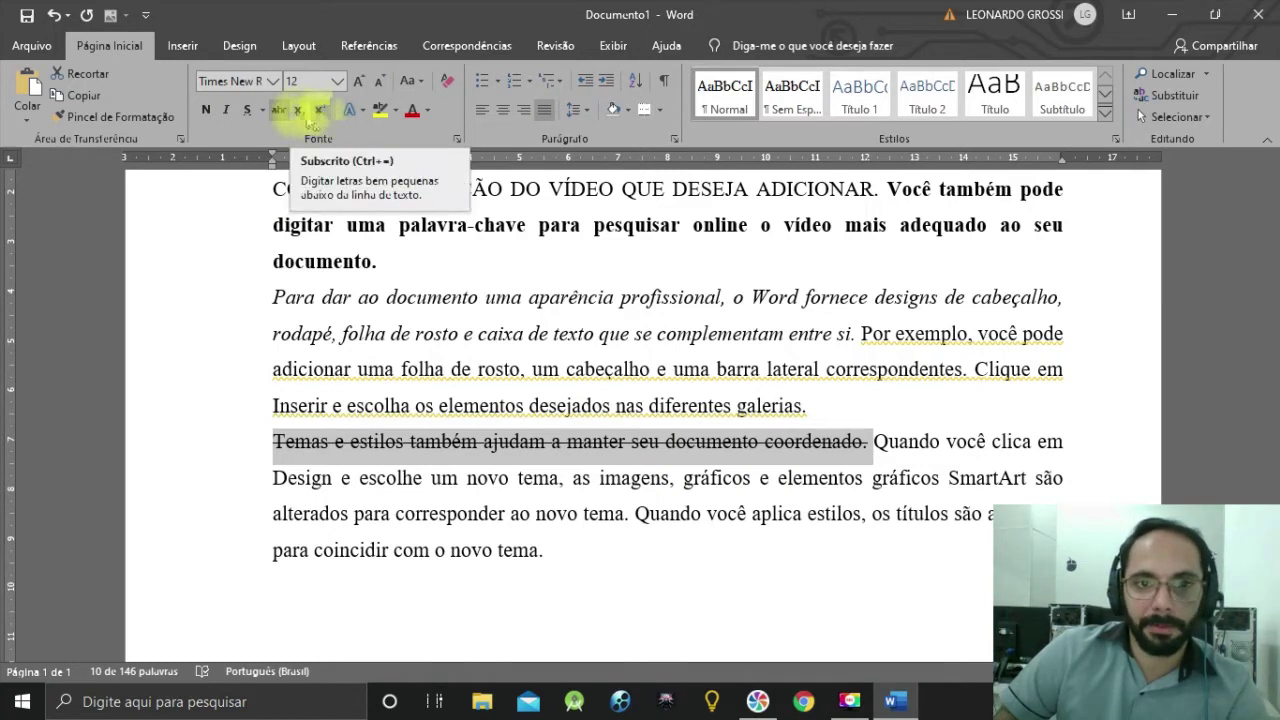
# Step: Add a new line reading "H20" at the end of the document and format its 2 as subscript
pyautogui.click(574, 552)
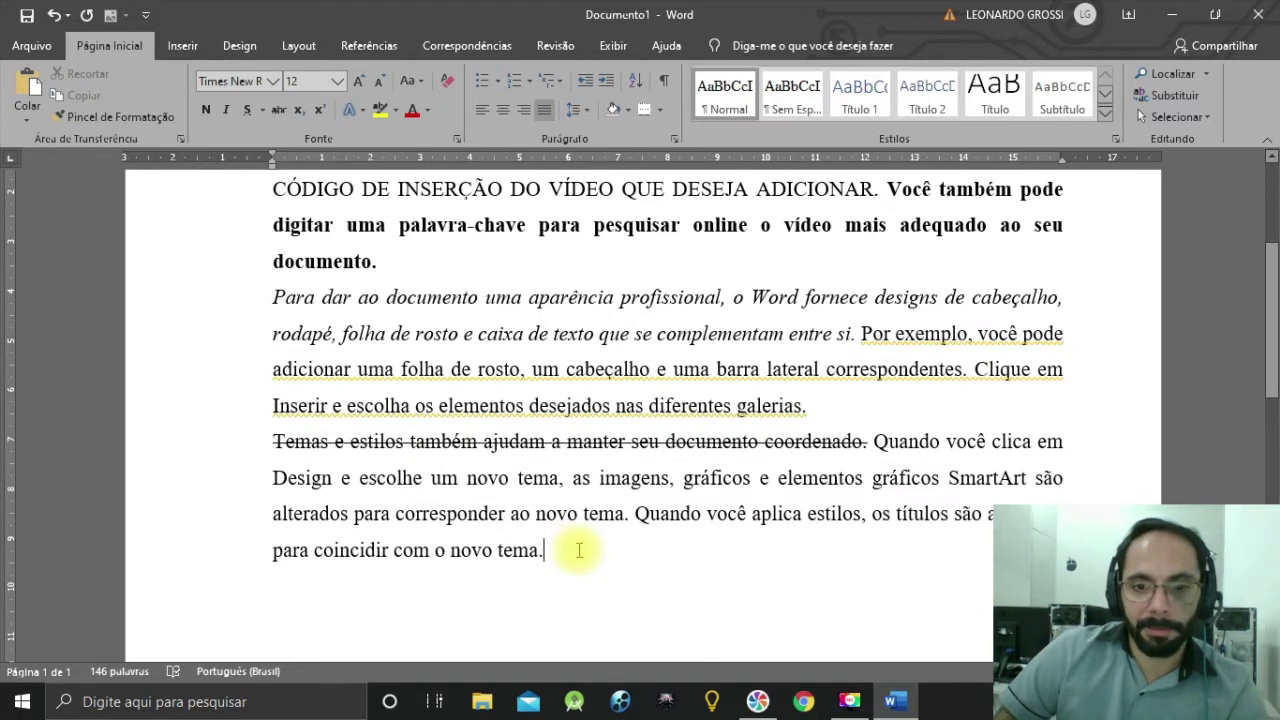
pyautogui.press('Return')
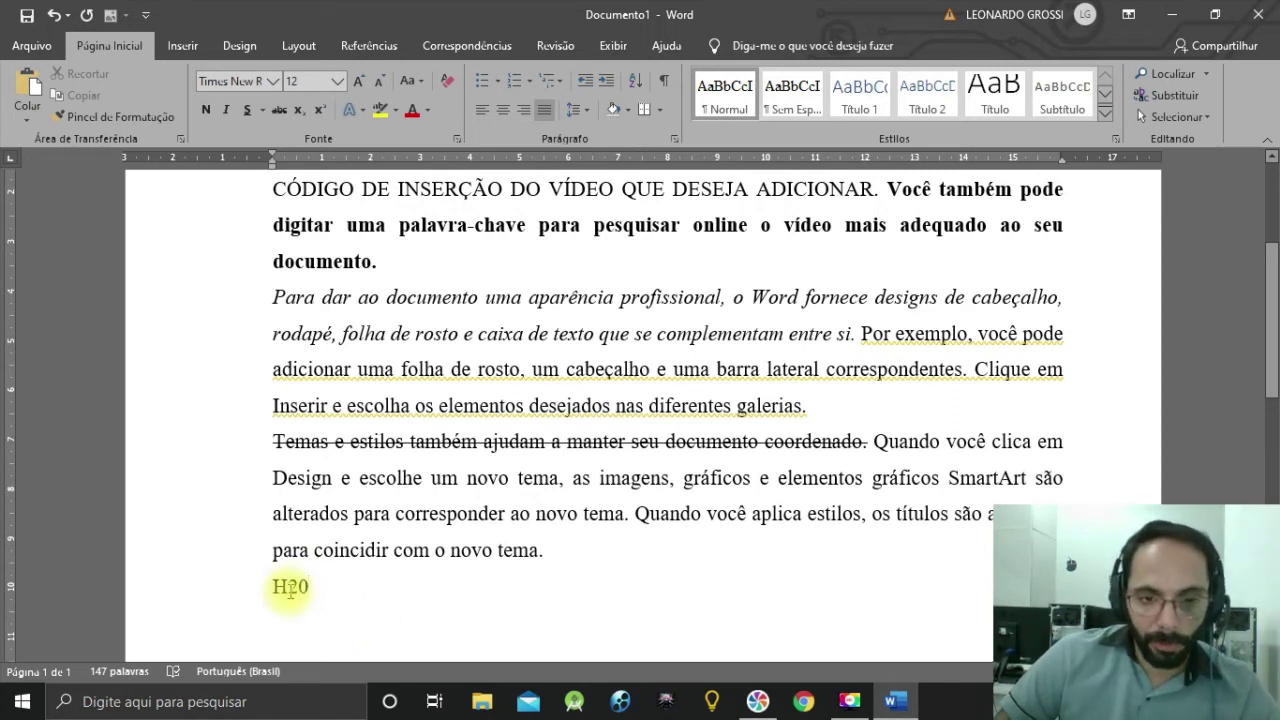
pyautogui.moveTo(297, 586); pyautogui.dragTo(290, 603)
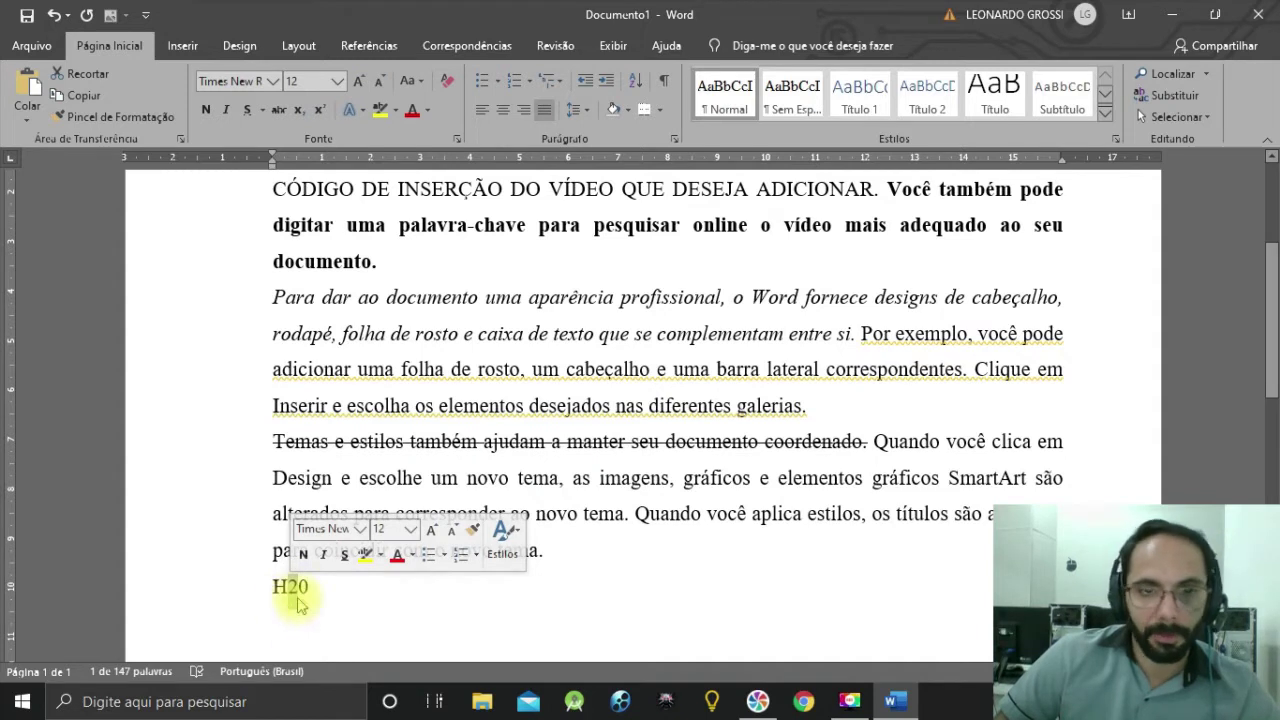
pyautogui.click(298, 111)
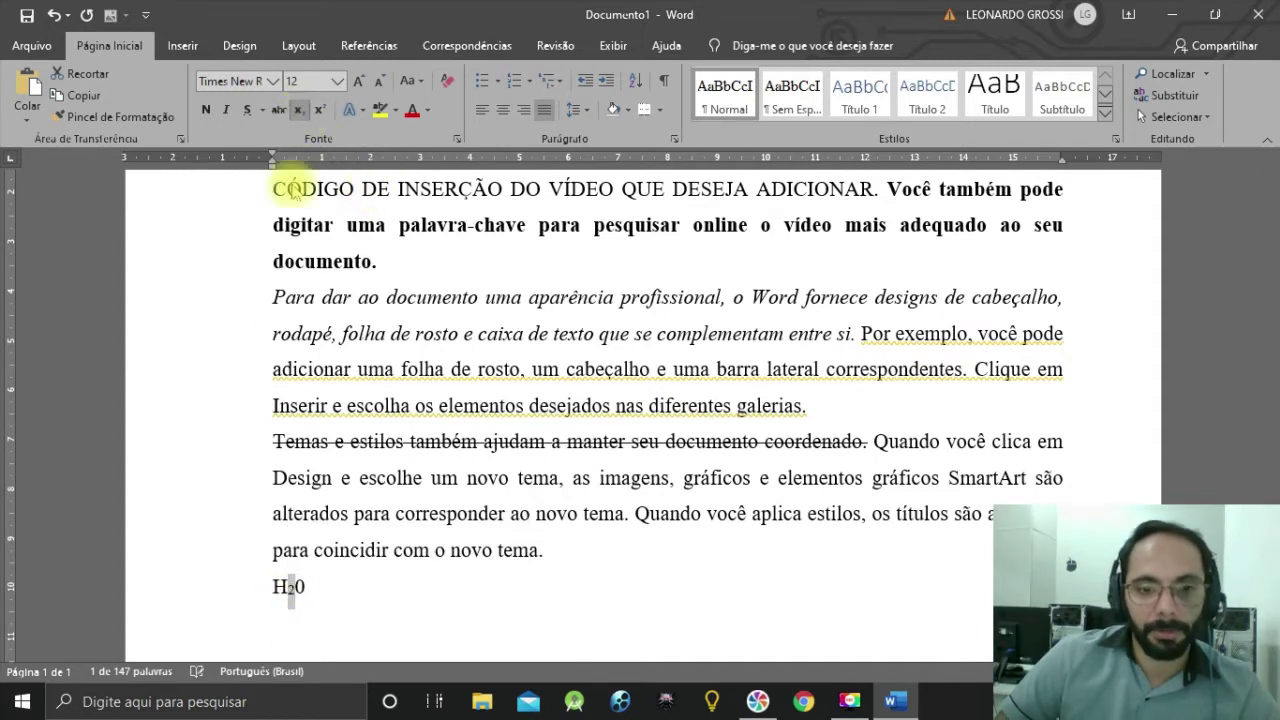
# Step: Add a new line reading "23" below the H20 line and format its 3 as superscript
pyautogui.click(317, 588)
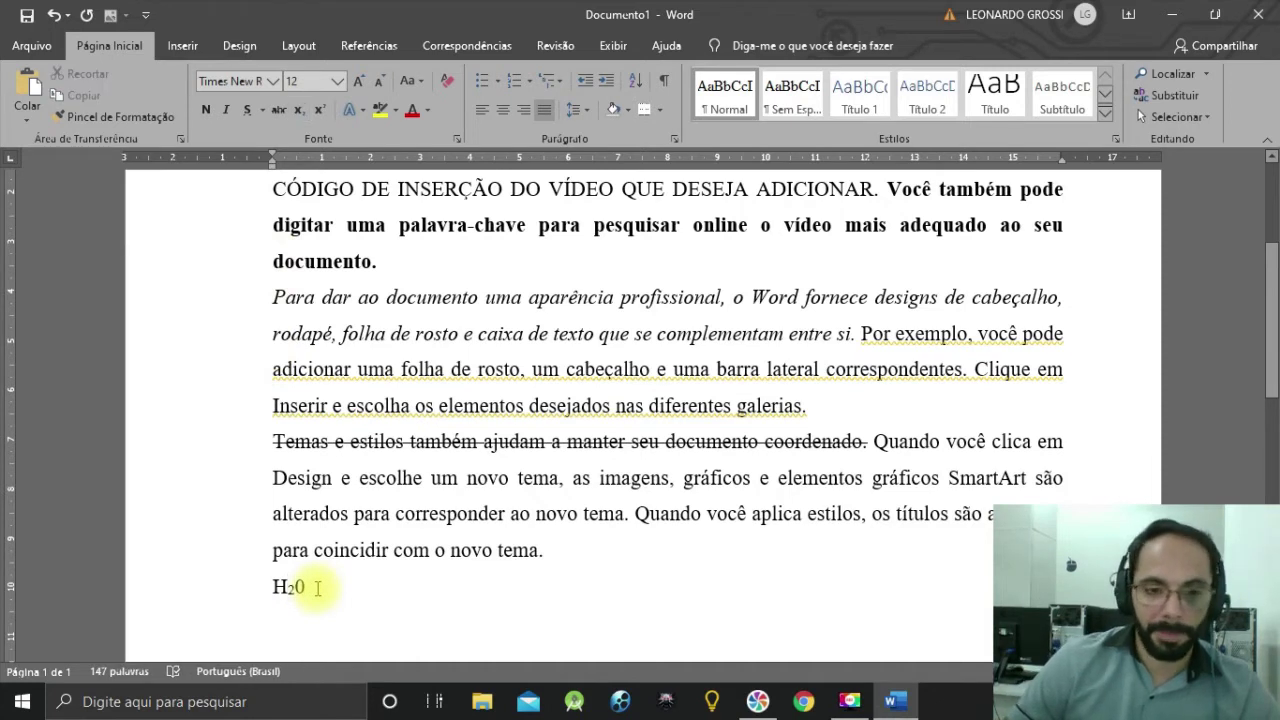
pyautogui.press('Return')
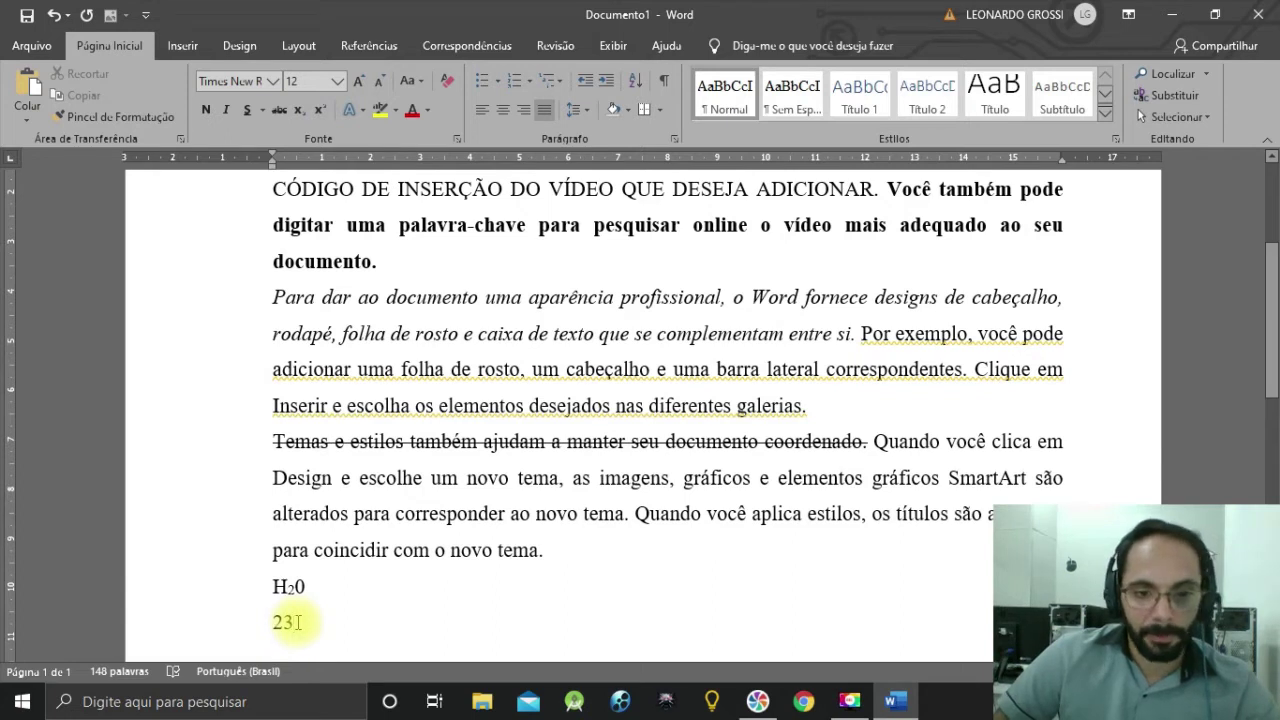
pyautogui.moveTo(293, 622); pyautogui.dragTo(279, 618)
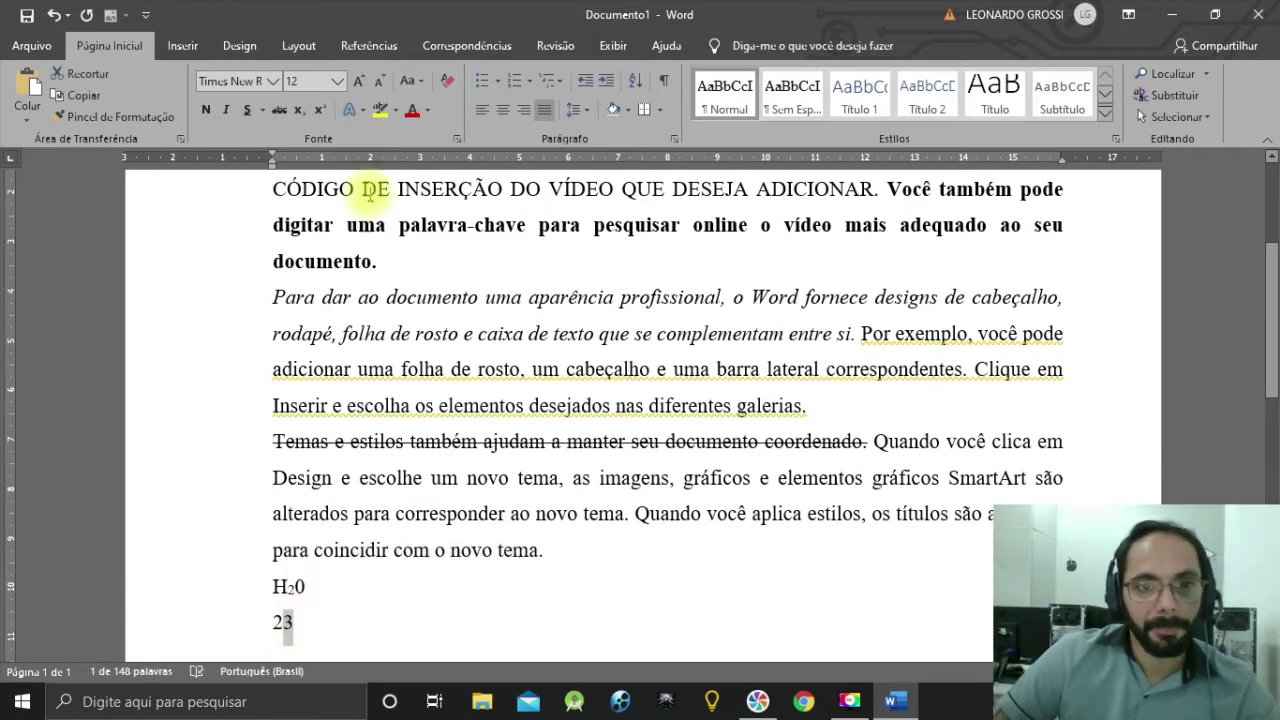
pyautogui.click(319, 112)
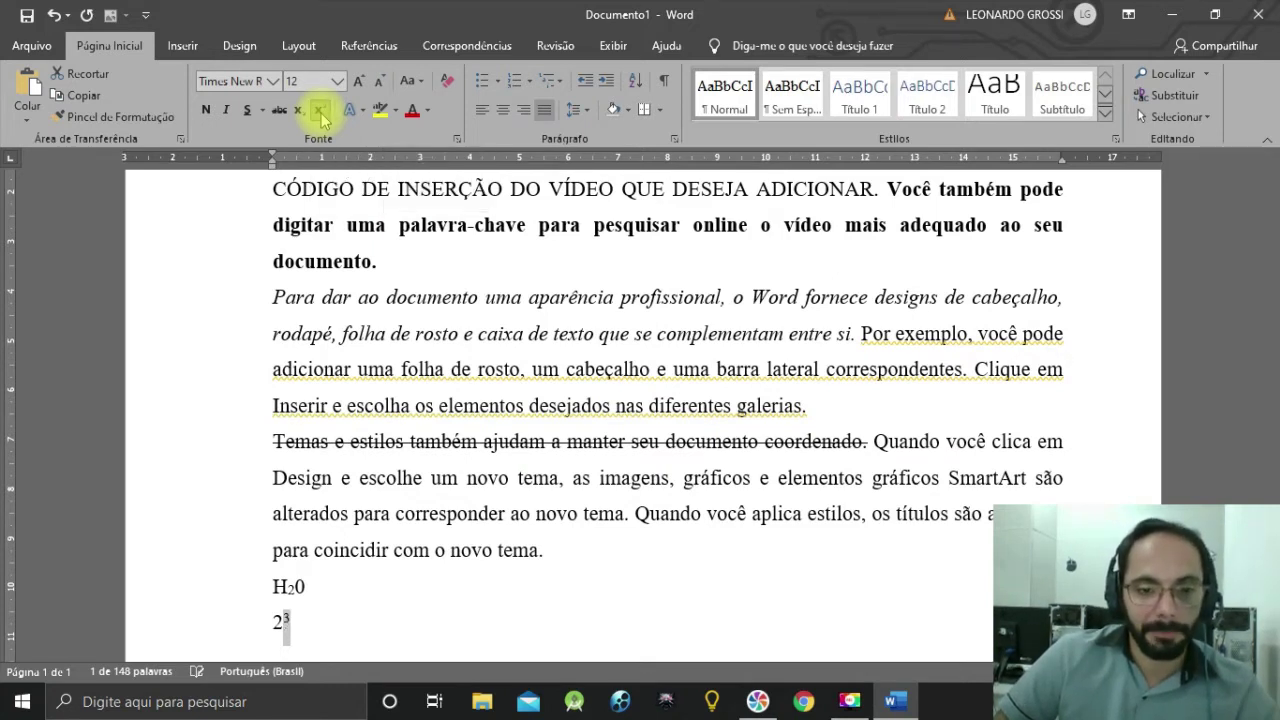
pyautogui.click(310, 622)
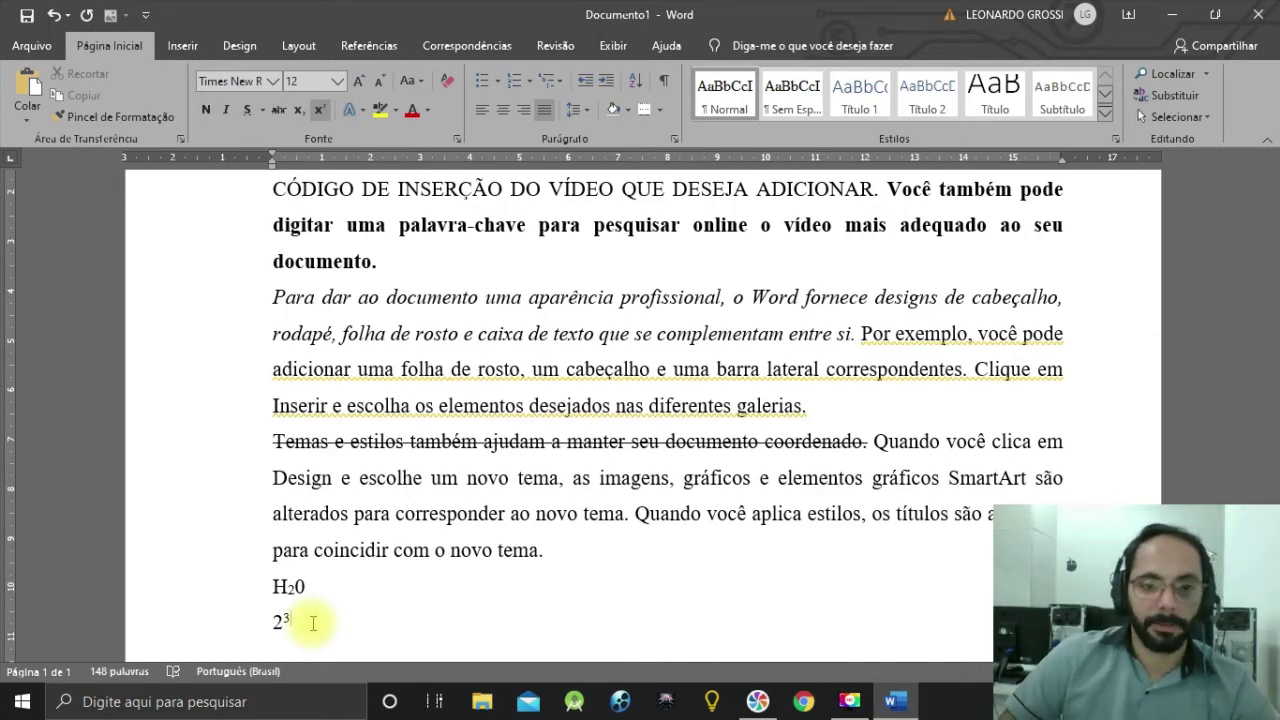
# Step: Add the word "CEBRAC" on a new line below the 2³ line
pyautogui.scroll(-1, 313, 623)
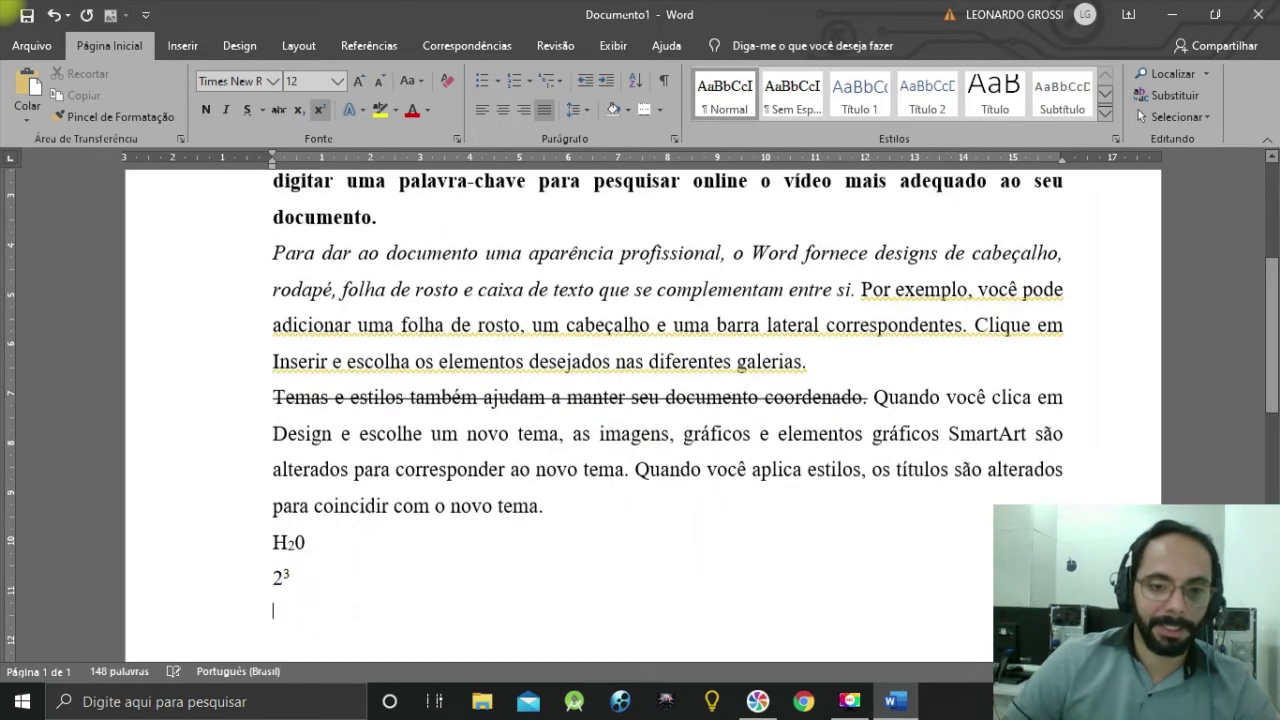
pyautogui.write('c')
pyautogui.rightClick(298, 614)
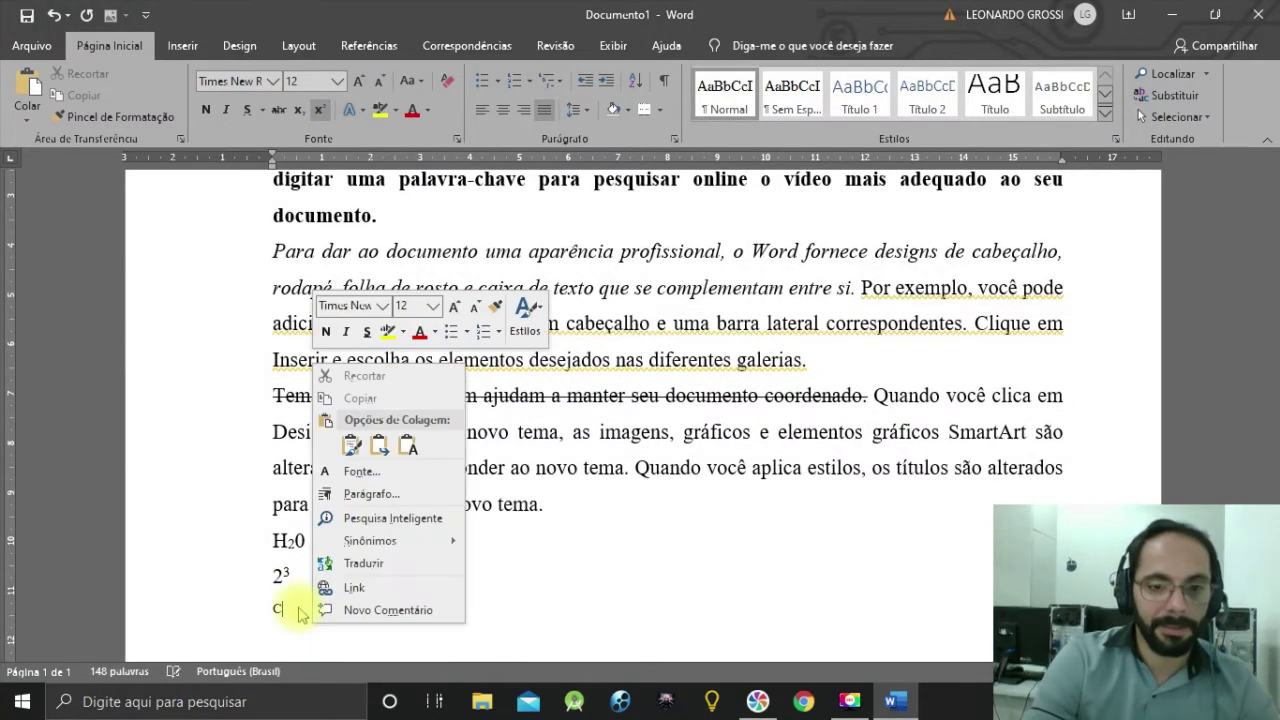
pyautogui.press('Escape')
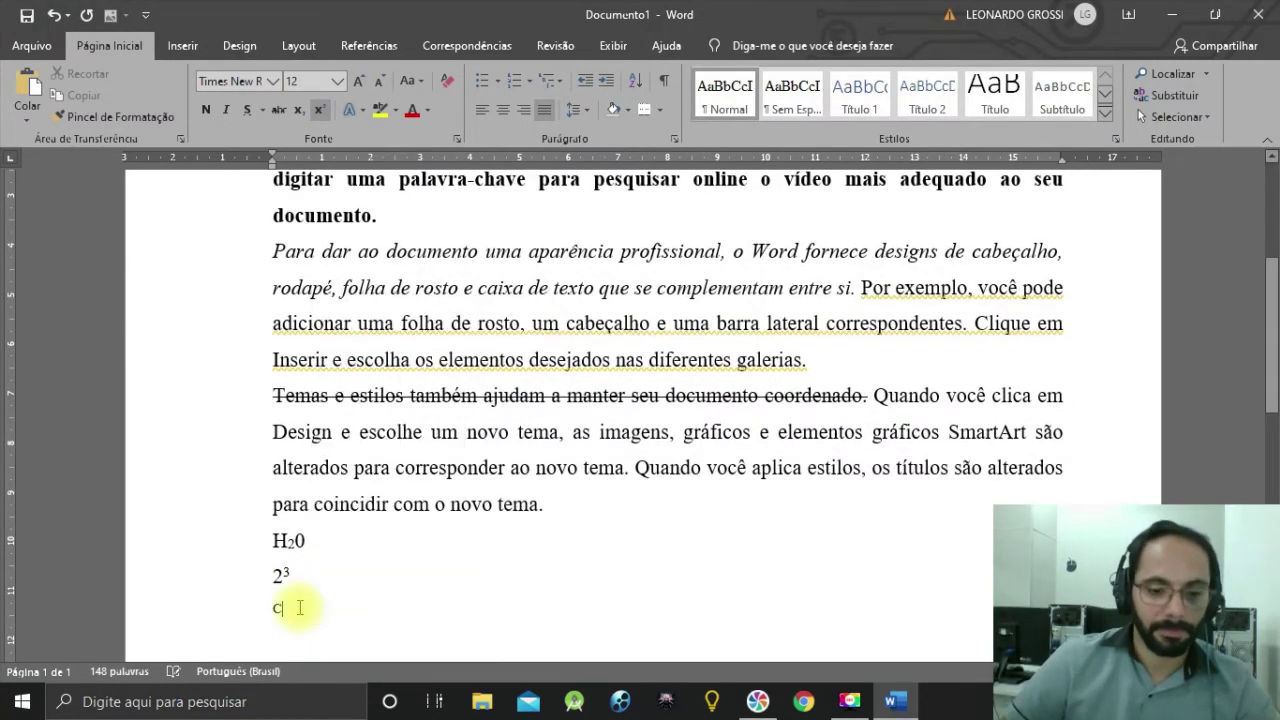
pyautogui.write('EBRAC')
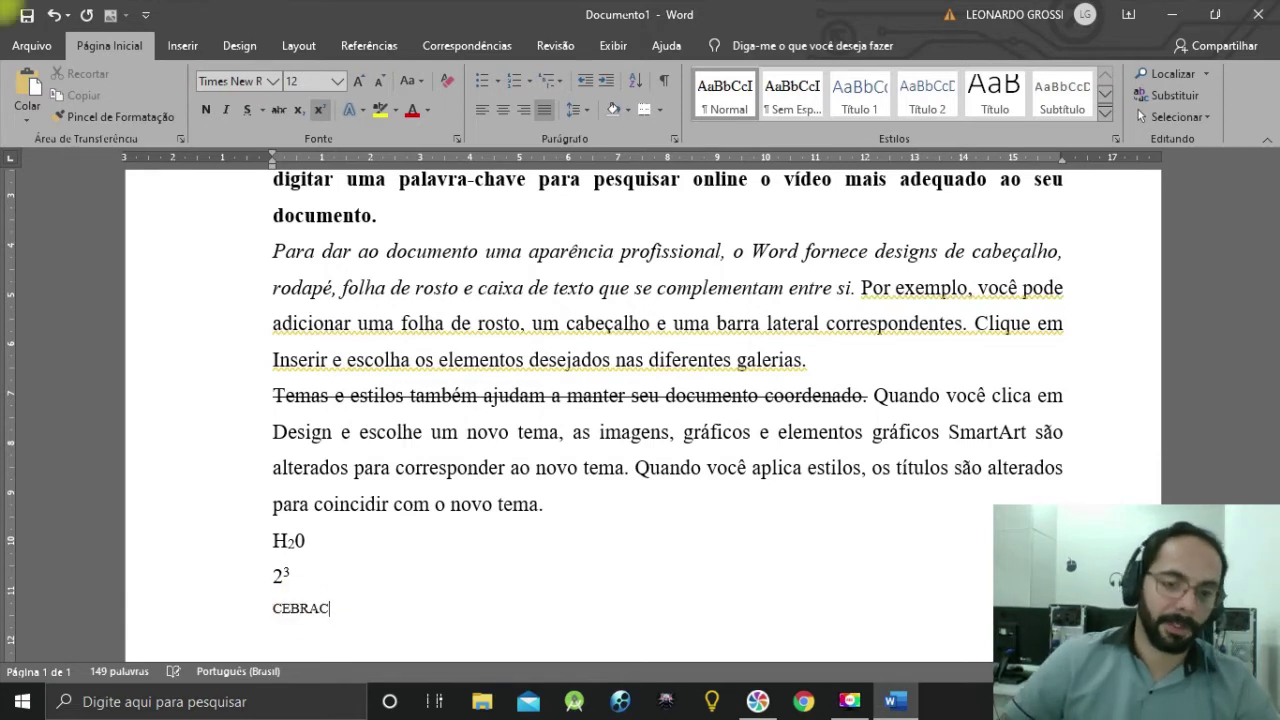
# Step: Preview the text effect presets and the outline (Contorno) and reflection (Reflexo) options on the word CEBRAC
pyautogui.moveTo(334, 611); pyautogui.dragTo(277, 609)
pyautogui.scroll(1, 371, 615)
pyautogui.scroll(8, 368, 615)
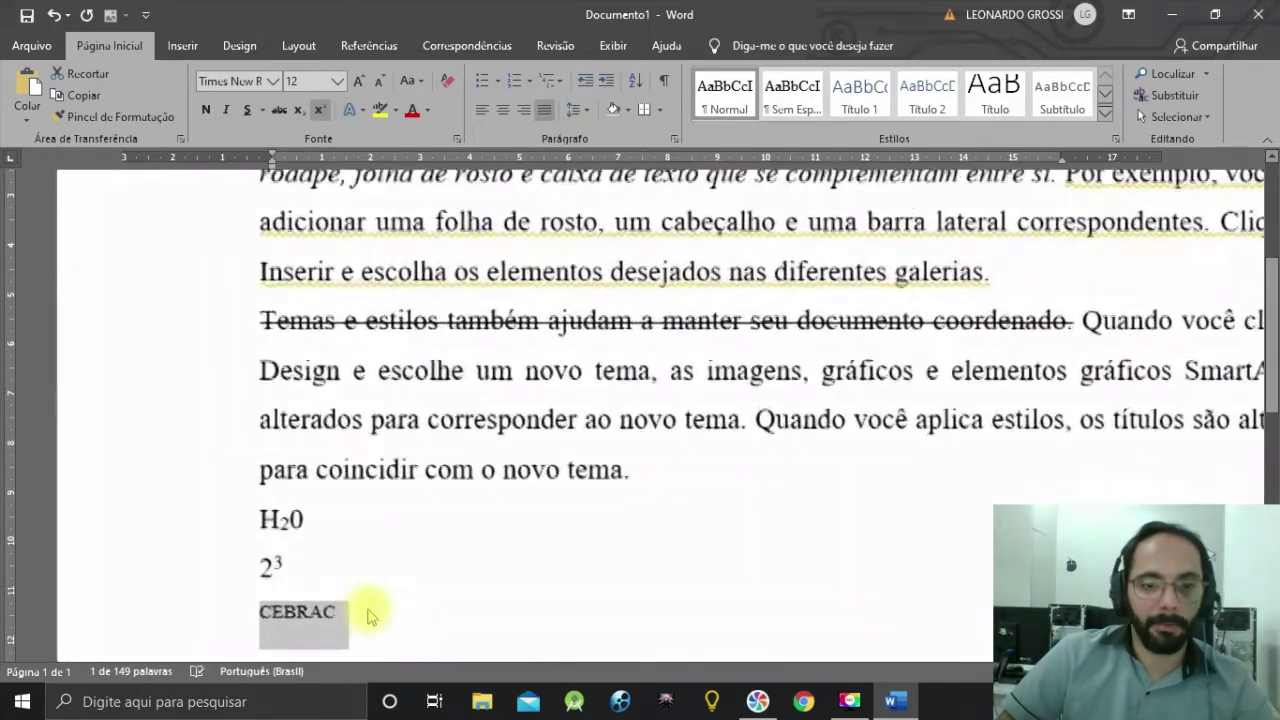
pyautogui.scroll(8, 560, 553)
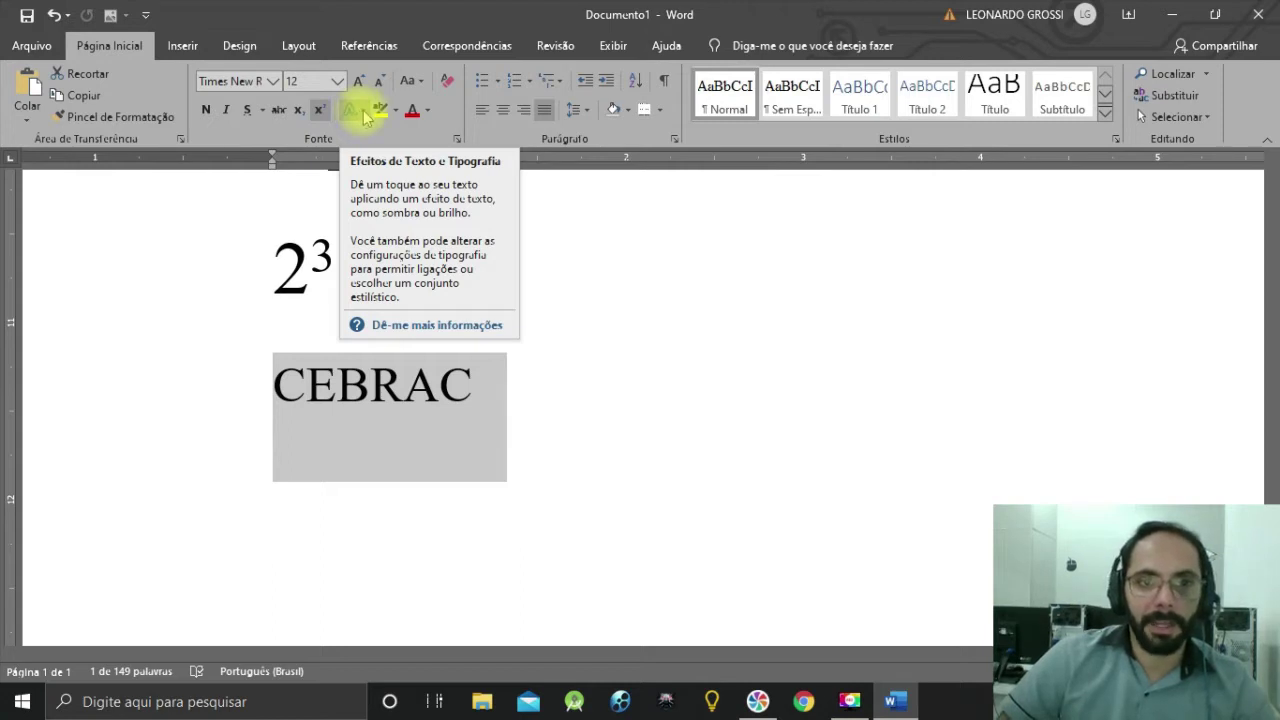
pyautogui.click(363, 112)
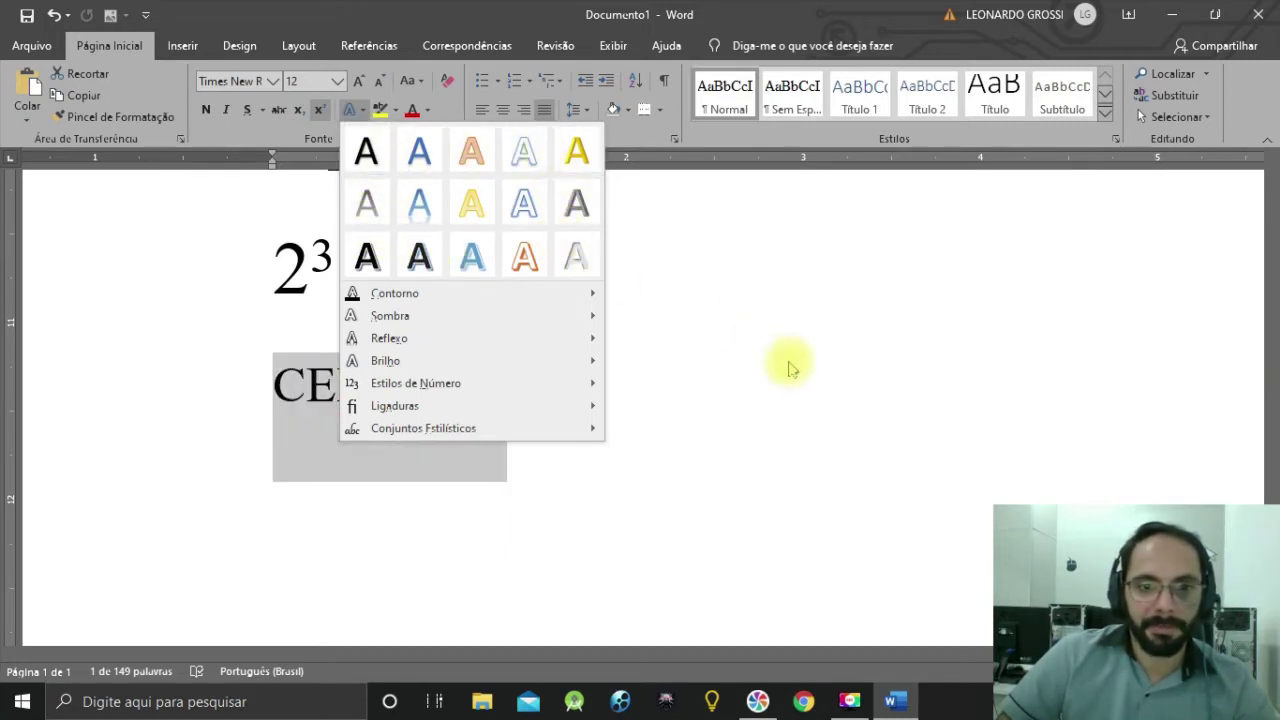
pyautogui.click(679, 482)
pyautogui.moveTo(529, 656); pyautogui.dragTo(586, 660)
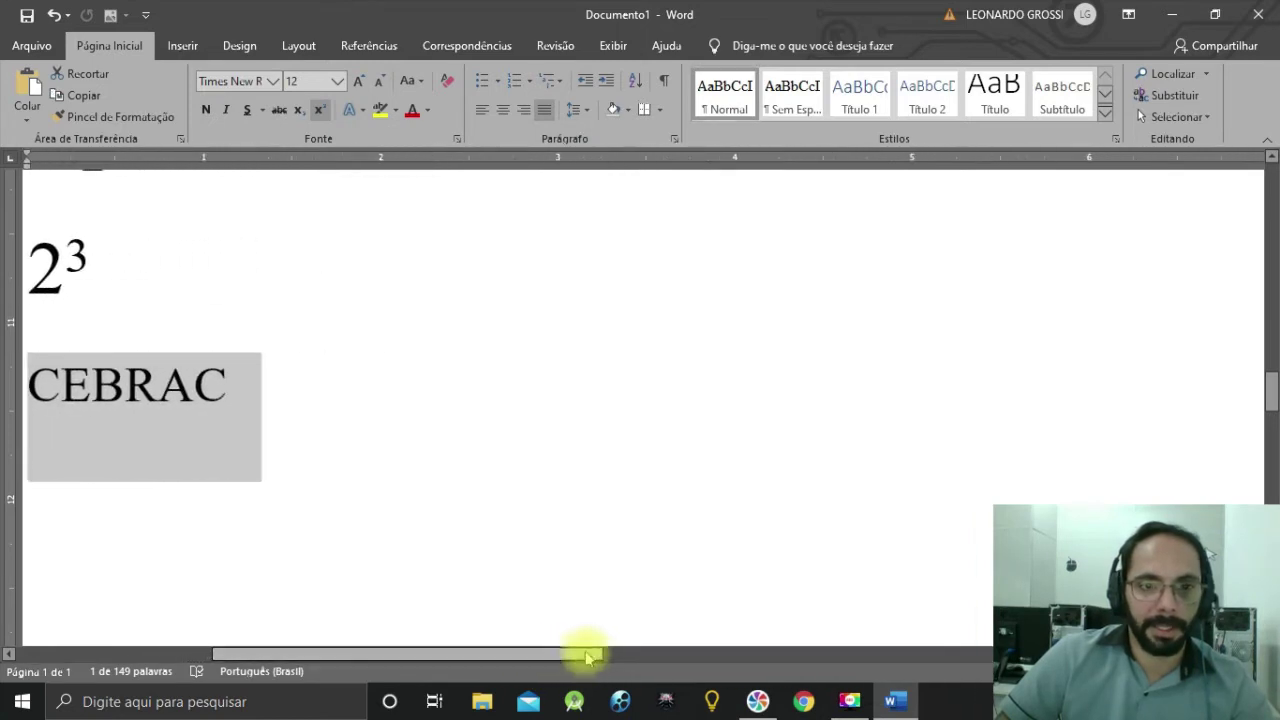
pyautogui.click(358, 113)
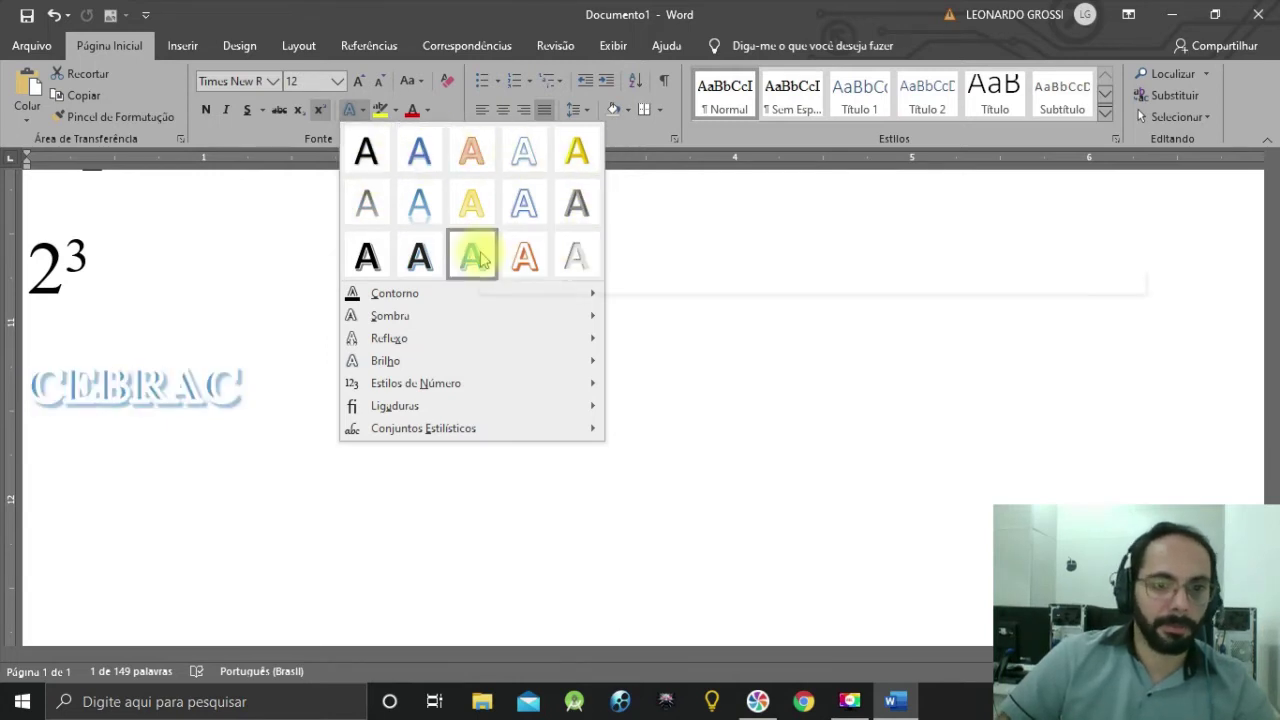
pyautogui.moveTo(491, 287)
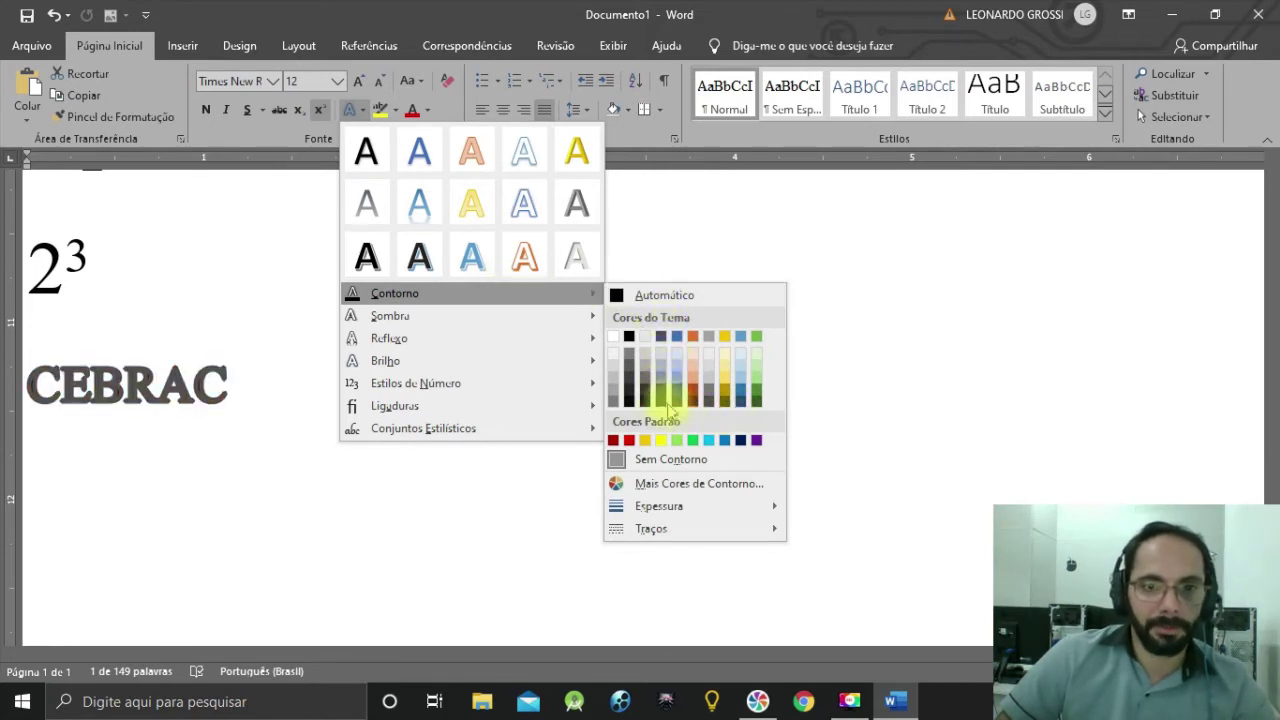
pyautogui.moveTo(577, 322)
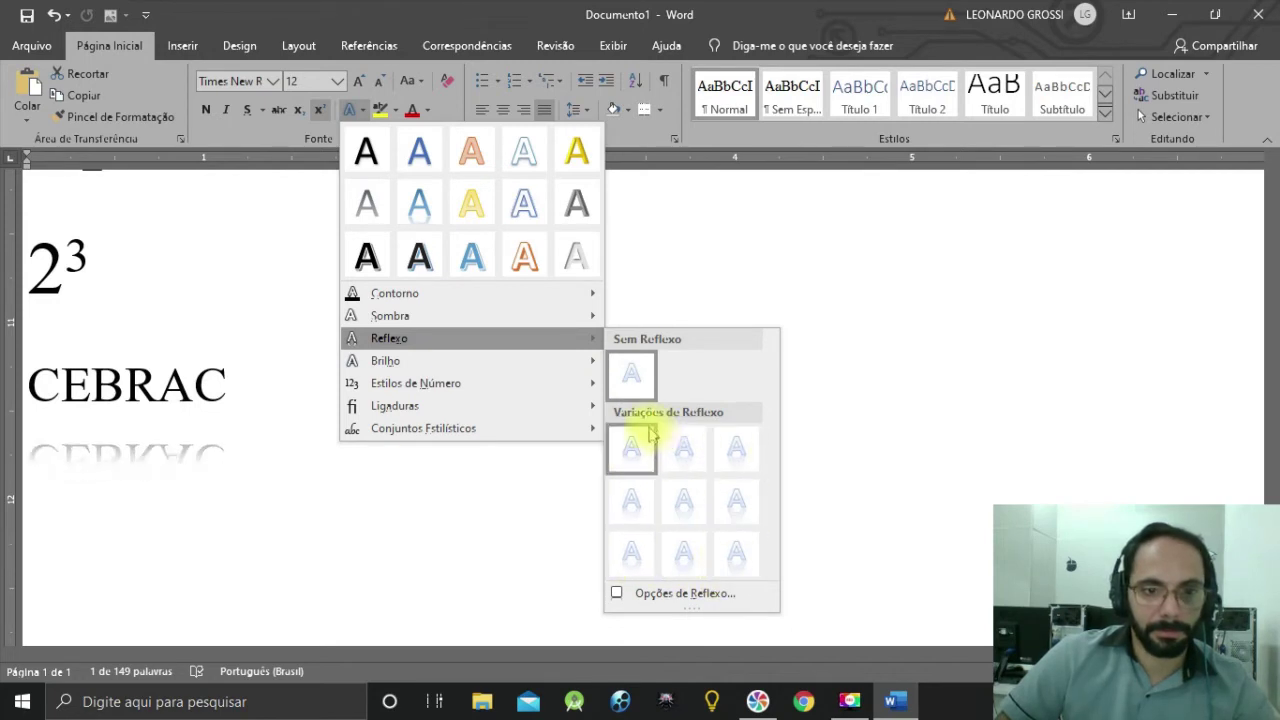
pyautogui.click(243, 371)
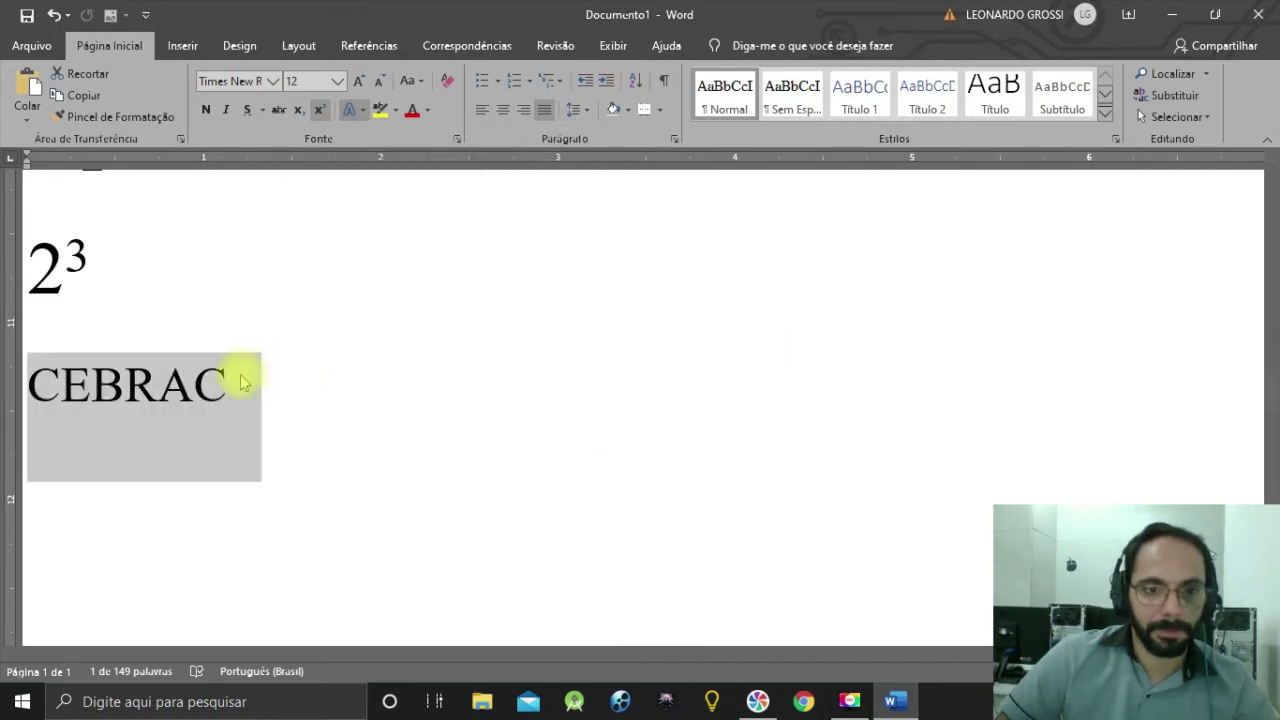
# Step: Apply a glow effect (Brilho) to CEBRAC, using the light blue variation in the last row
pyautogui.moveTo(227, 388); pyautogui.dragTo(29, 368)
pyautogui.click(45, 405)
pyautogui.click(205, 405)
pyautogui.scroll(-1, 74, 422)
pyautogui.moveTo(50, 388); pyautogui.dragTo(222, 388)
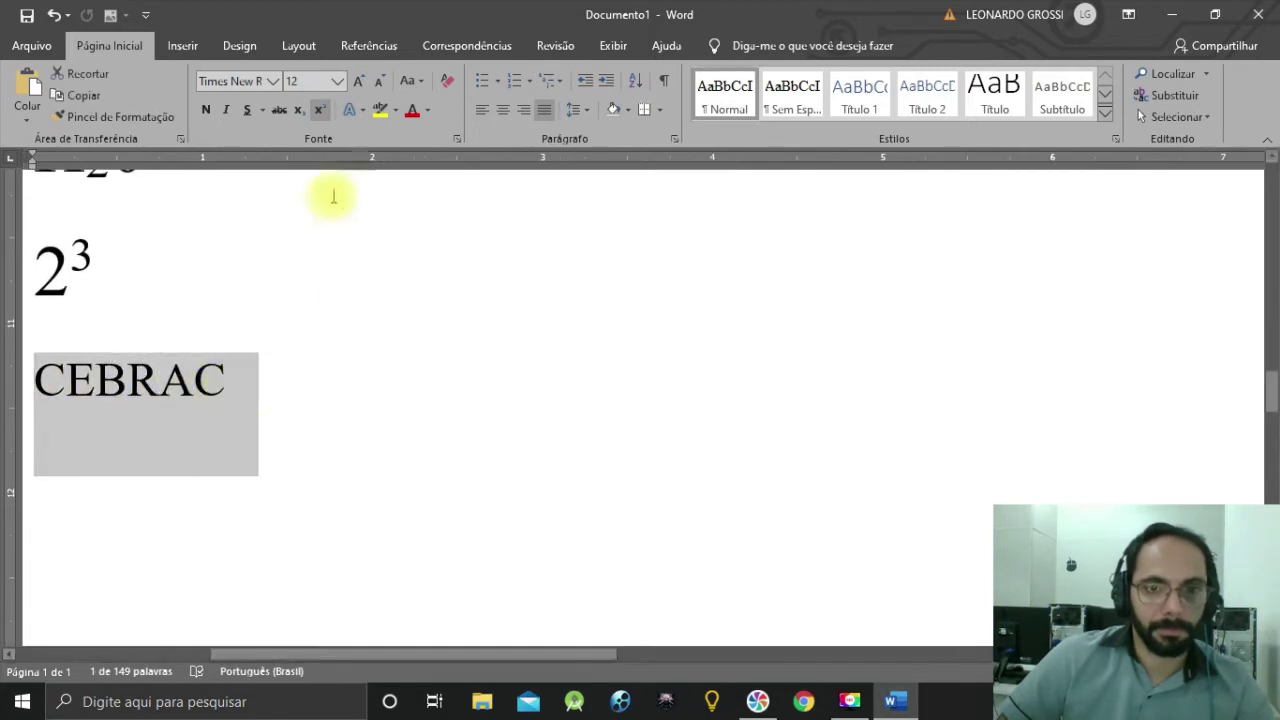
pyautogui.click(352, 110)
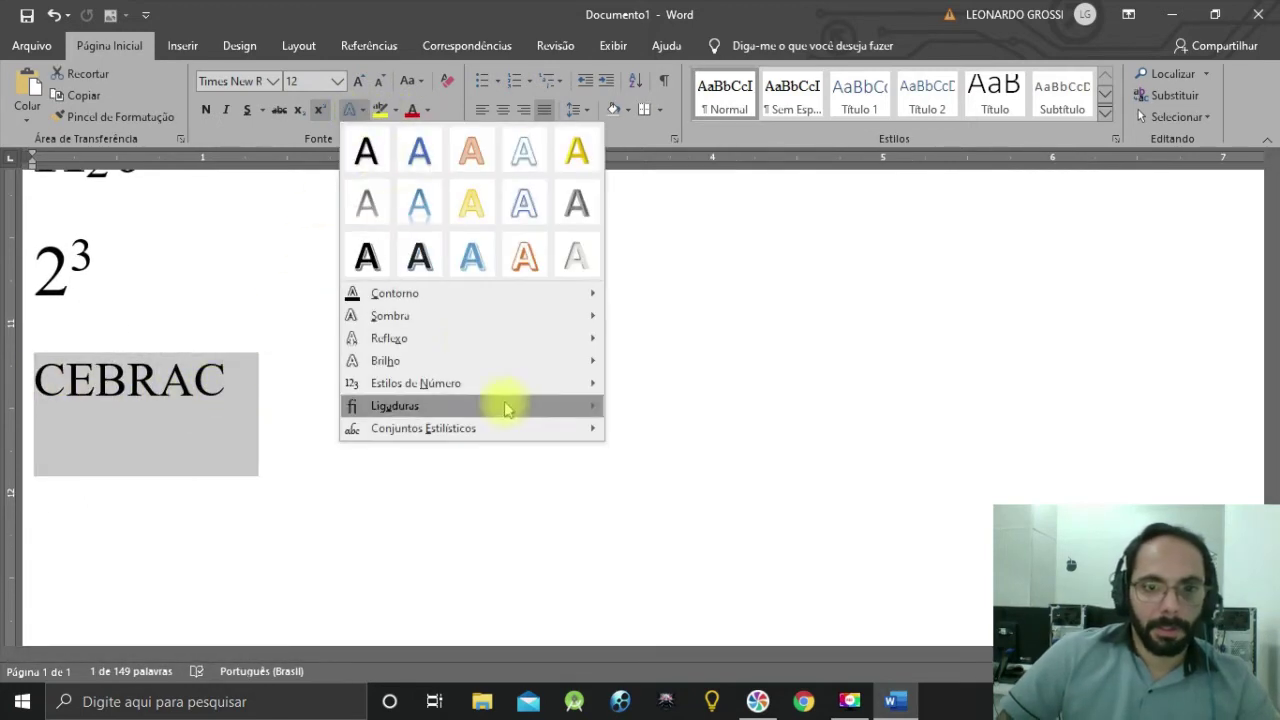
pyautogui.moveTo(583, 358)
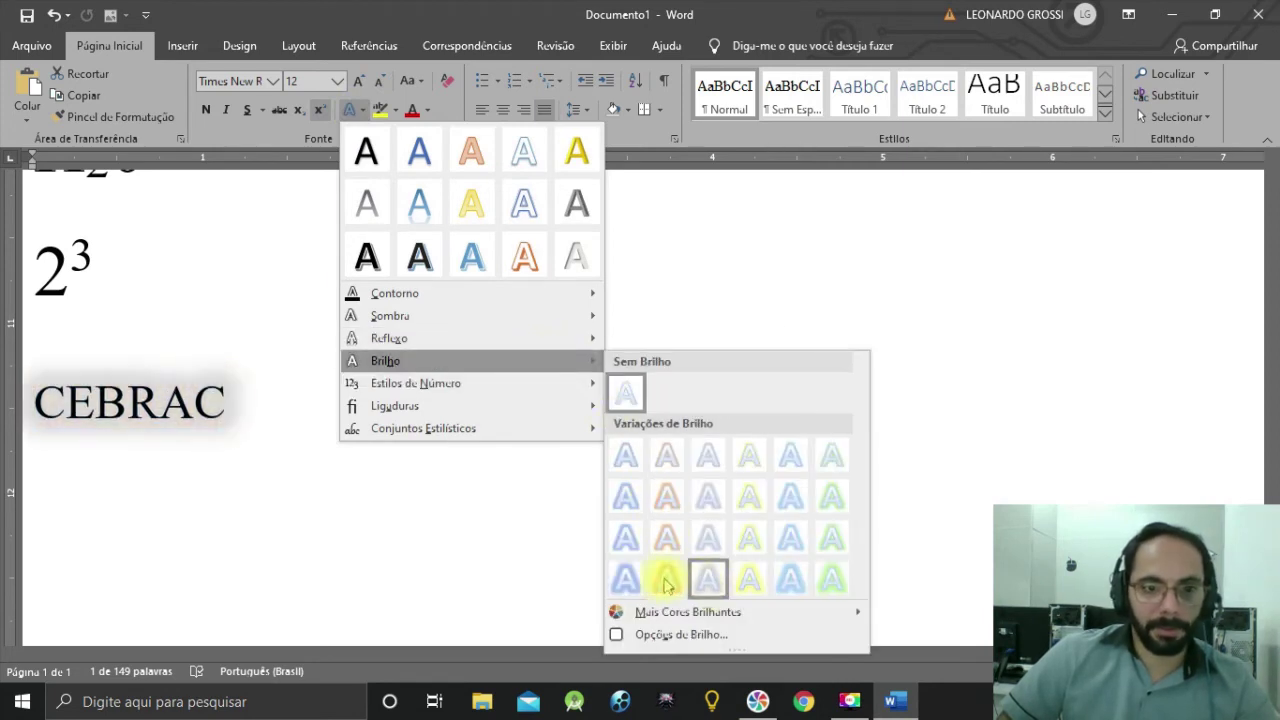
pyautogui.click(790, 580)
# Step: Add a reflection (Reflexo) to the word CEBRAC, using the third variation in the second row
pyautogui.moveTo(243, 414); pyautogui.dragTo(34, 382)
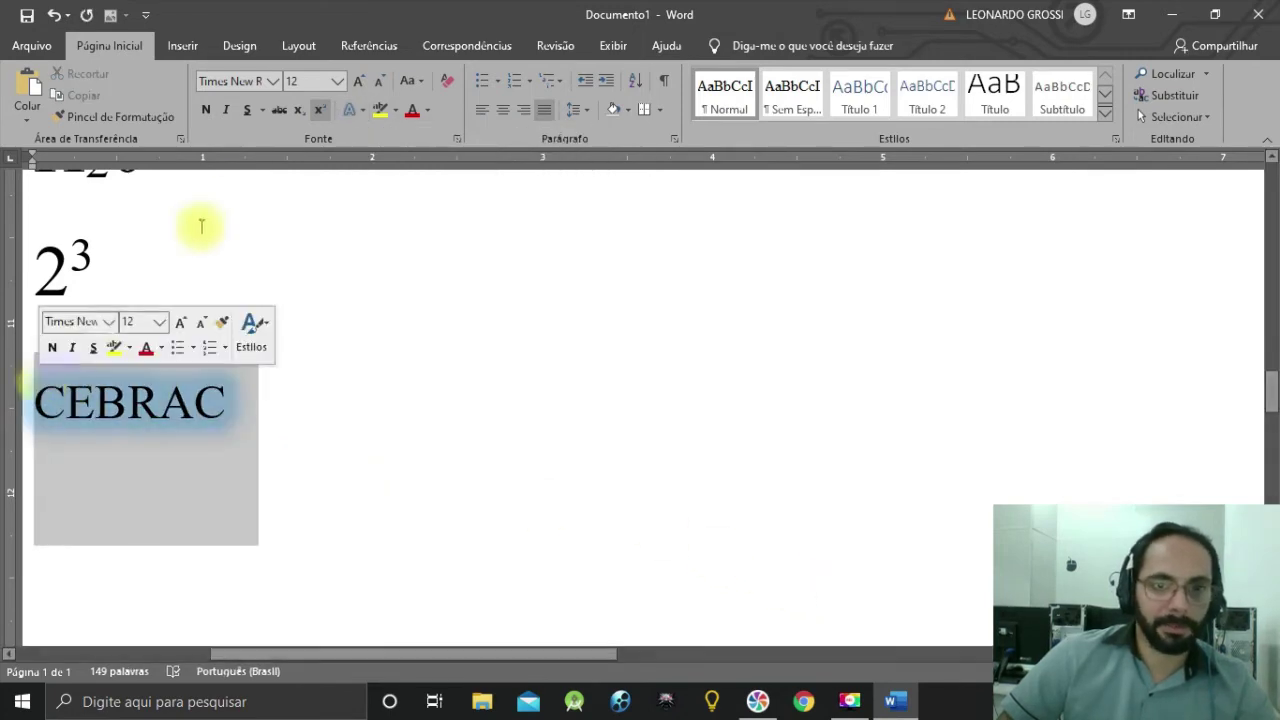
pyautogui.click(358, 112)
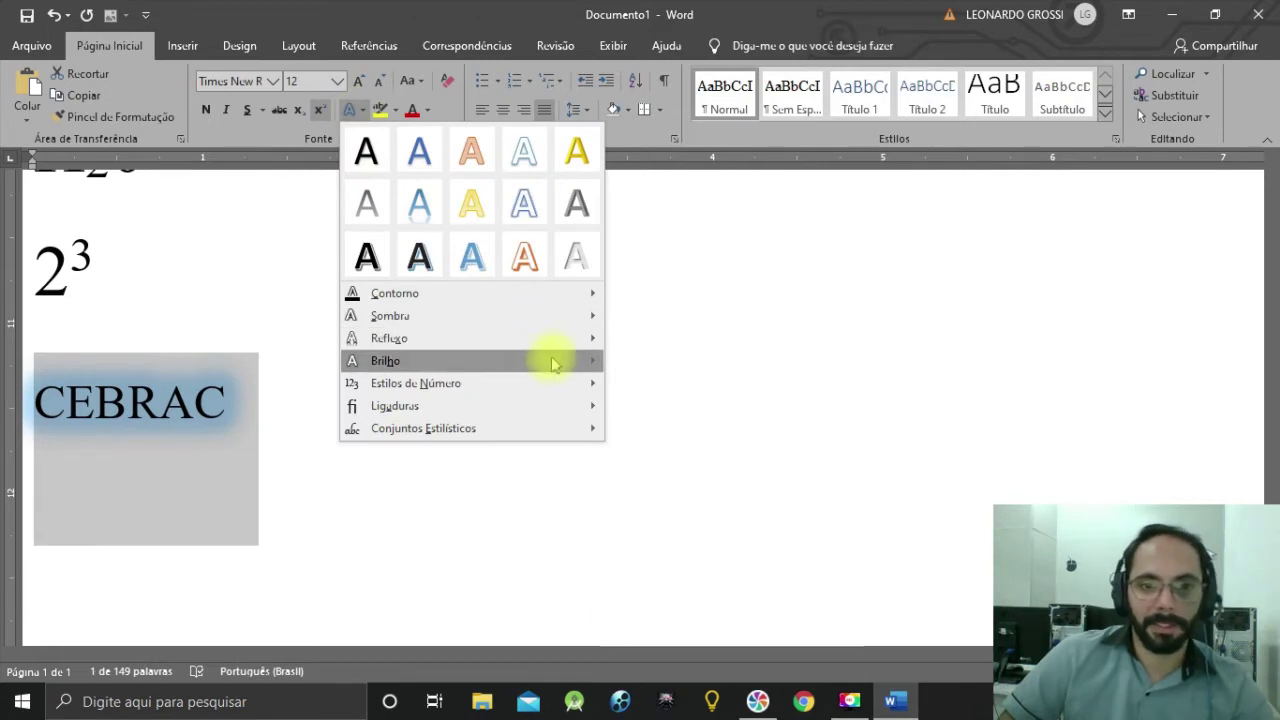
pyautogui.moveTo(560, 338)
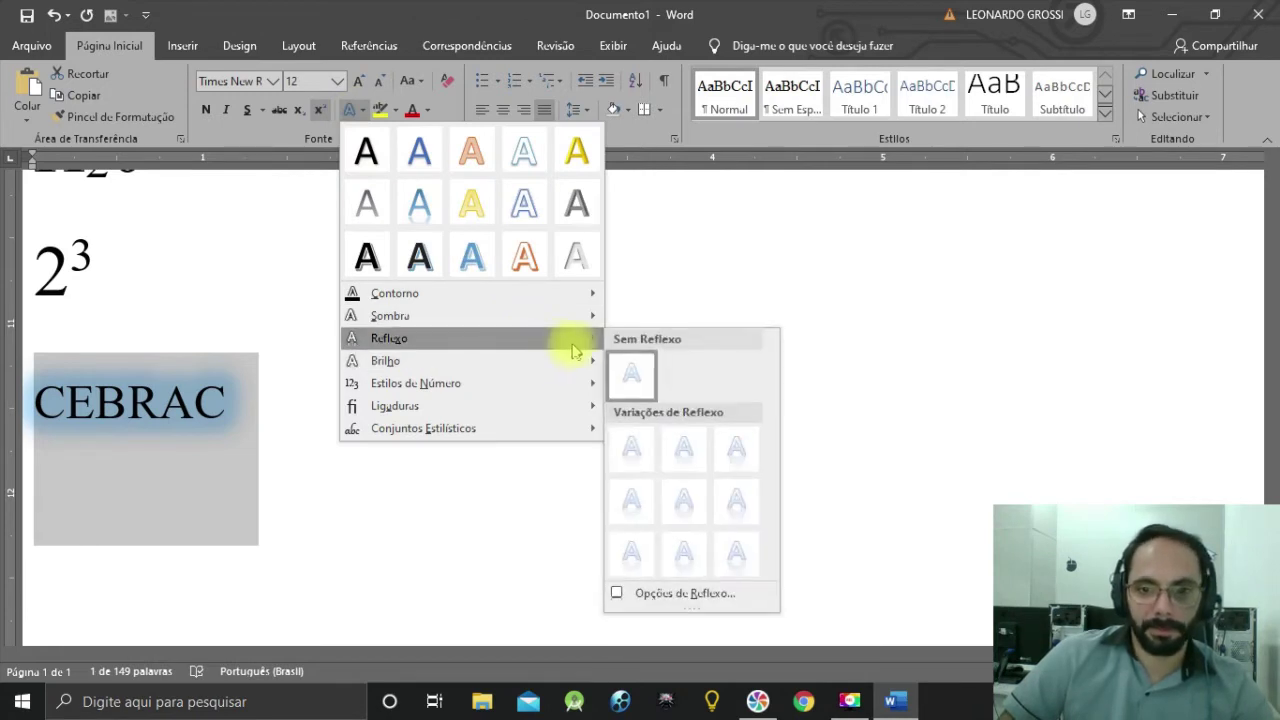
pyautogui.click(730, 512)
pyautogui.moveTo(380, 651); pyautogui.dragTo(280, 650)
pyautogui.click(356, 405)
pyautogui.moveTo(475, 500); pyautogui.dragTo(446, 494)
pyautogui.click(388, 494)
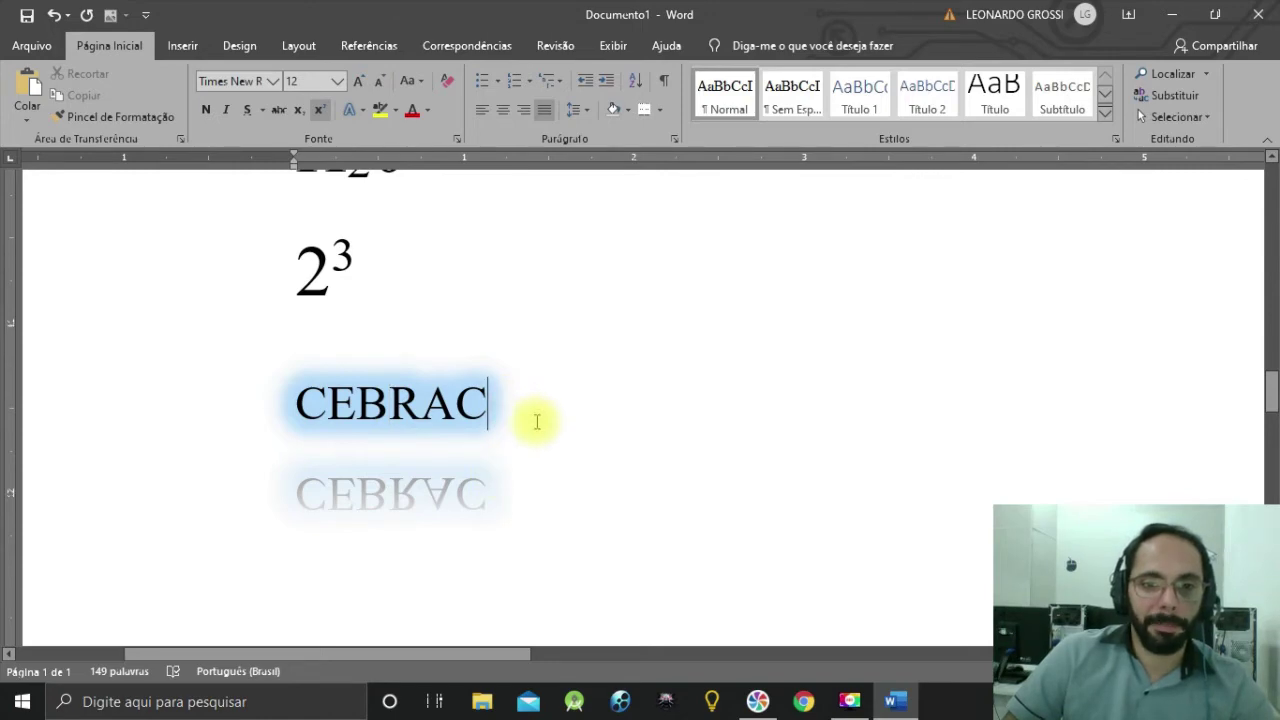
# Step: Highlight the third paragraph's second sentence, from "Quando você clica em Design" to "ao novo tema.", in yellow
pyautogui.scroll(4, 535, 420)
pyautogui.scroll(-6, 535, 420)
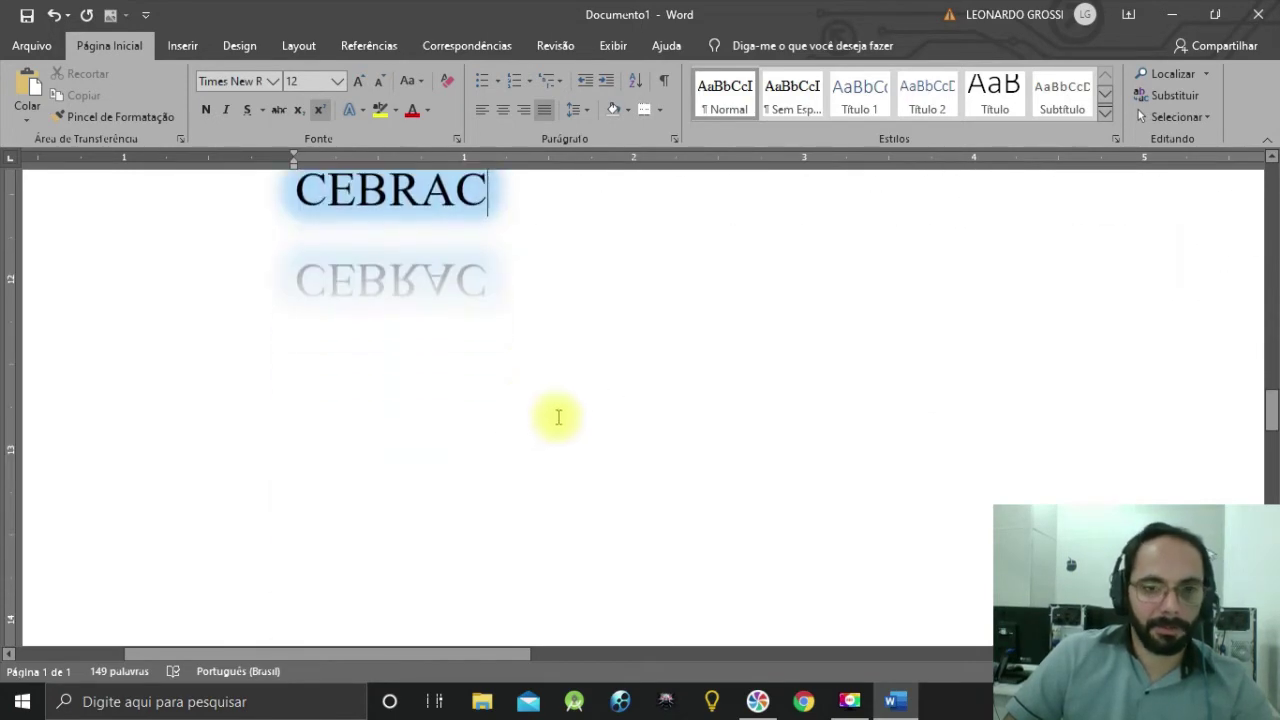
pyautogui.scroll(2, 558, 417)
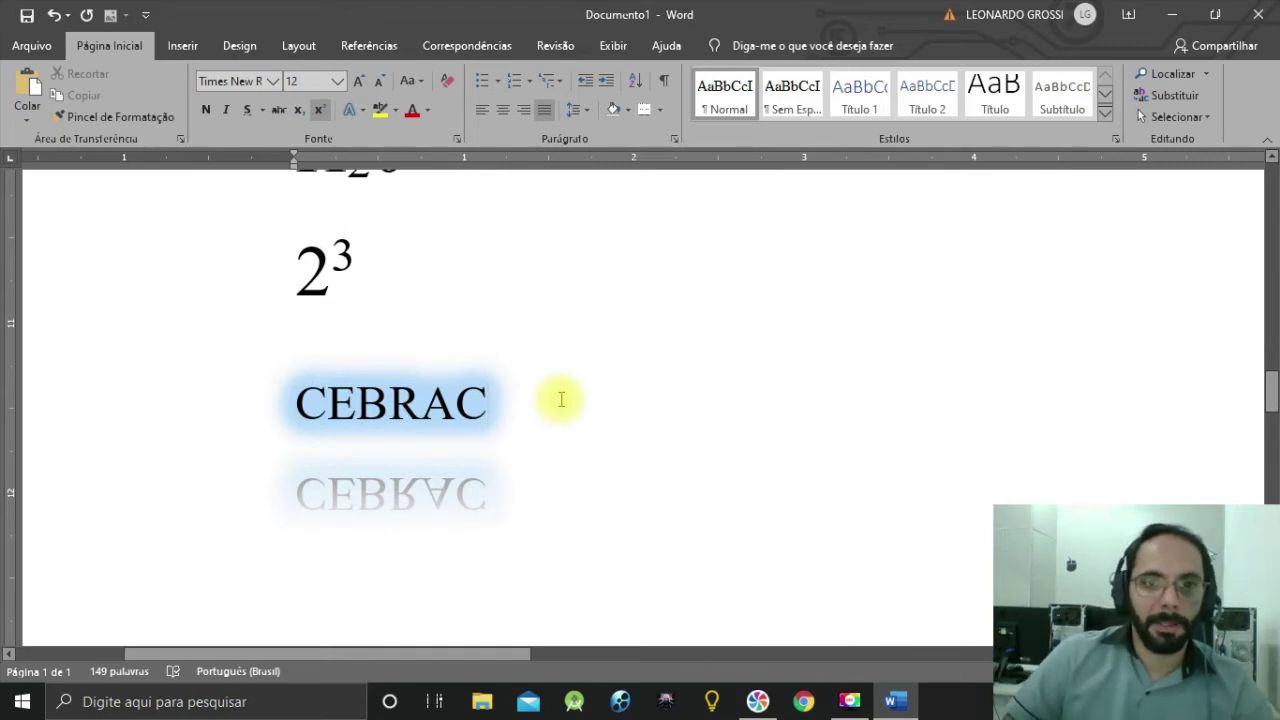
pyautogui.scroll(4, 561, 400)
pyautogui.scroll(-5, 662, 428)
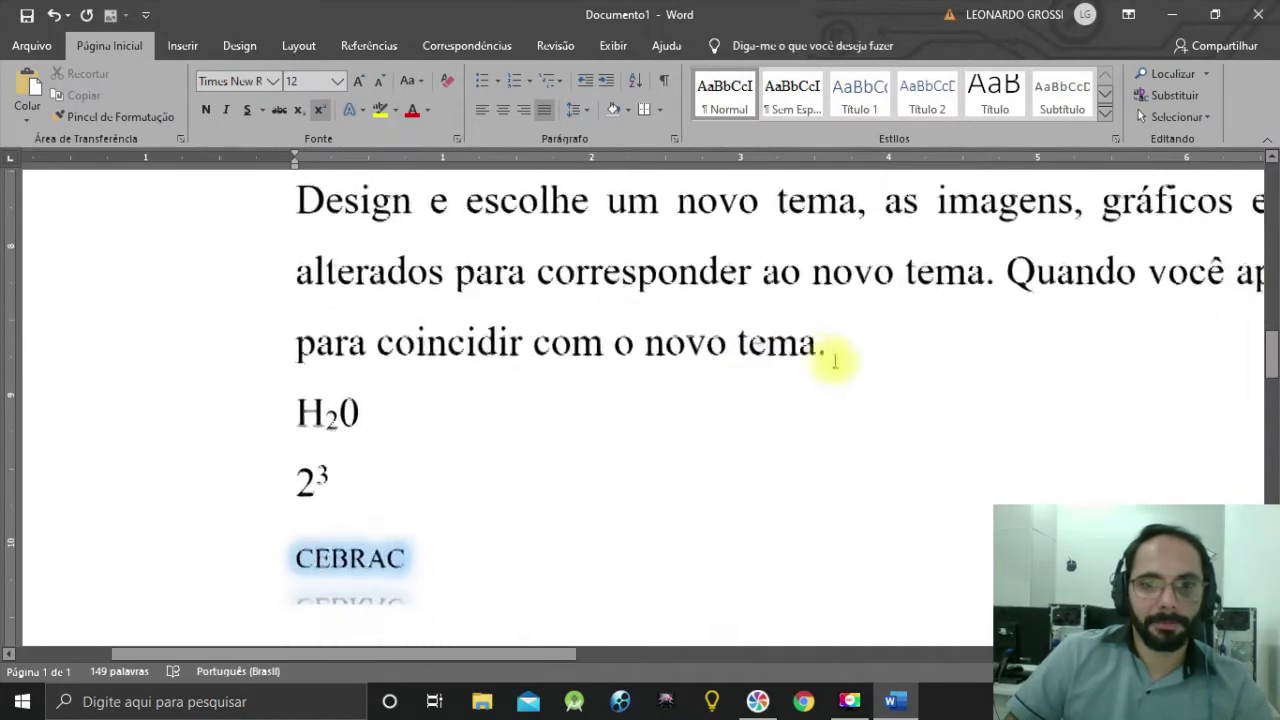
pyautogui.scroll(-5, 830, 358)
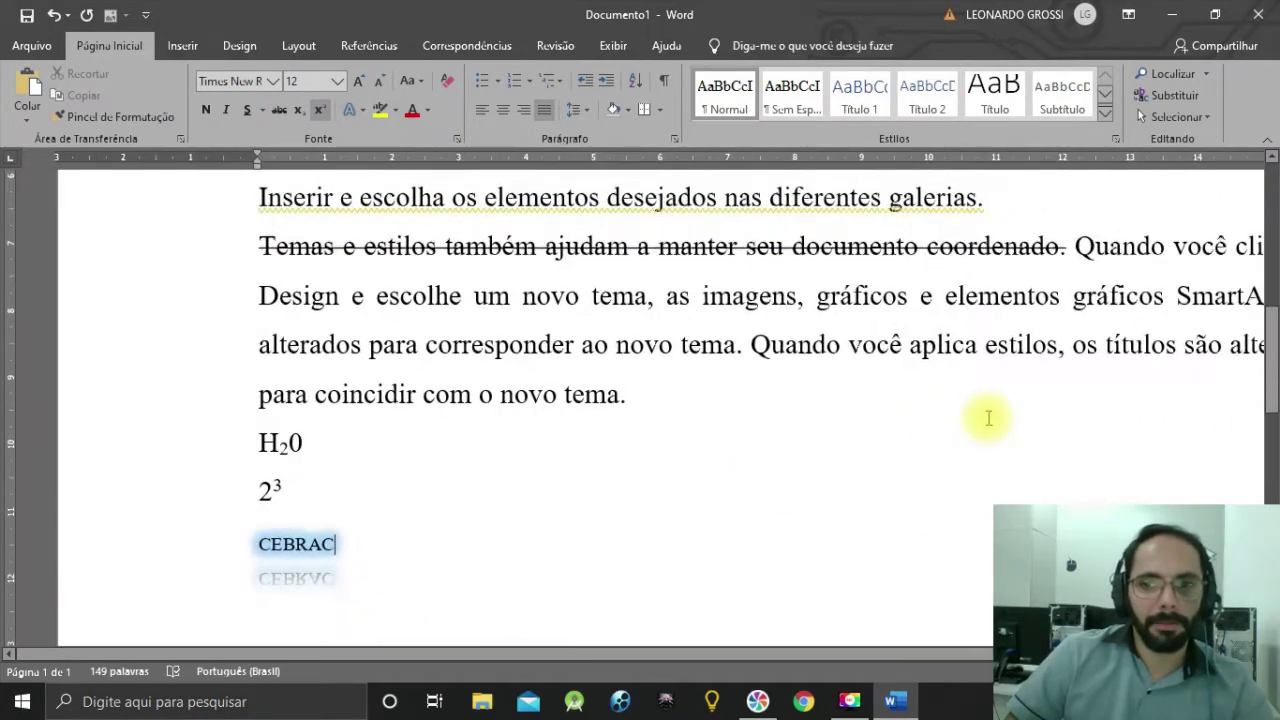
pyautogui.scroll(-2, 988, 418)
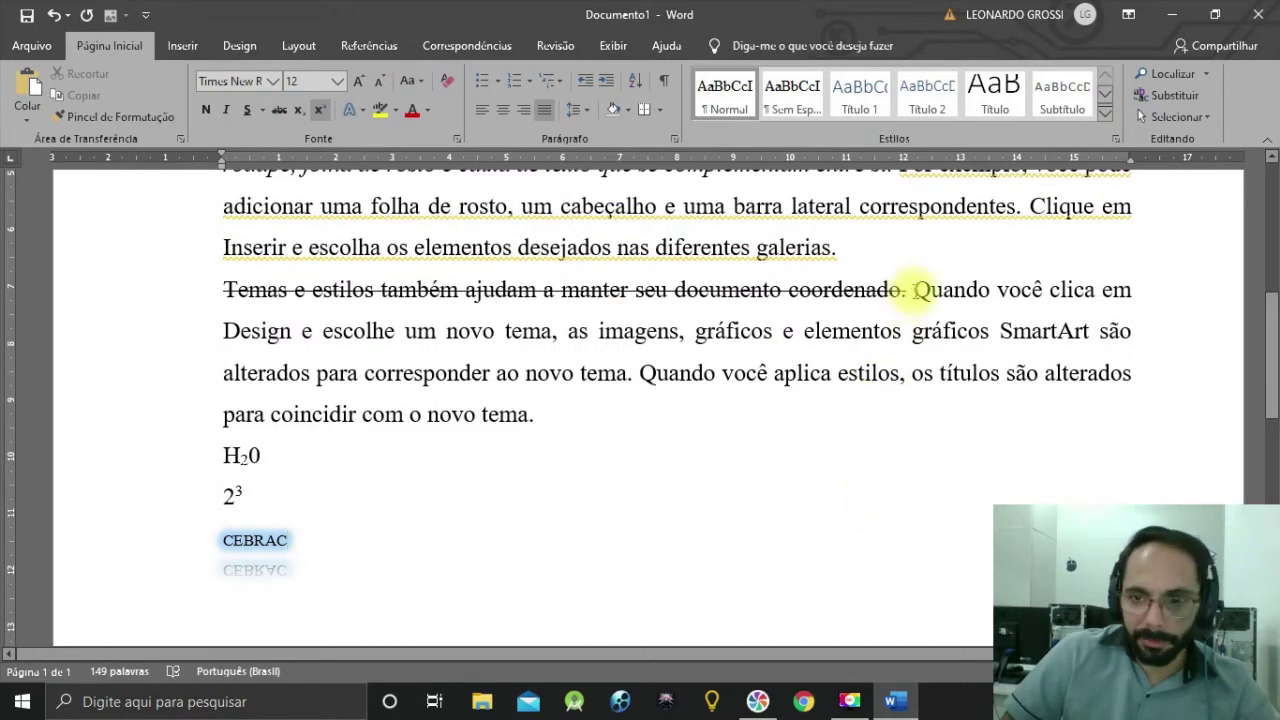
pyautogui.moveTo(914, 290); pyautogui.dragTo(632, 373)
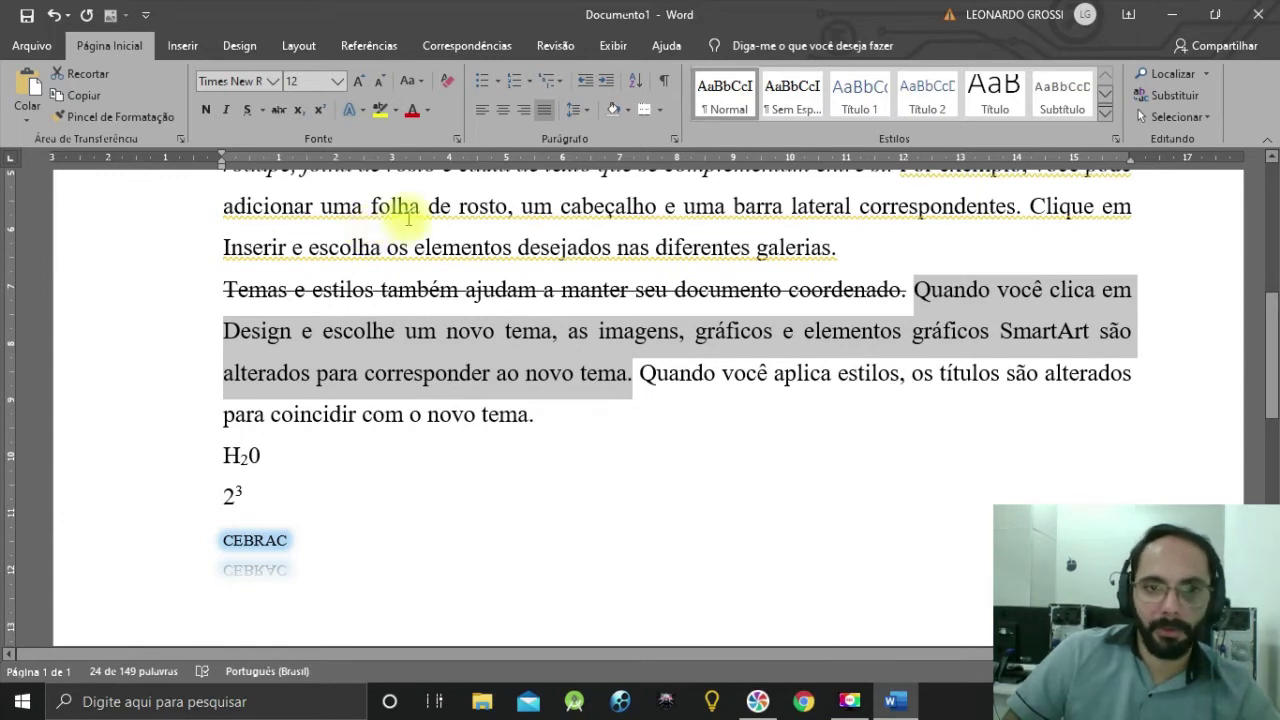
pyautogui.click(380, 113)
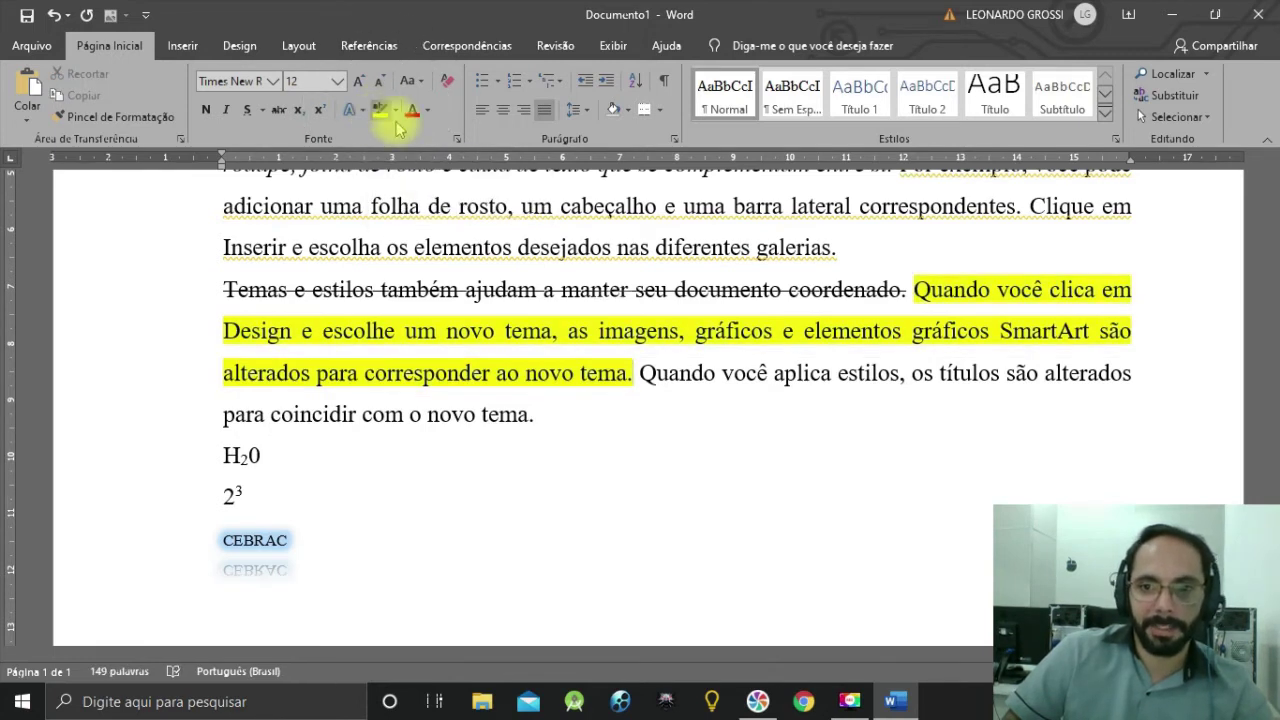
# Step: Set the highlight color of the sentence starting "Quando você clica em Design" to bright green
pyautogui.moveTo(914, 289); pyautogui.dragTo(634, 375)
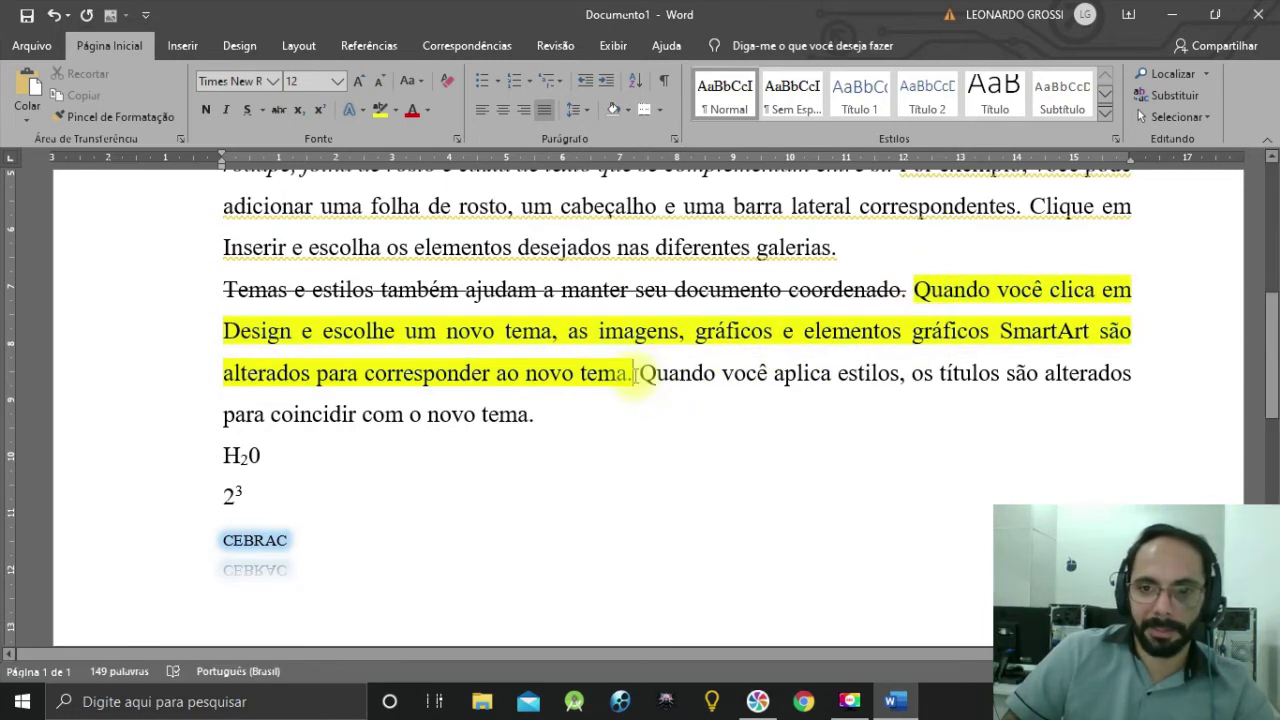
pyautogui.moveTo(914, 290); pyautogui.dragTo(640, 375)
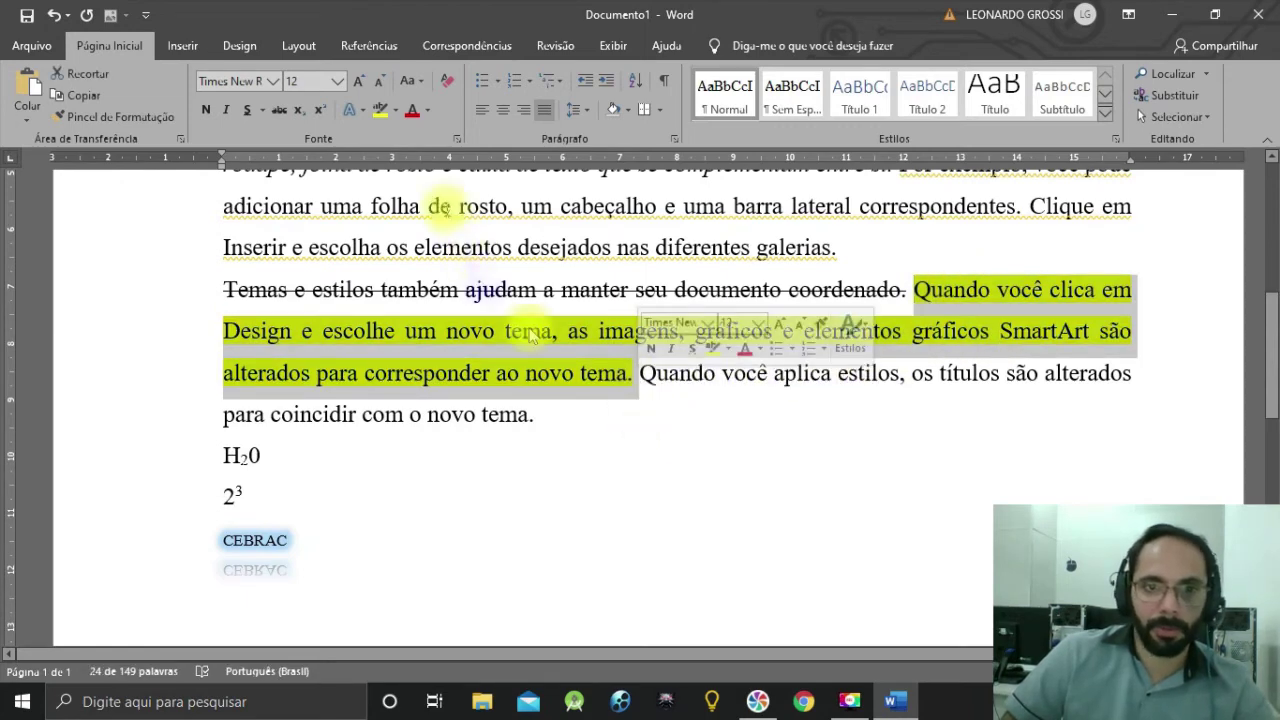
pyautogui.click(396, 112)
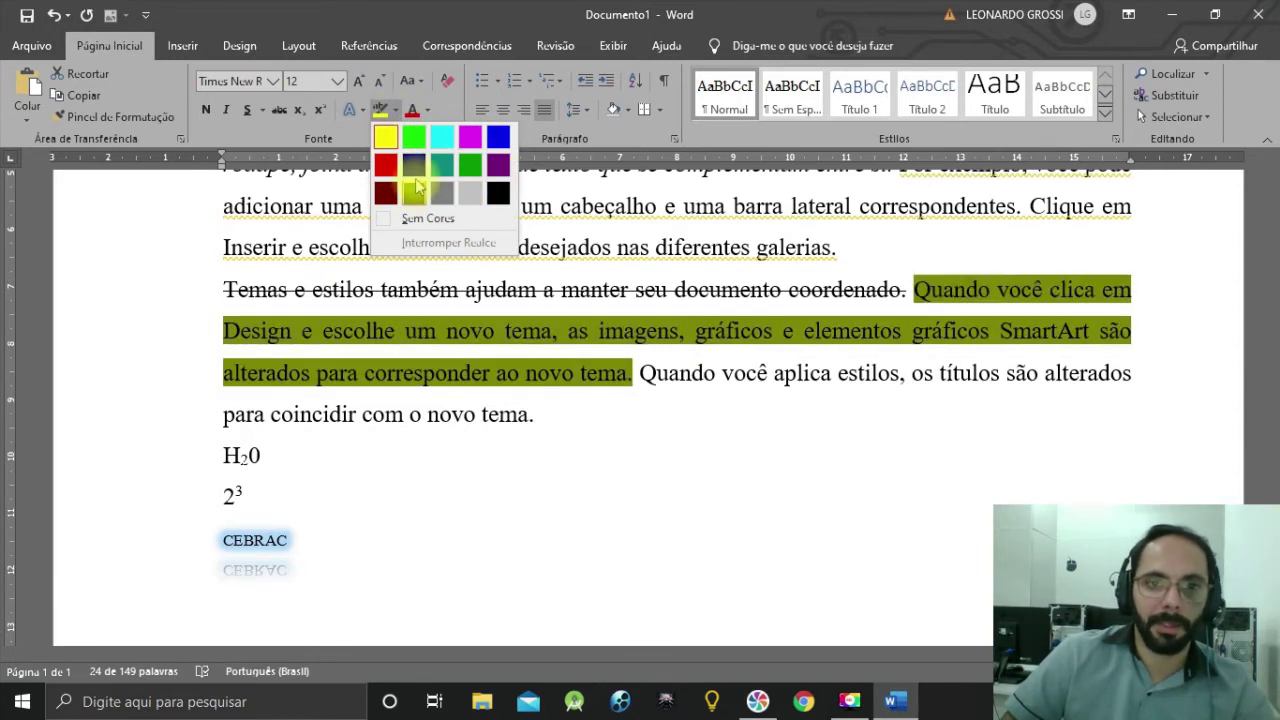
pyautogui.click(415, 140)
pyautogui.click(578, 338)
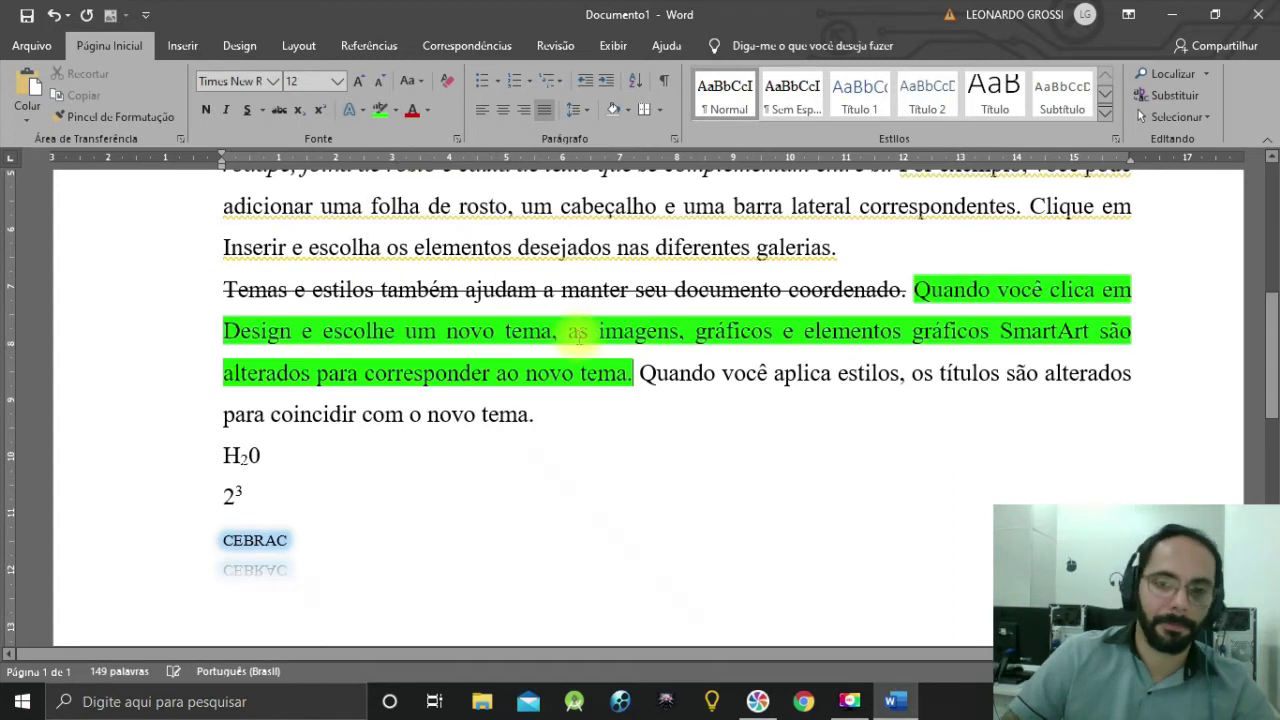
# Step: Preview the paragraph shading colors on the third paragraph, then leave without applying any
pyautogui.click(632, 388)
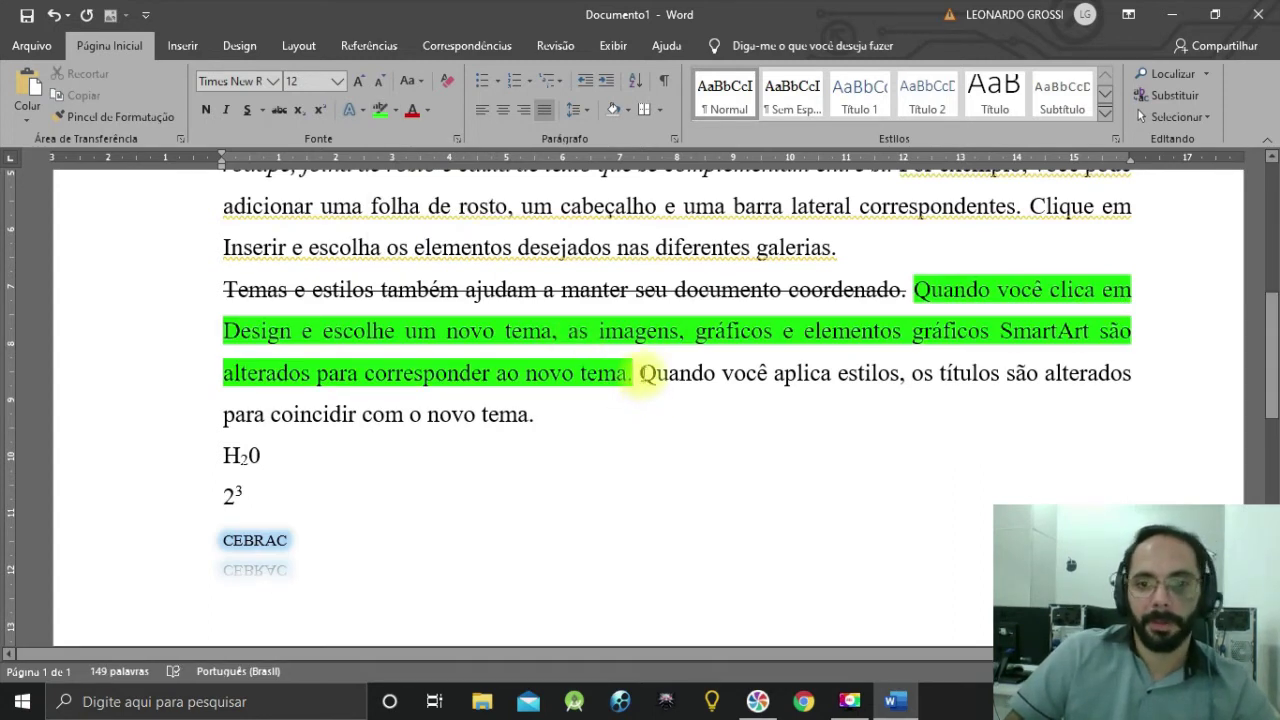
pyautogui.moveTo(665, 388)
pyautogui.mouseDown()
pyautogui.moveTo(690, 405)
pyautogui.moveTo(657, 380)
pyautogui.mouseUp()
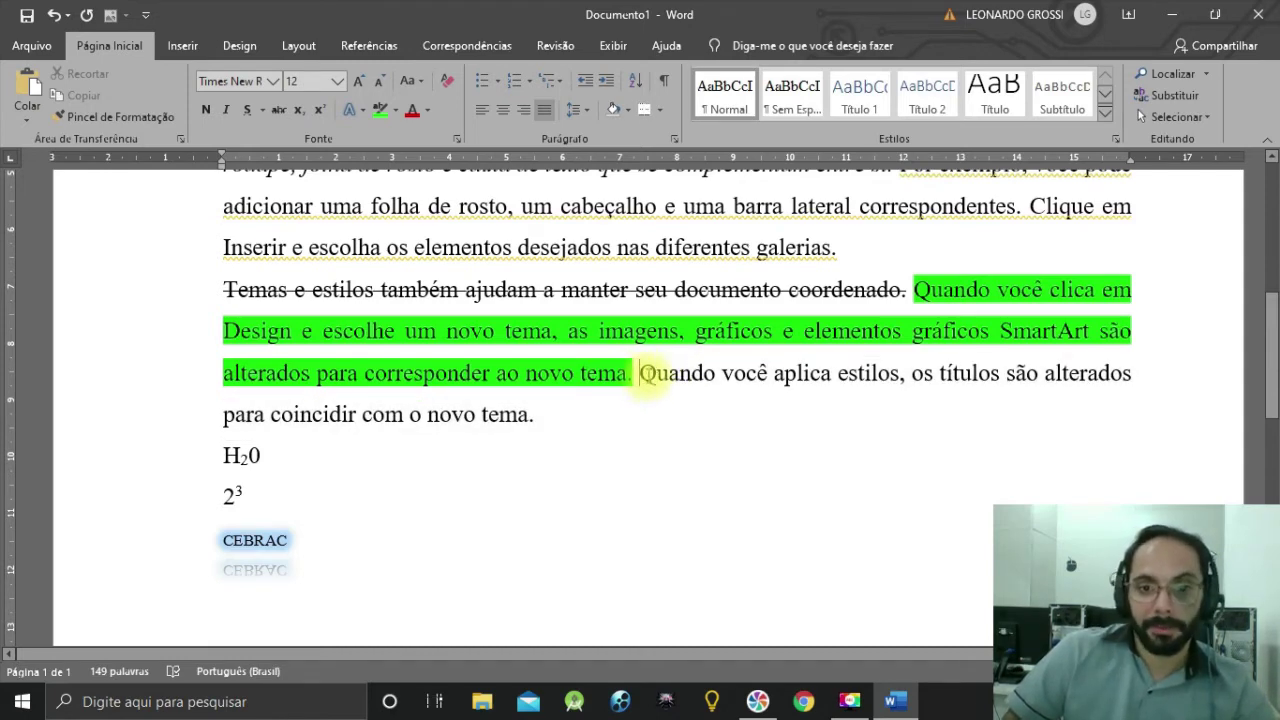
pyautogui.moveTo(537, 418); pyautogui.dragTo(224, 410)
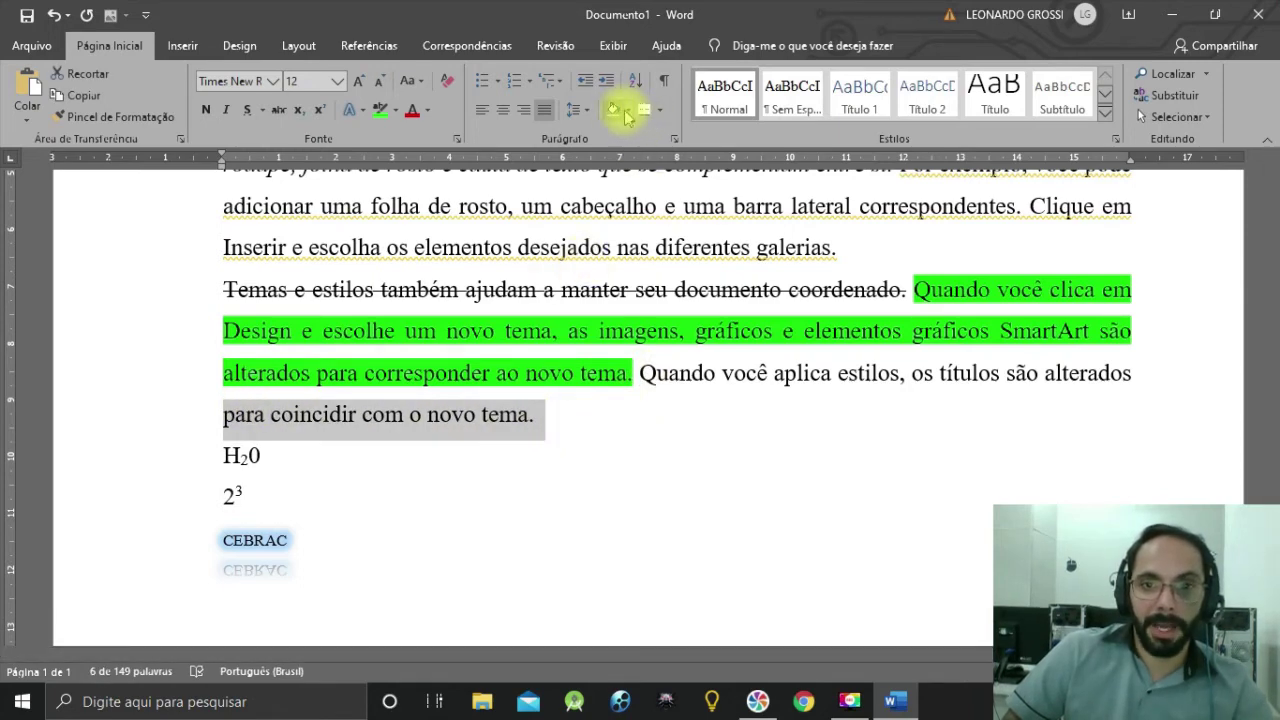
pyautogui.click(626, 113)
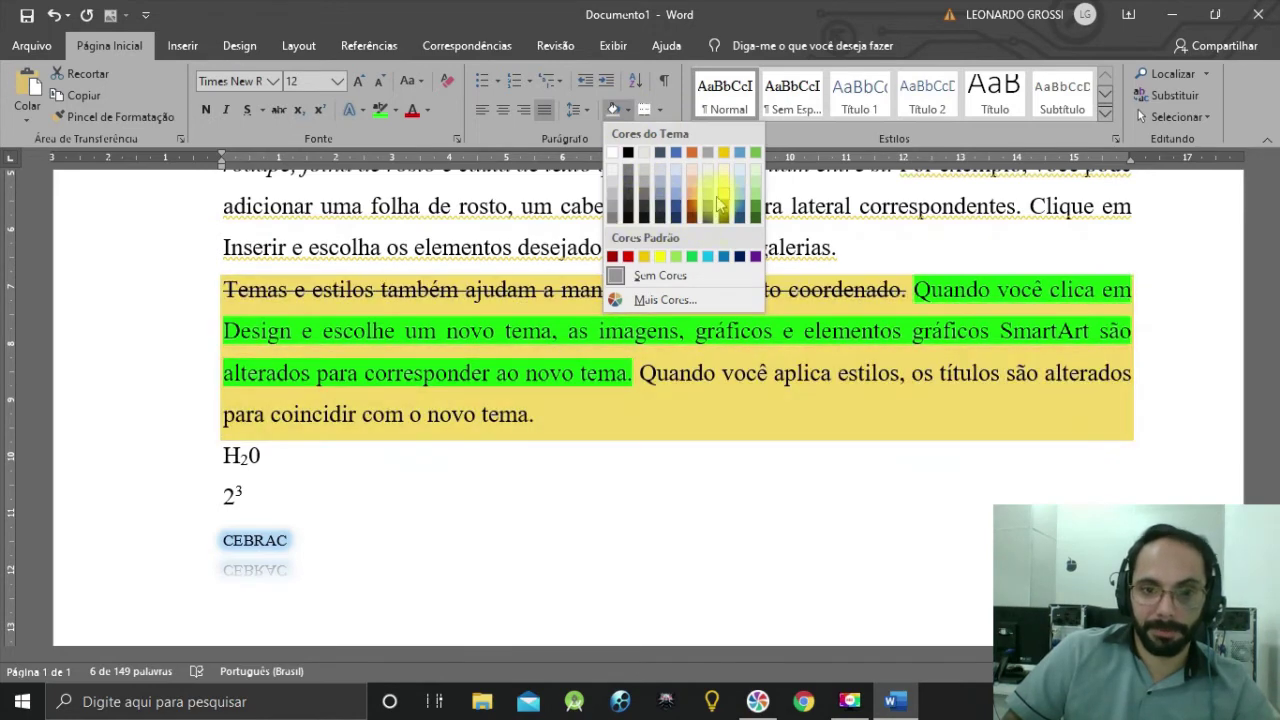
pyautogui.click(543, 423)
pyautogui.click(533, 425)
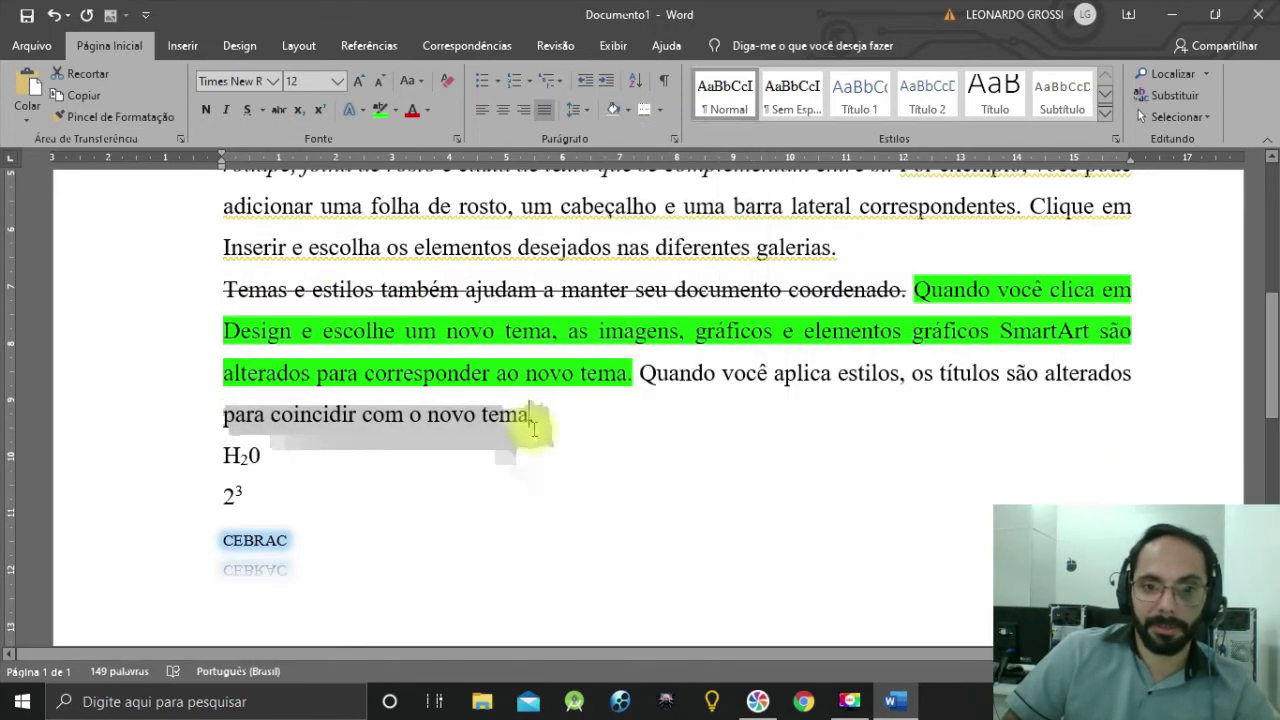
pyautogui.click(644, 109)
pyautogui.click(627, 110)
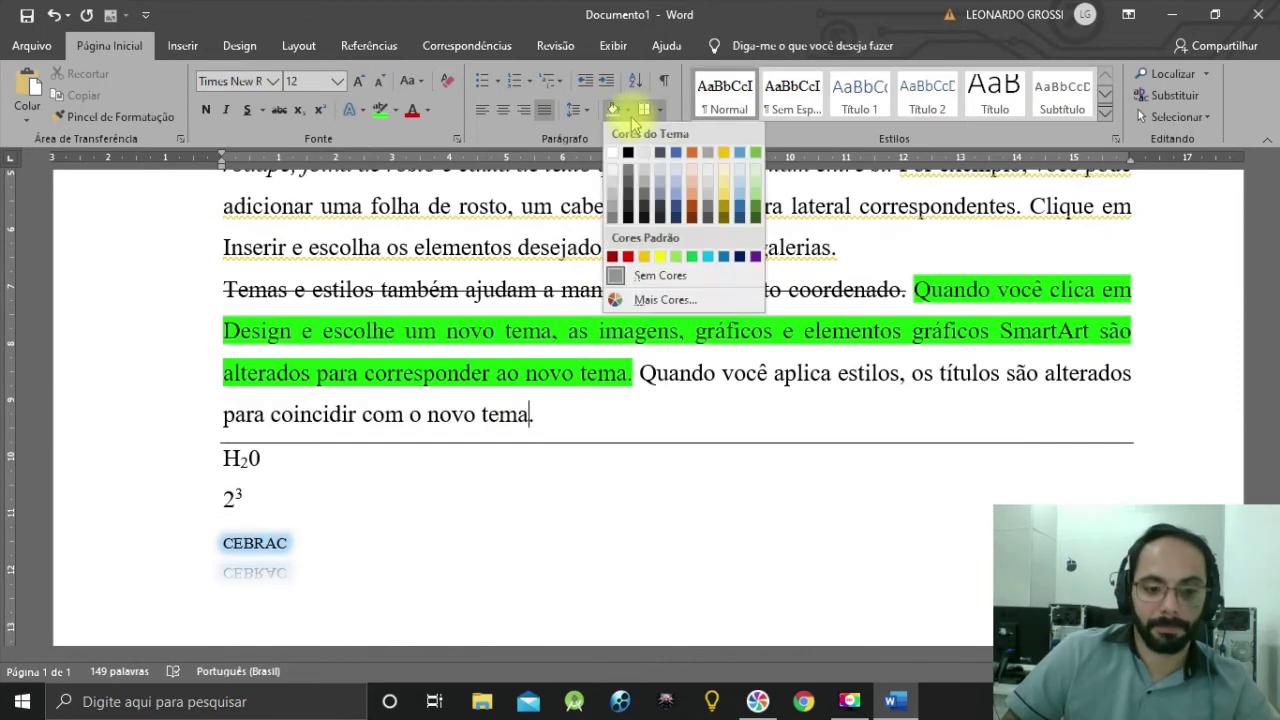
pyautogui.click(674, 447)
pyautogui.hotkey('ctrl', 'z')
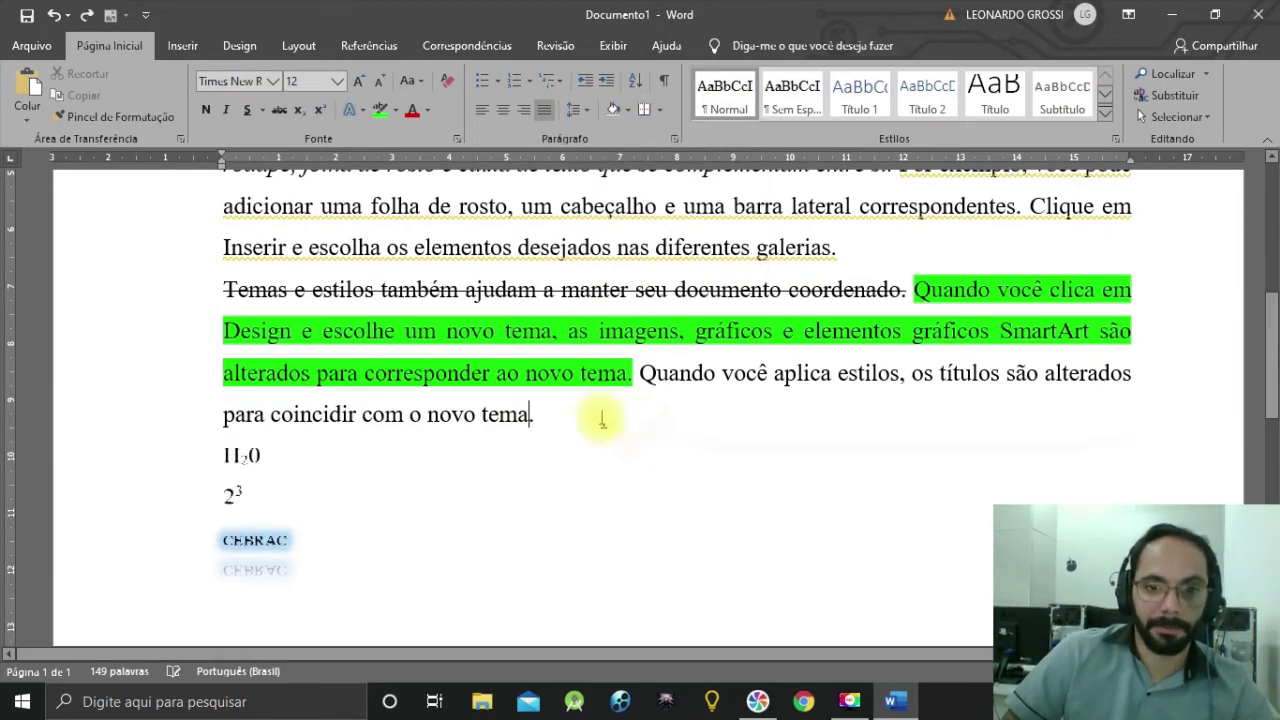
pyautogui.click(627, 110)
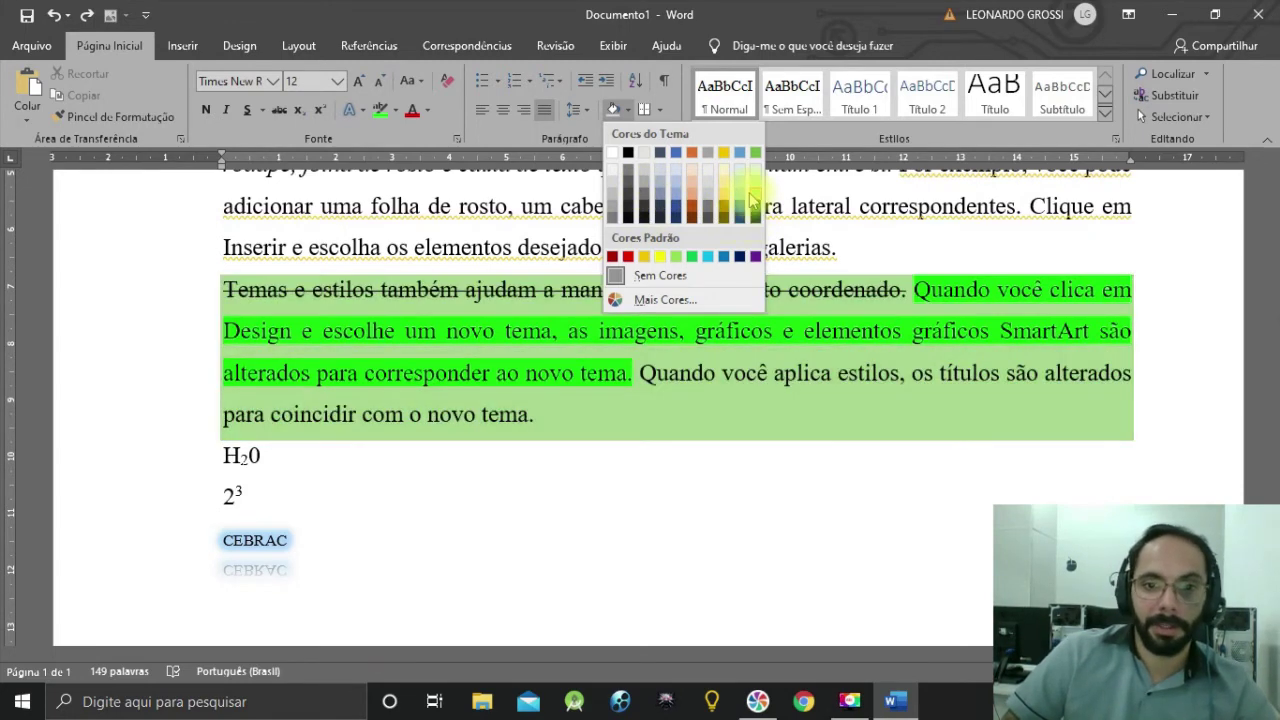
pyautogui.click(545, 416)
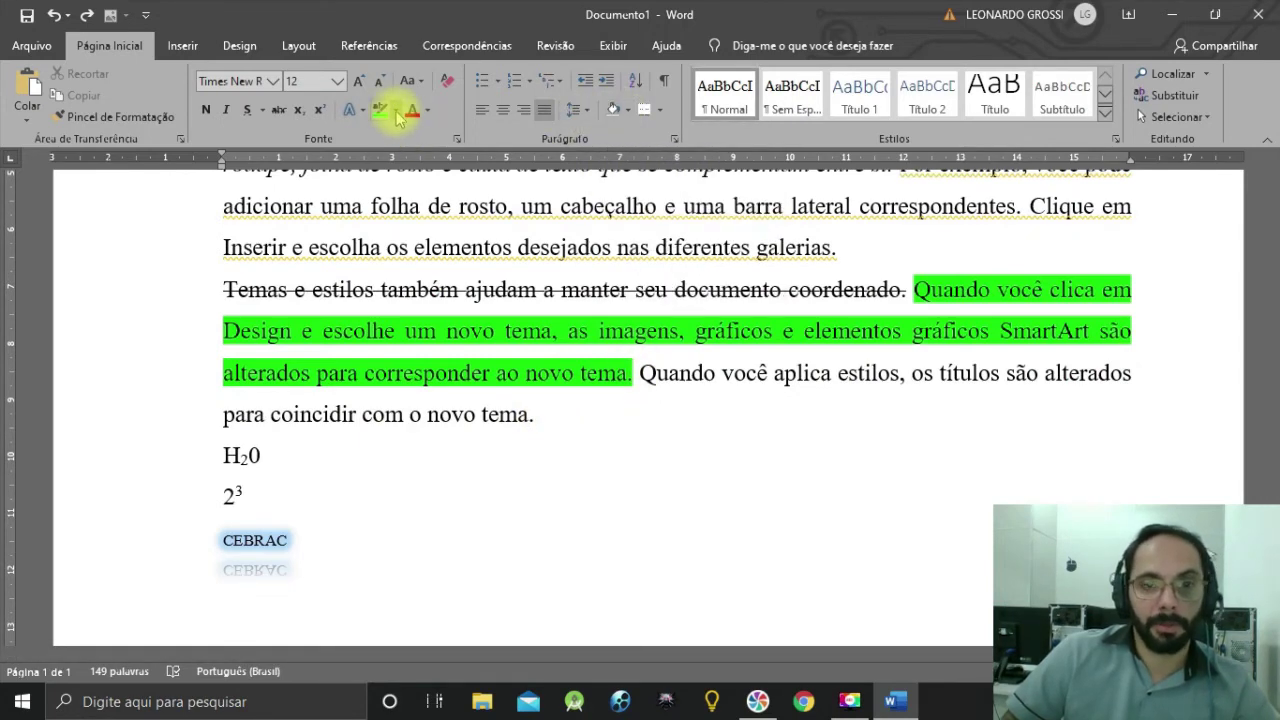
# Step: Set the font color of the third paragraph's last sentence, starting "Quando você aplica estilos", to the standard dark red
pyautogui.moveTo(918, 290); pyautogui.dragTo(640, 375)
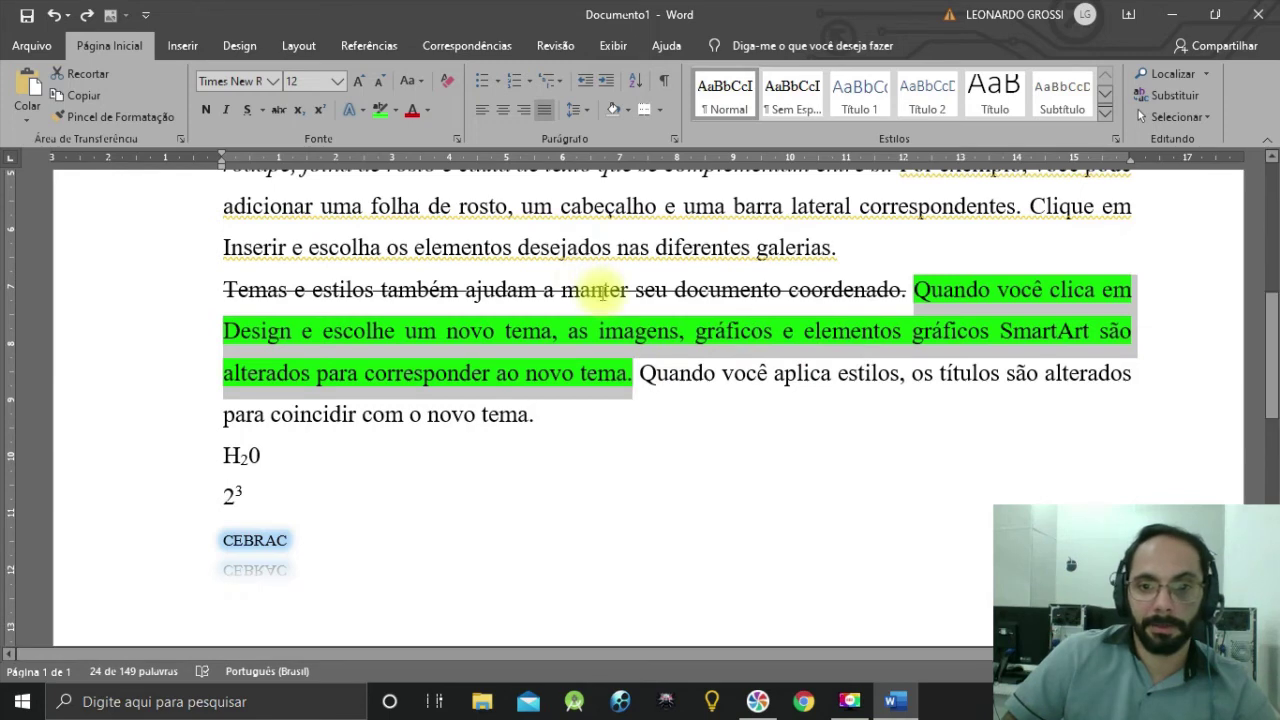
pyautogui.click(675, 412)
pyautogui.moveTo(640, 374); pyautogui.dragTo(674, 406)
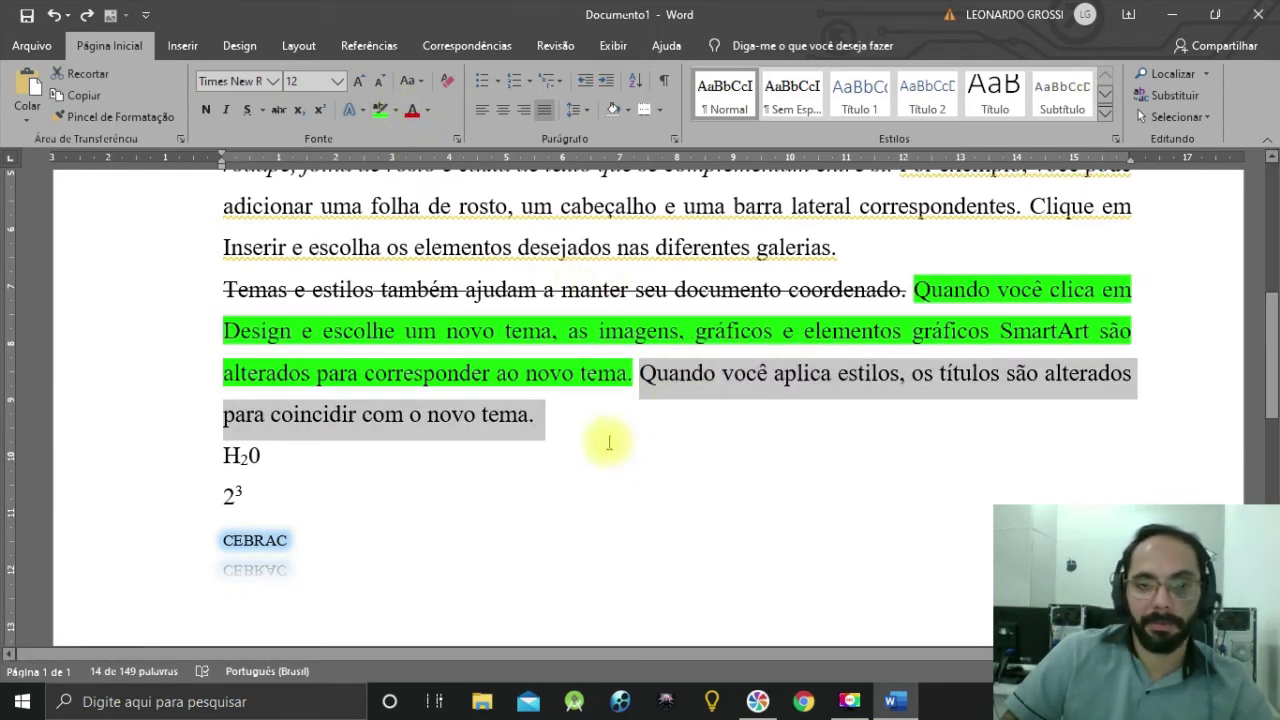
pyautogui.click(427, 110)
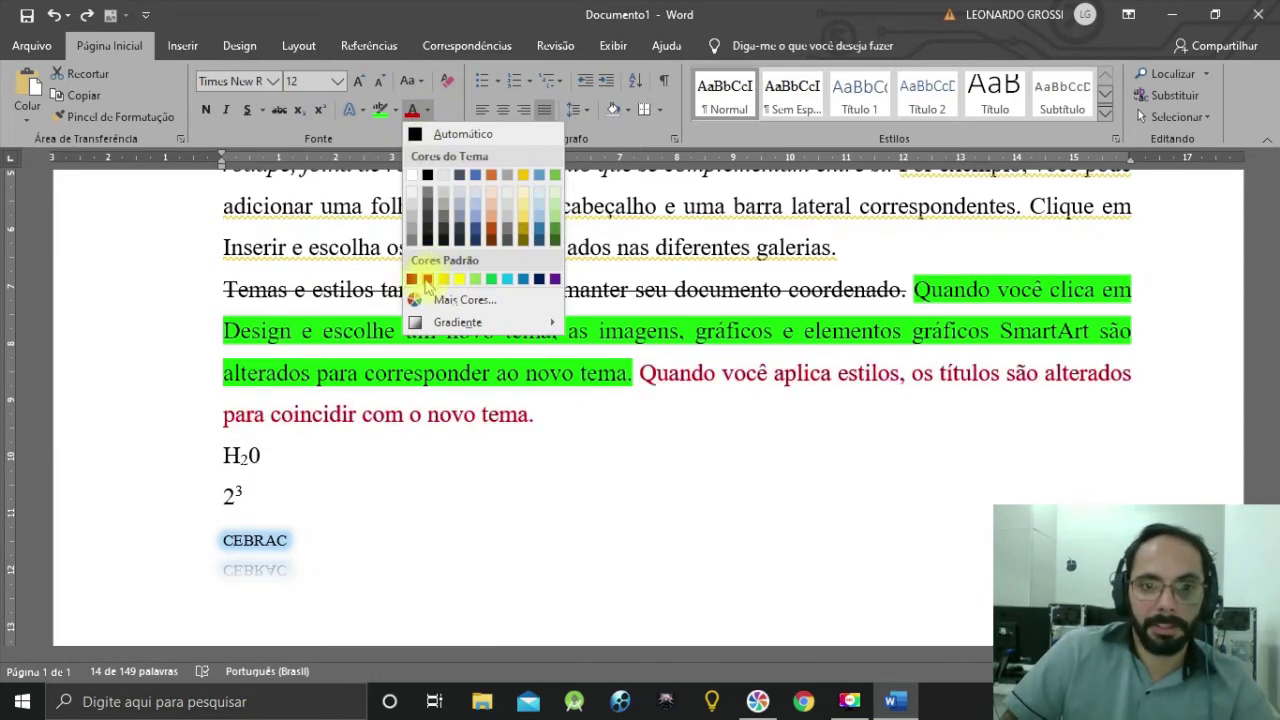
pyautogui.click(411, 279)
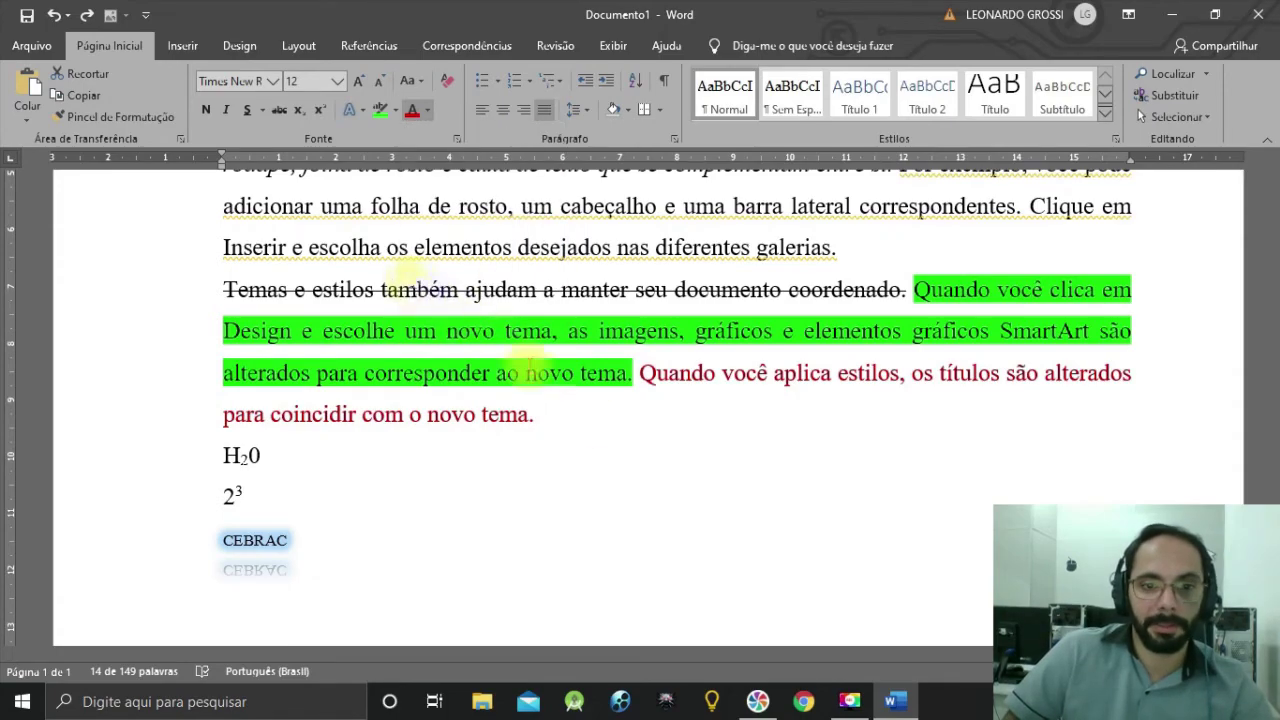
# Step: Clear all formatting from the whole document's text
pyautogui.scroll(-1, 690, 430)
pyautogui.scroll(-4, 695, 432)
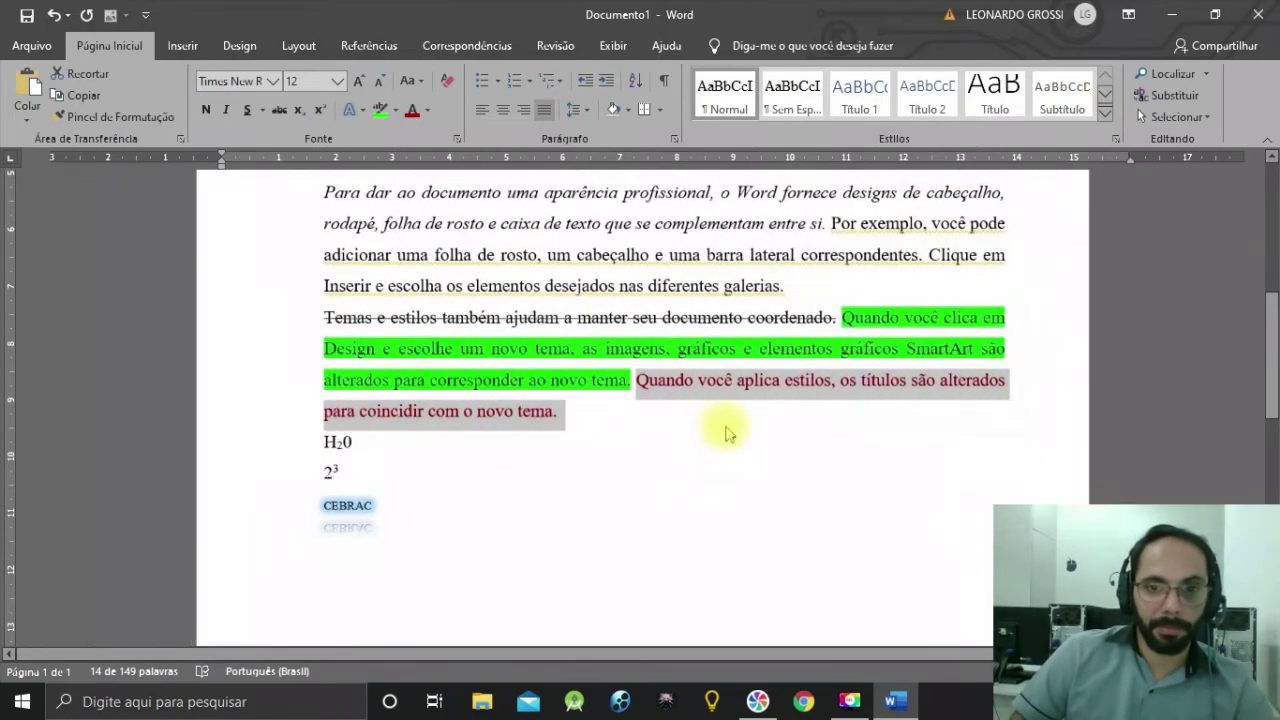
pyautogui.scroll(1, 740, 440)
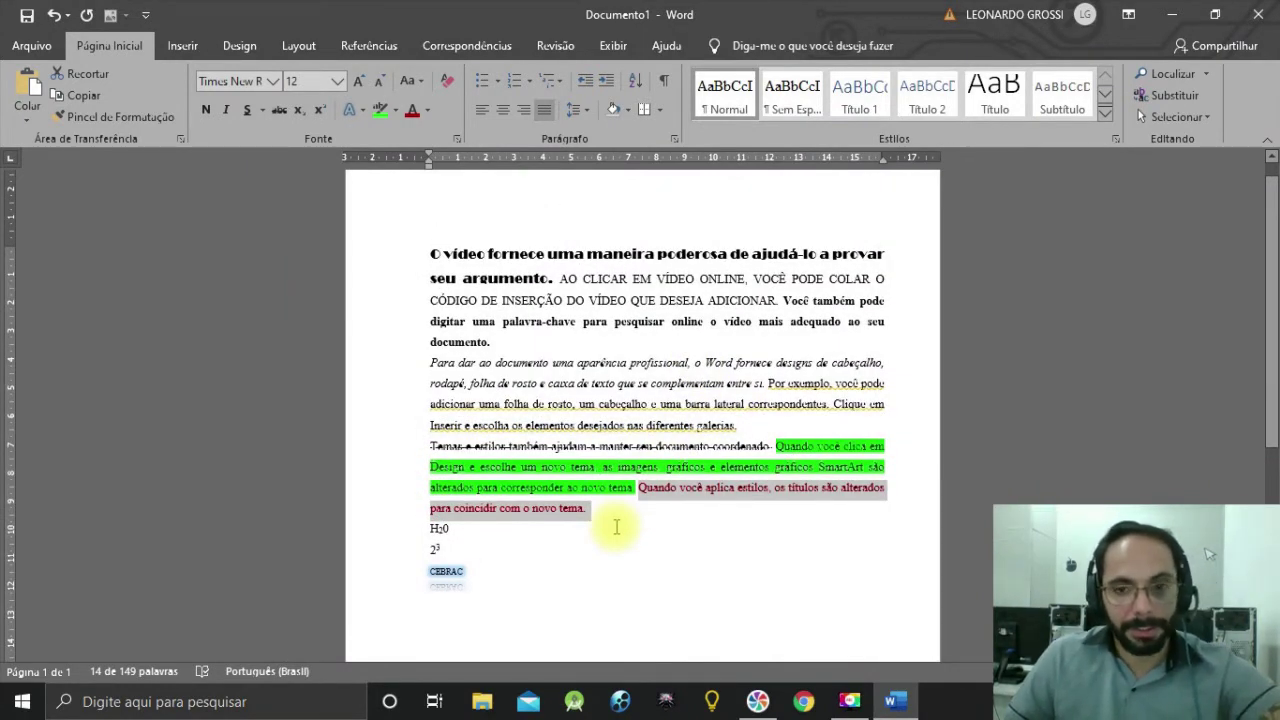
pyautogui.hotkey('ctrl', 'a')
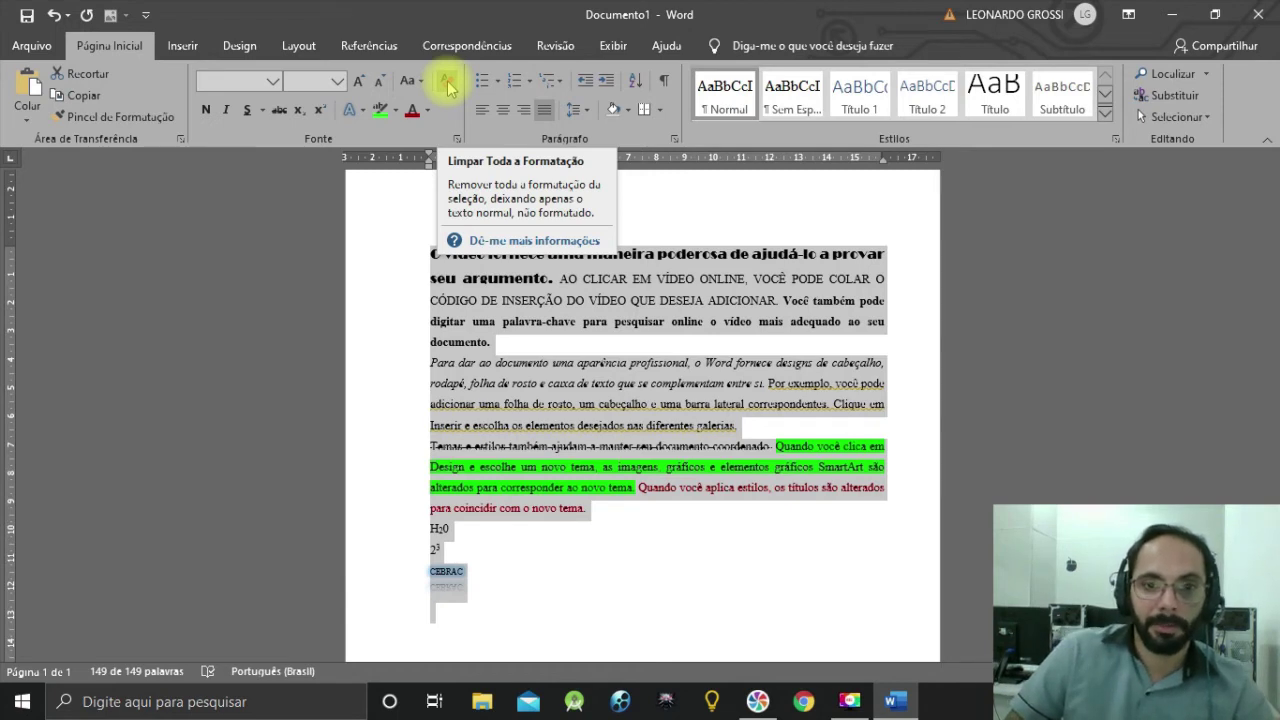
pyautogui.click(449, 88)
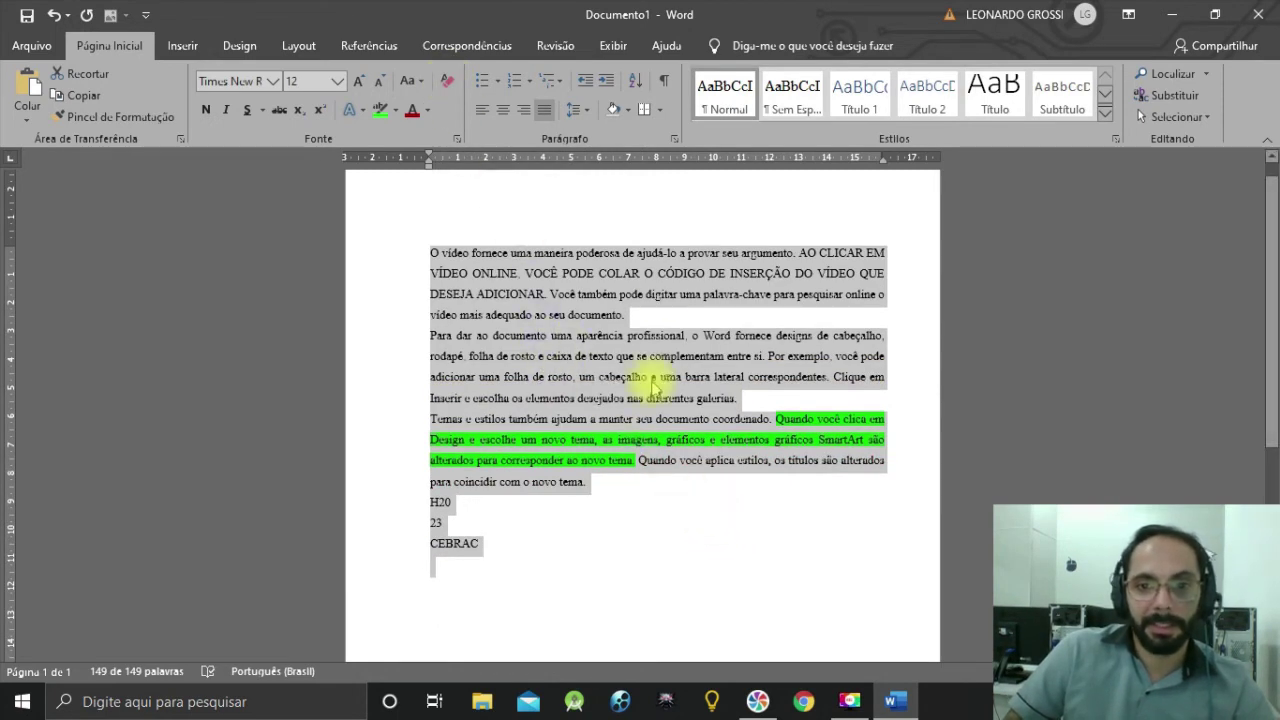
# Step: Examine the change-case options for the uppercase sentence starting "AO CLICAR EM VÍDEO ONLINE" and locate the highlighted sentence in the third paragraph
pyautogui.click(833, 252)
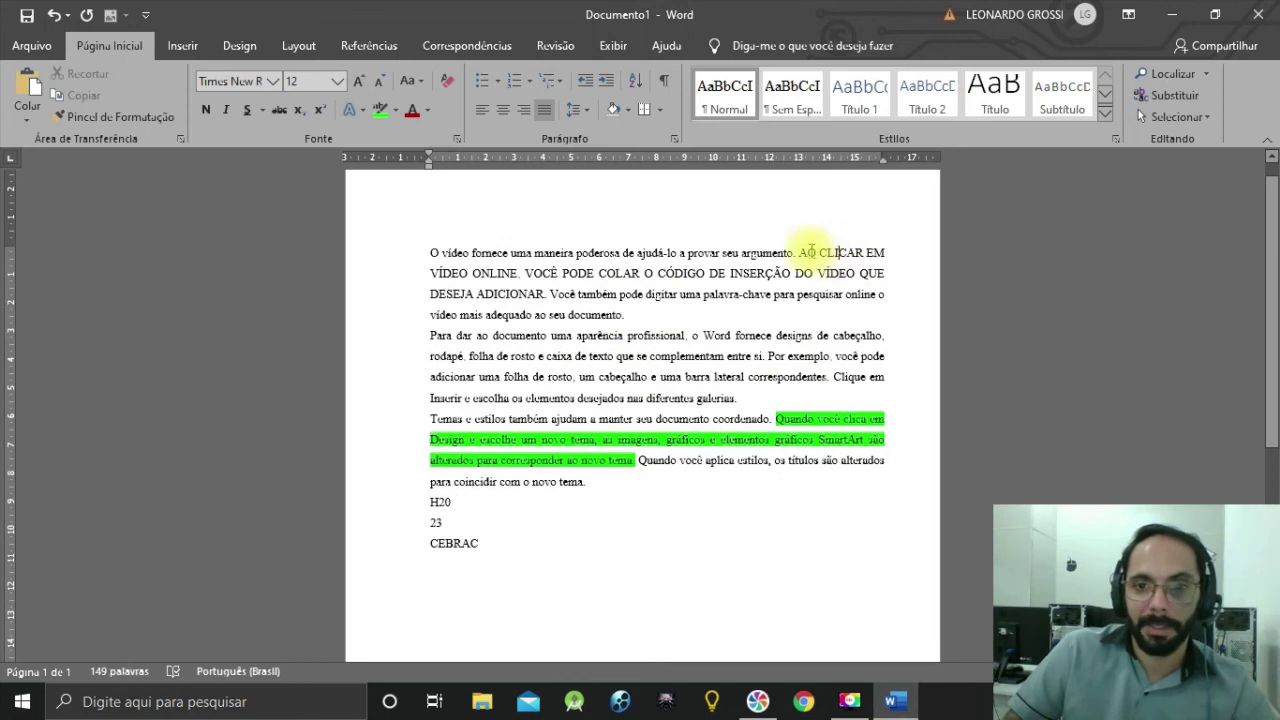
pyautogui.moveTo(833, 255); pyautogui.dragTo(549, 293)
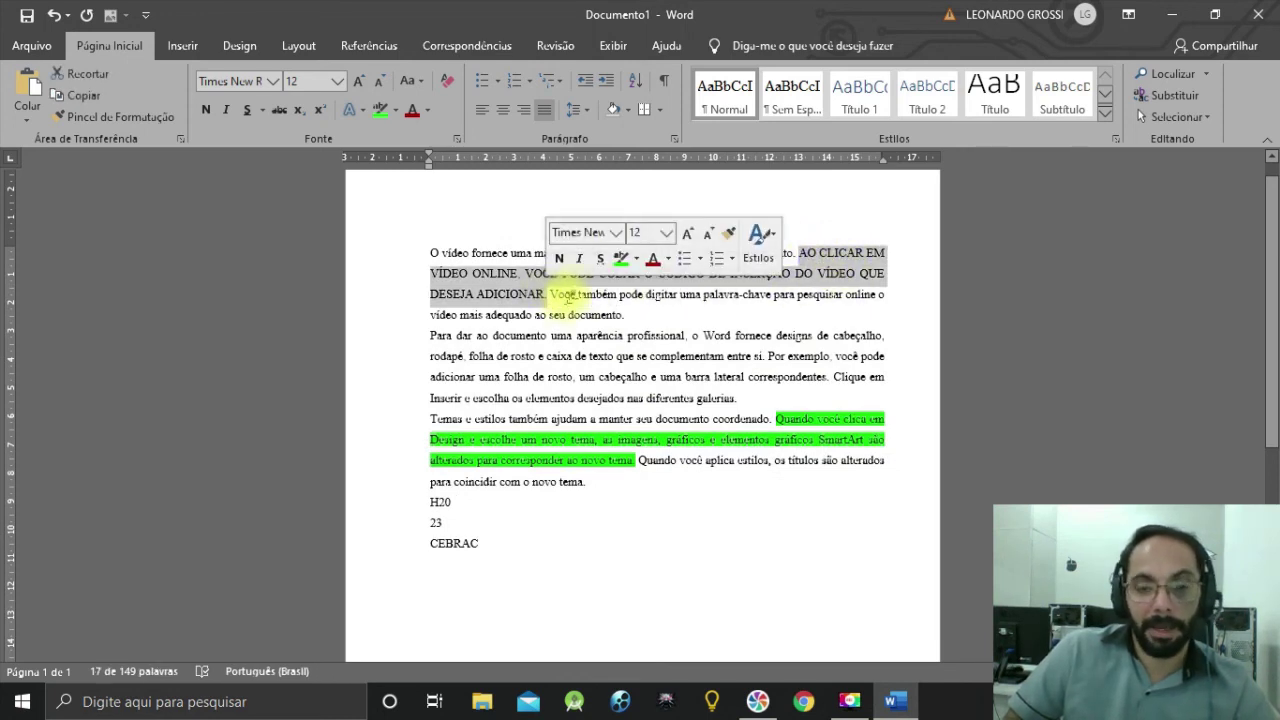
pyautogui.click(420, 84)
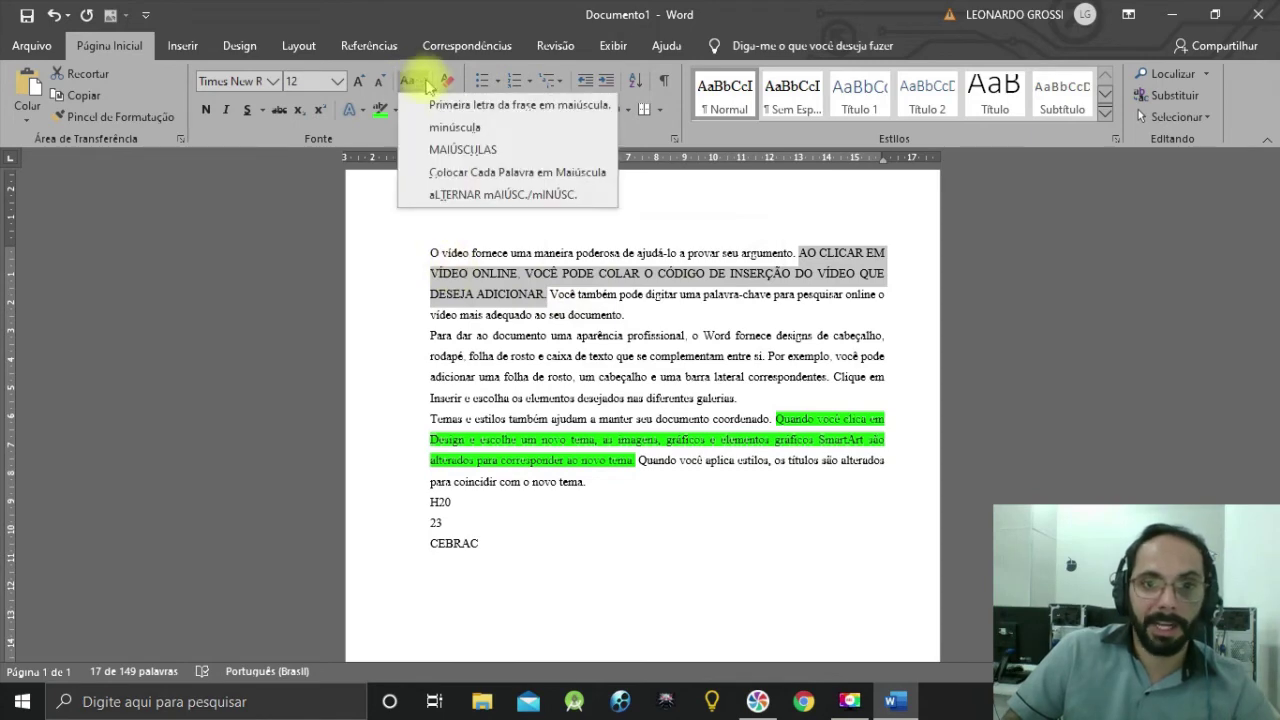
pyautogui.click(728, 477)
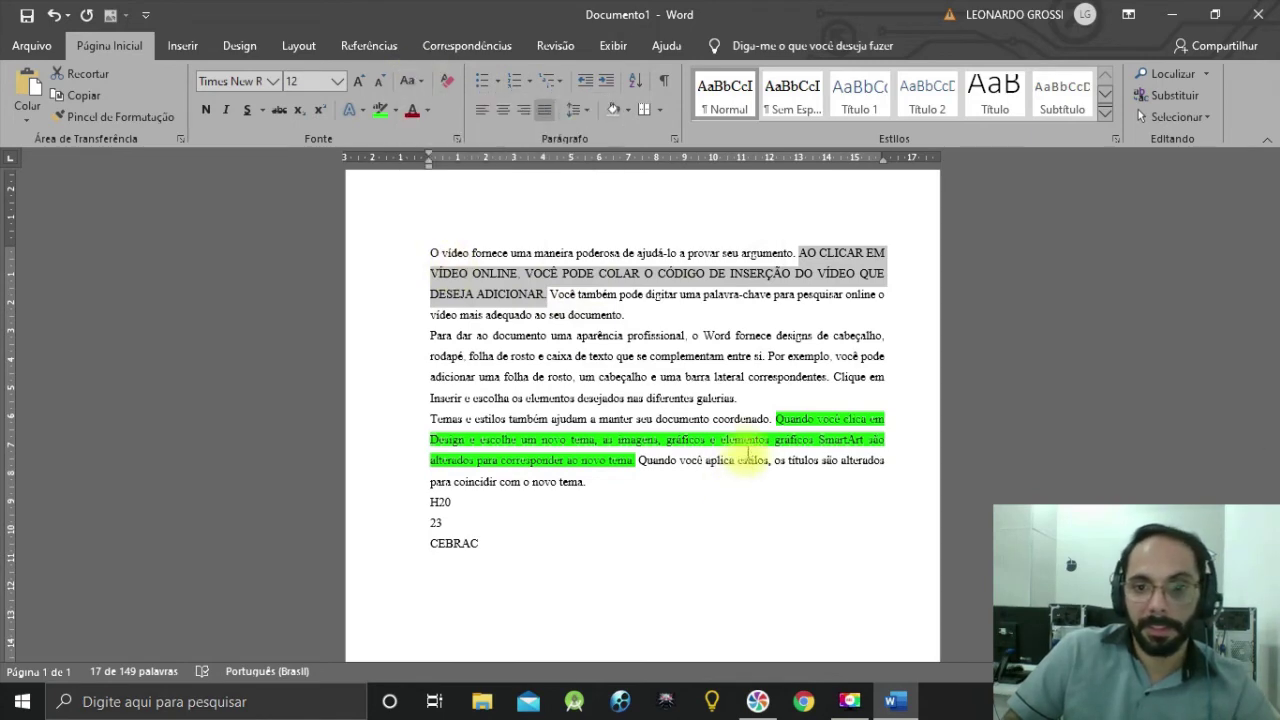
pyautogui.moveTo(773, 421); pyautogui.dragTo(636, 462)
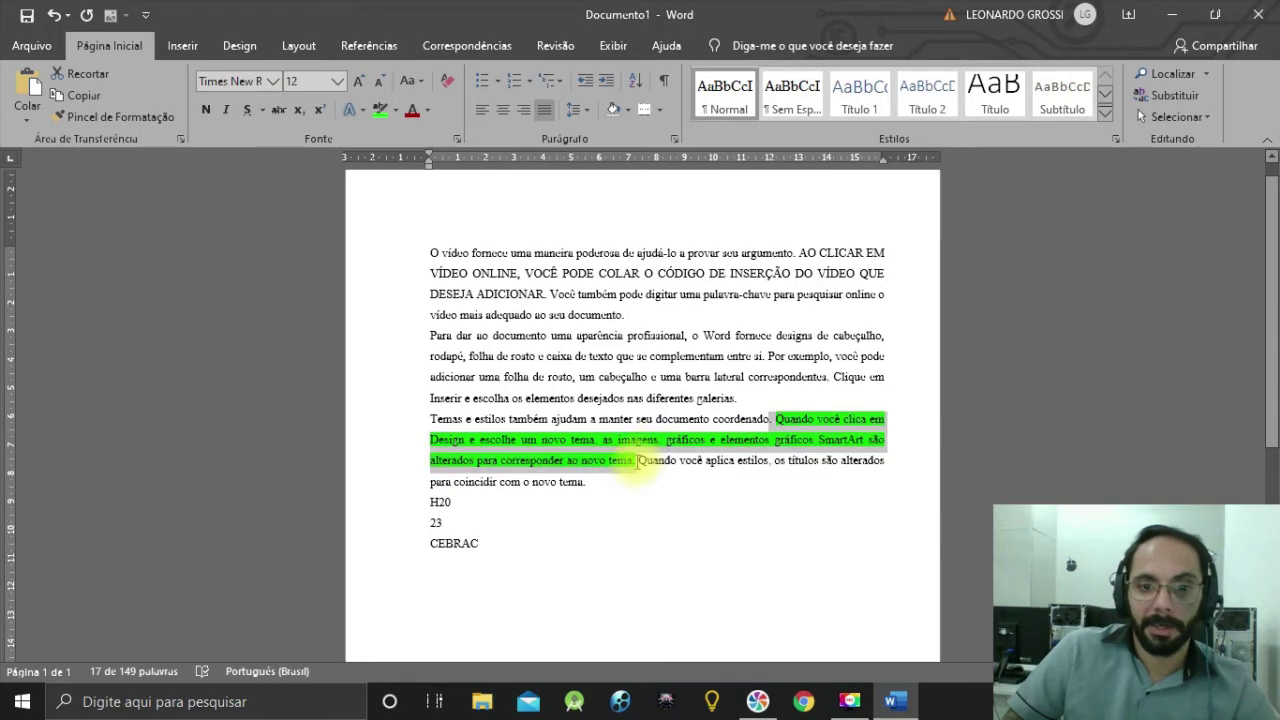
pyautogui.click(568, 398)
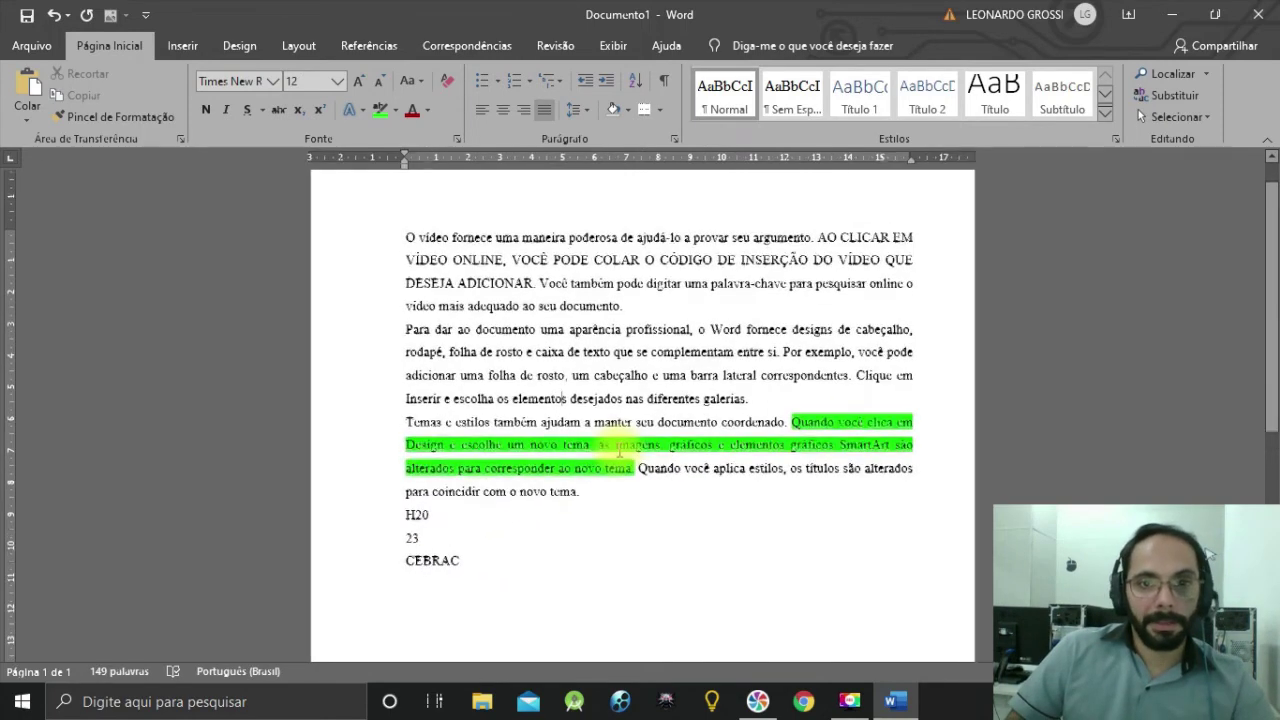
# Step: Set Times New Roman, 12 pt, black as the default font for all documents based on the Normal template
pyautogui.scroll(2, 612, 450)
pyautogui.scroll(1, 614, 448)
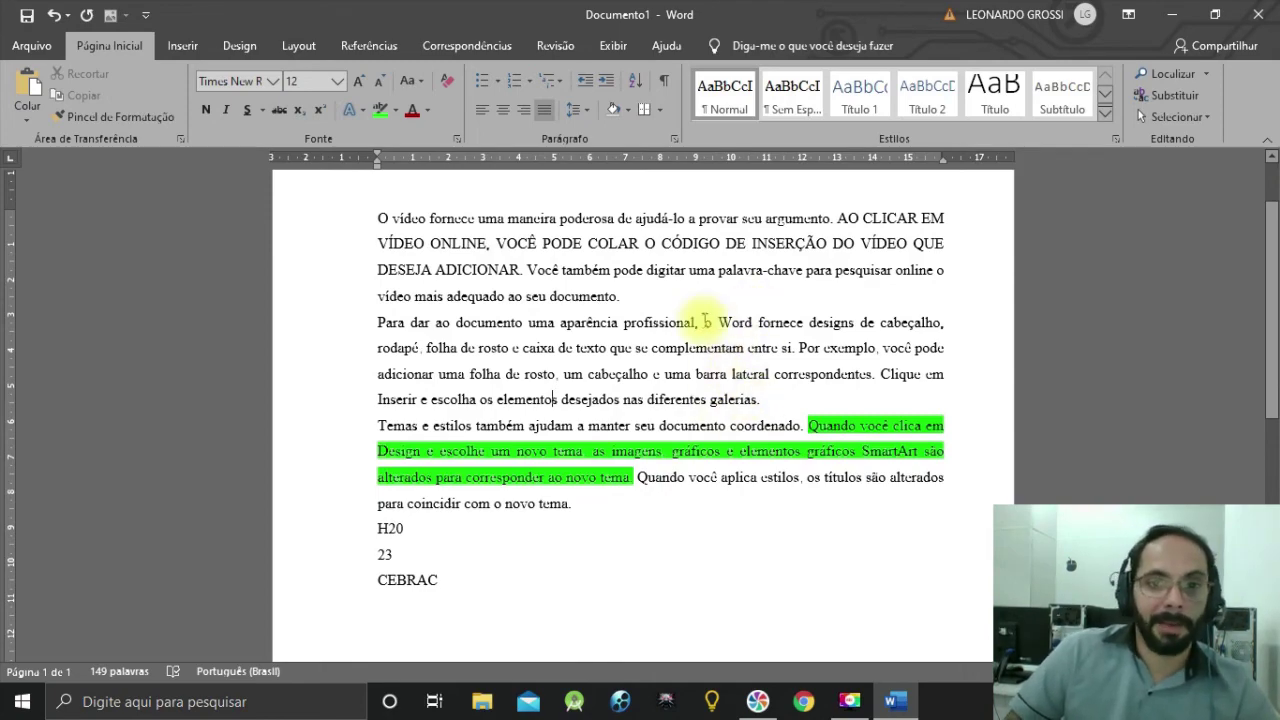
pyautogui.scroll(-1, 530, 340)
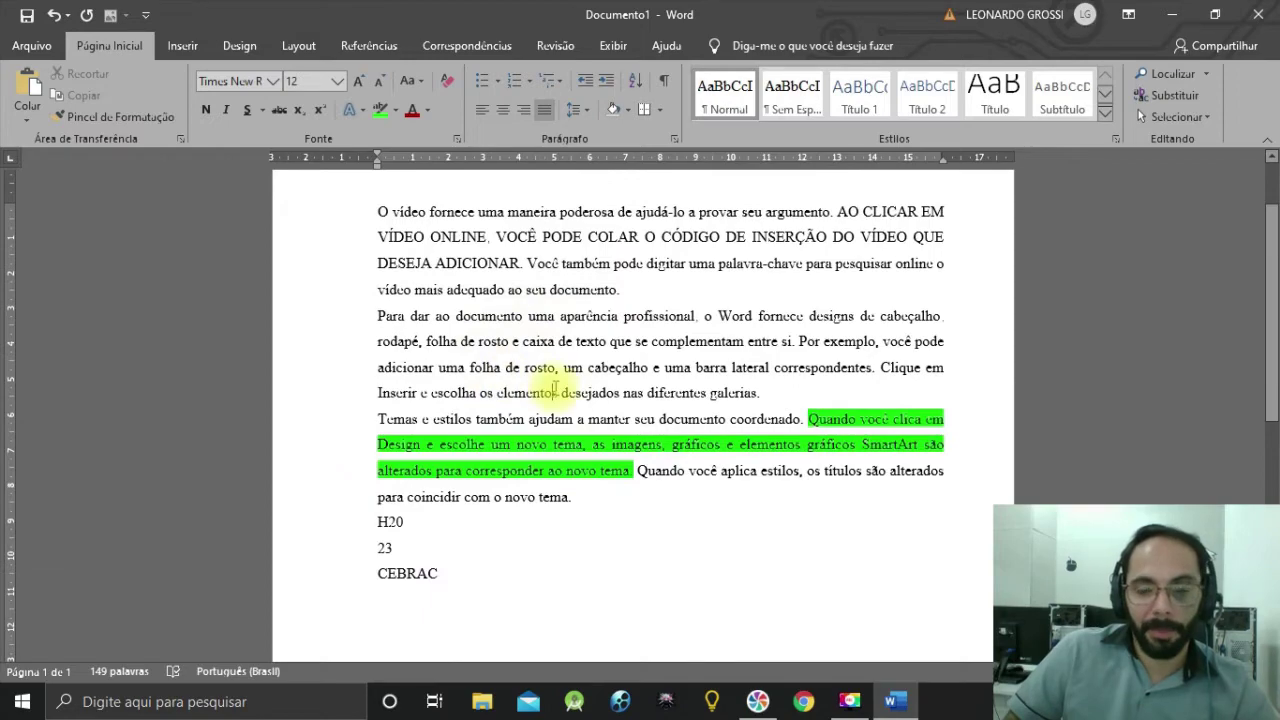
pyautogui.scroll(3, 537, 366)
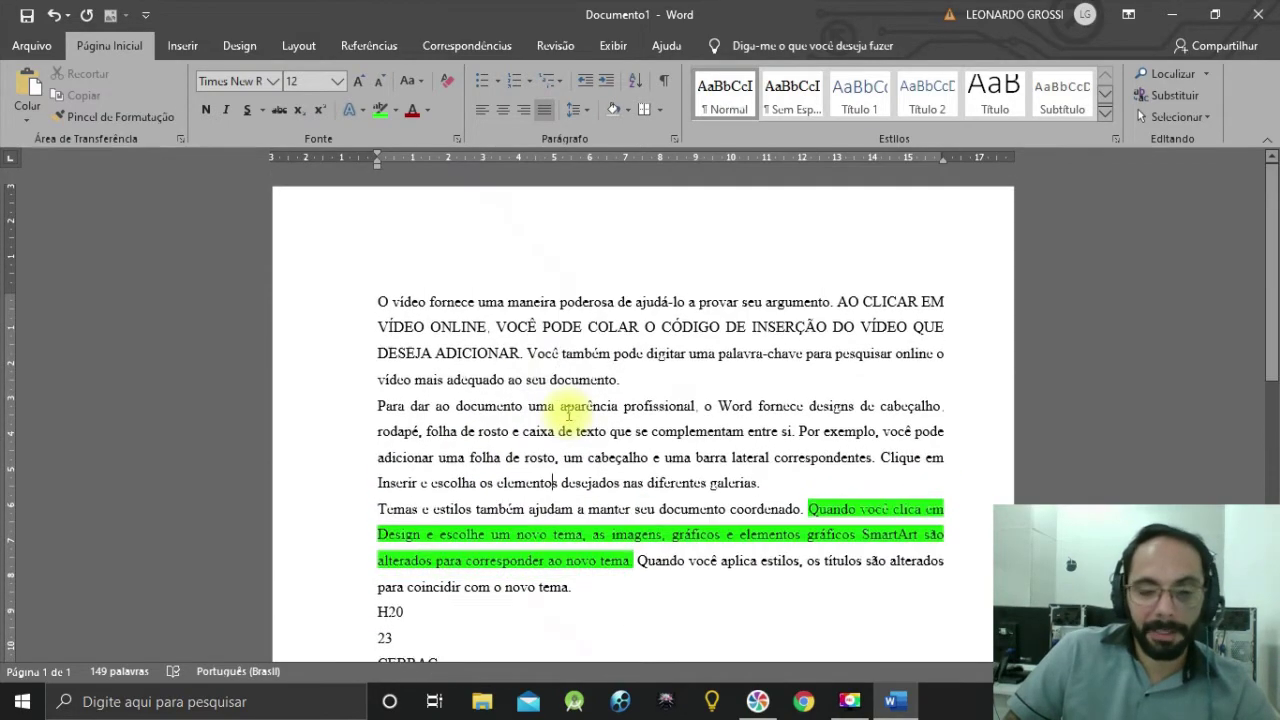
pyautogui.click(609, 431)
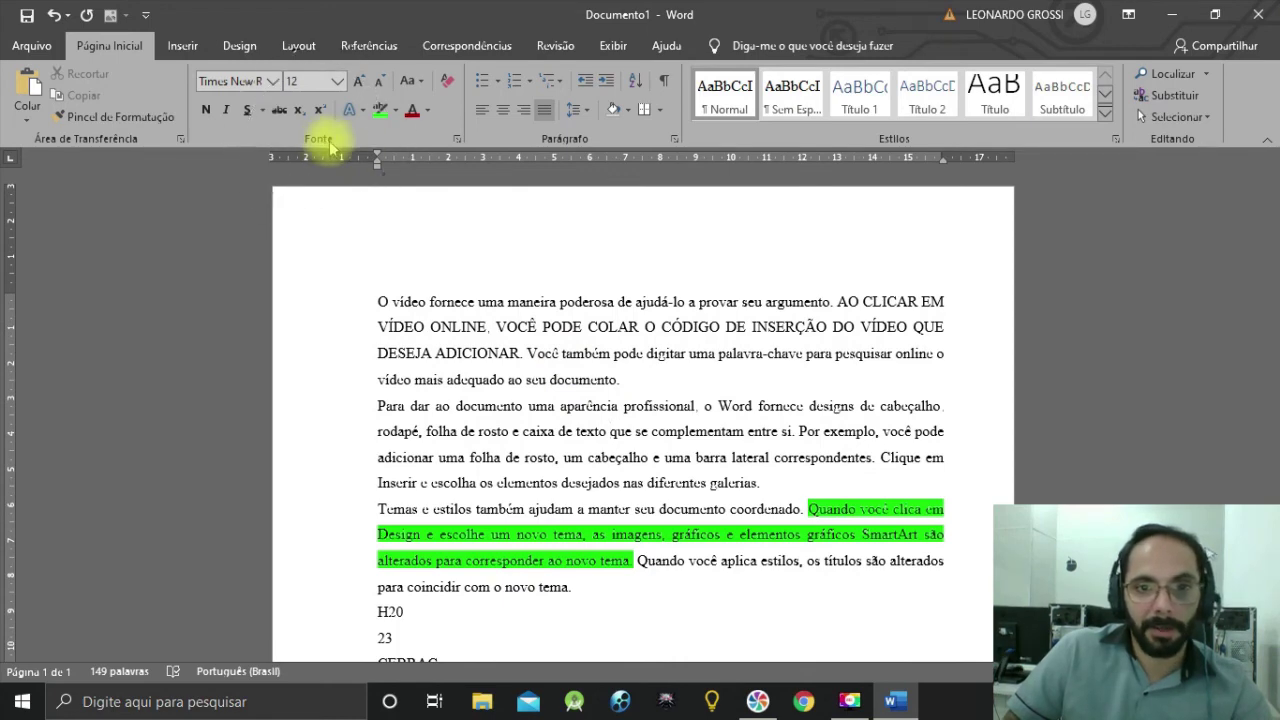
pyautogui.click(456, 139)
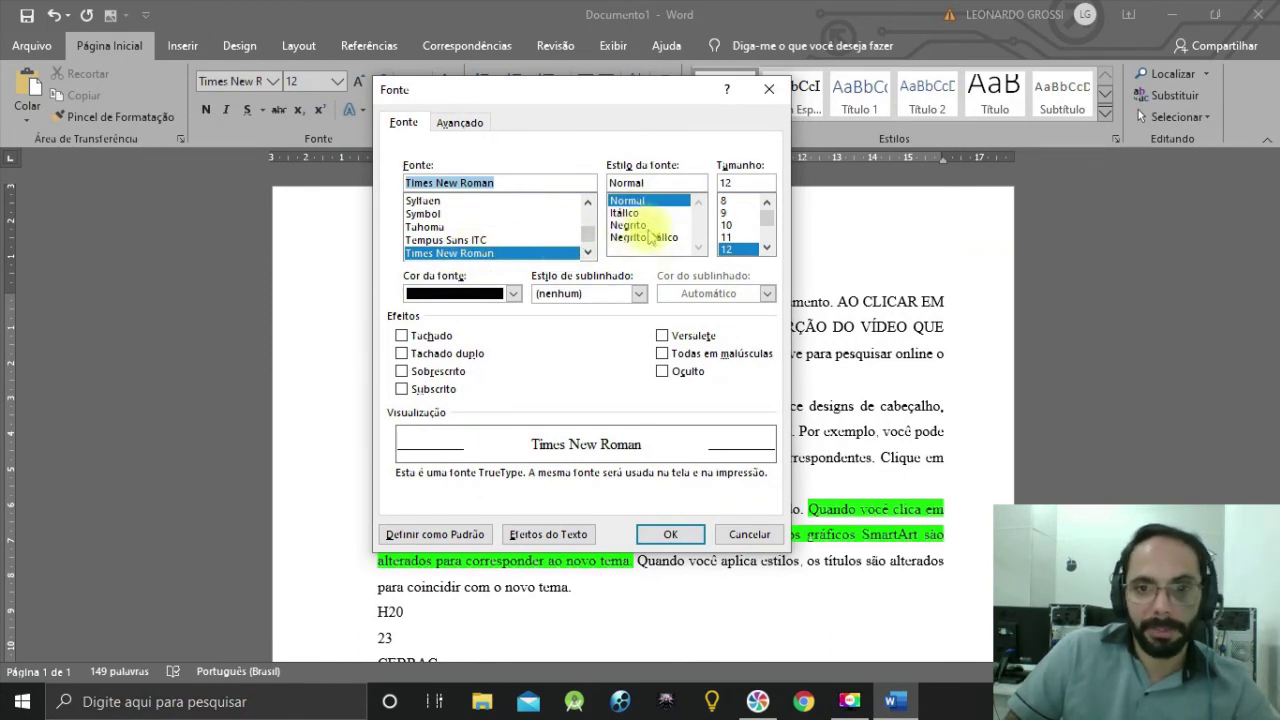
pyautogui.click(447, 537)
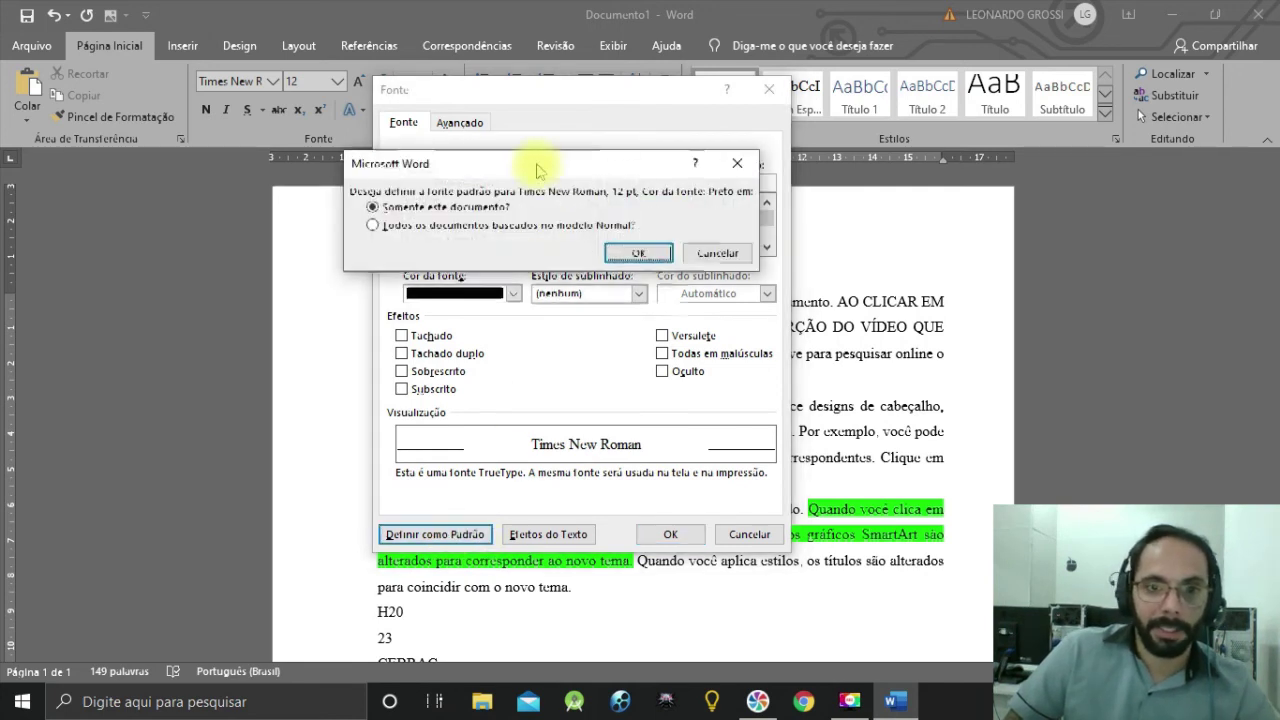
pyautogui.moveTo(534, 168); pyautogui.dragTo(416, 221)
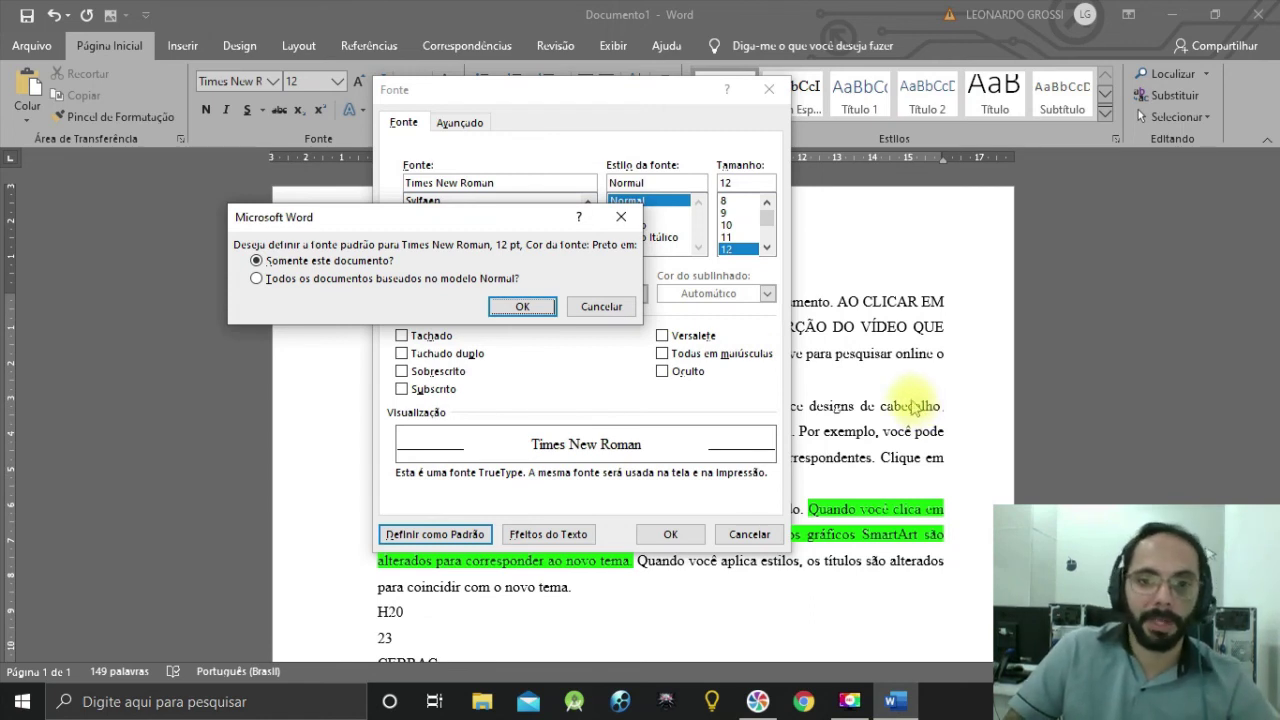
pyautogui.click(270, 283)
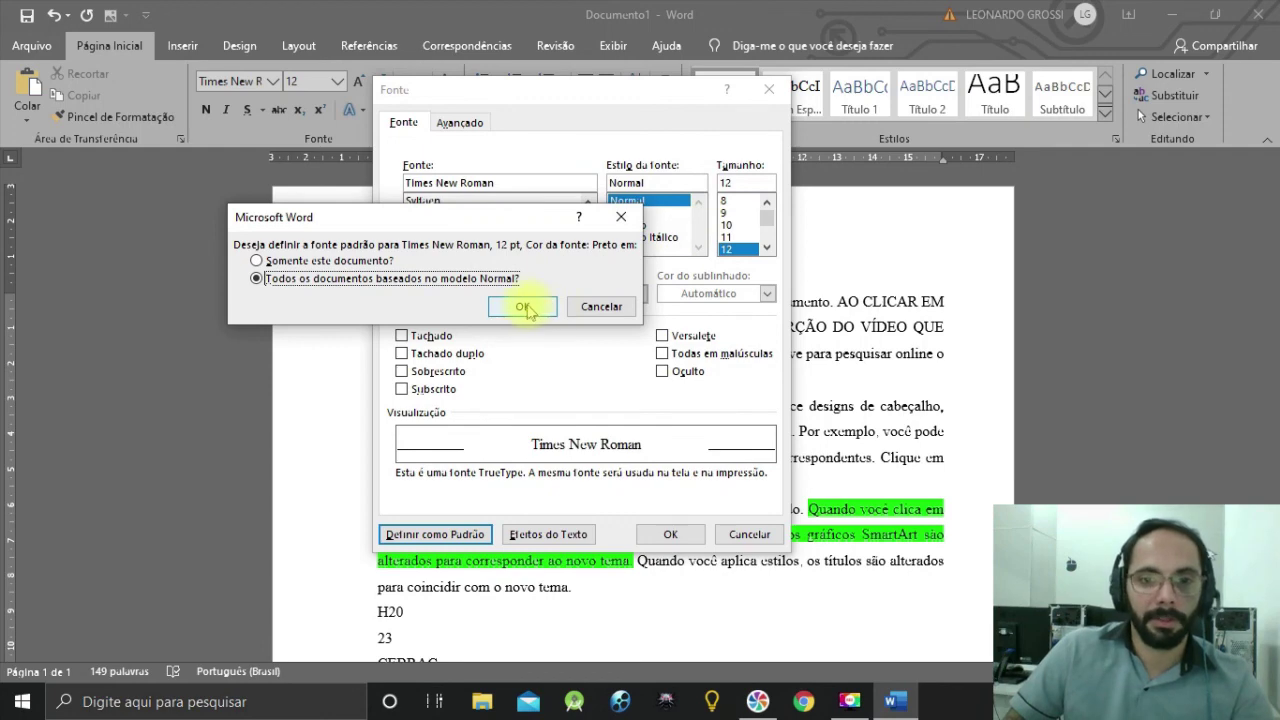
pyautogui.click(524, 307)
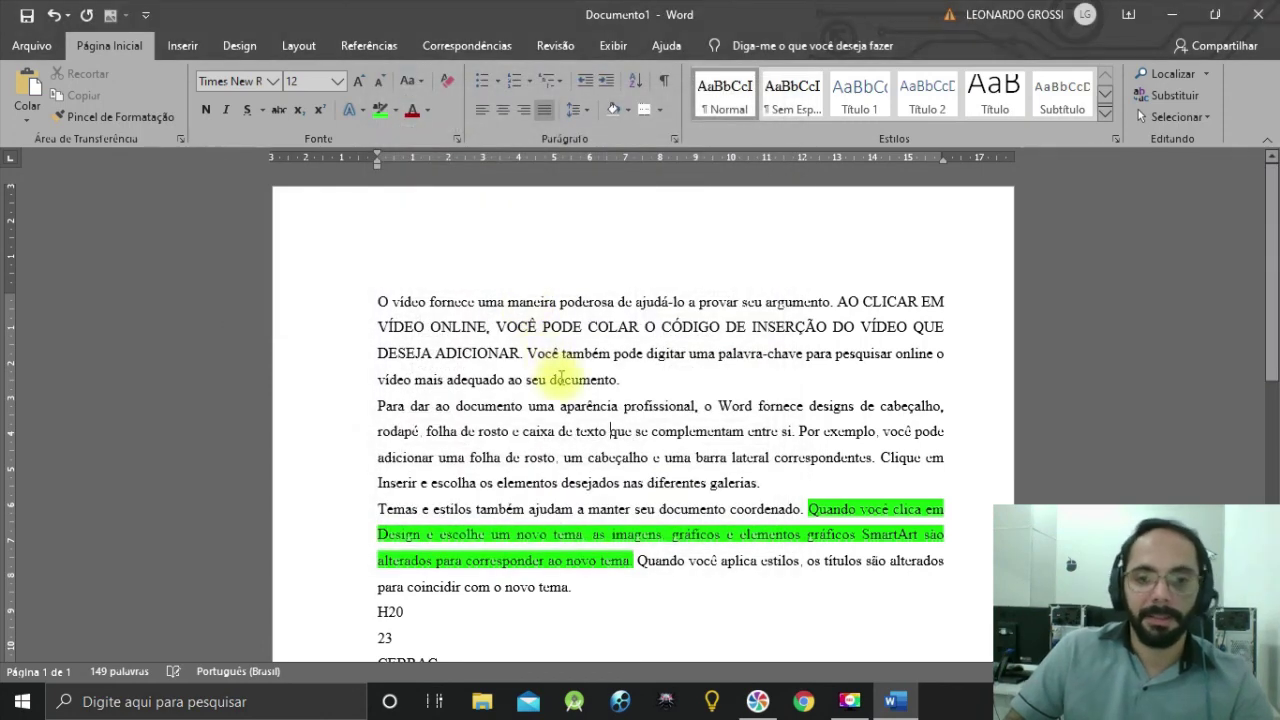